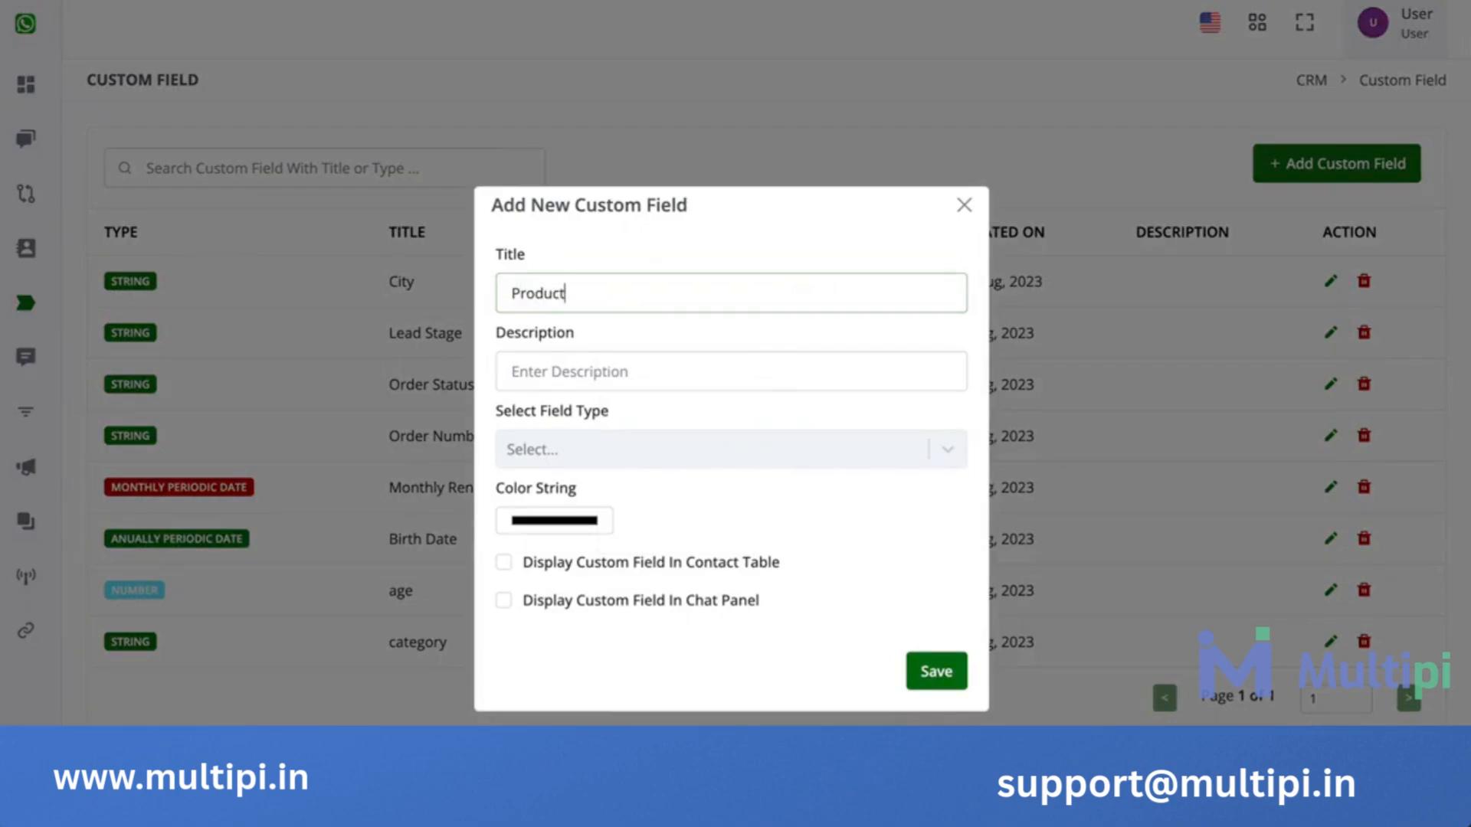
Title the new custom field "Product Category", set its field type to String and save it.
{"action": "type", "text": "Category"}
{"action": "left_click", "coordinate": [741, 458]}
{"action": "left_click", "coordinate": [726, 495]}
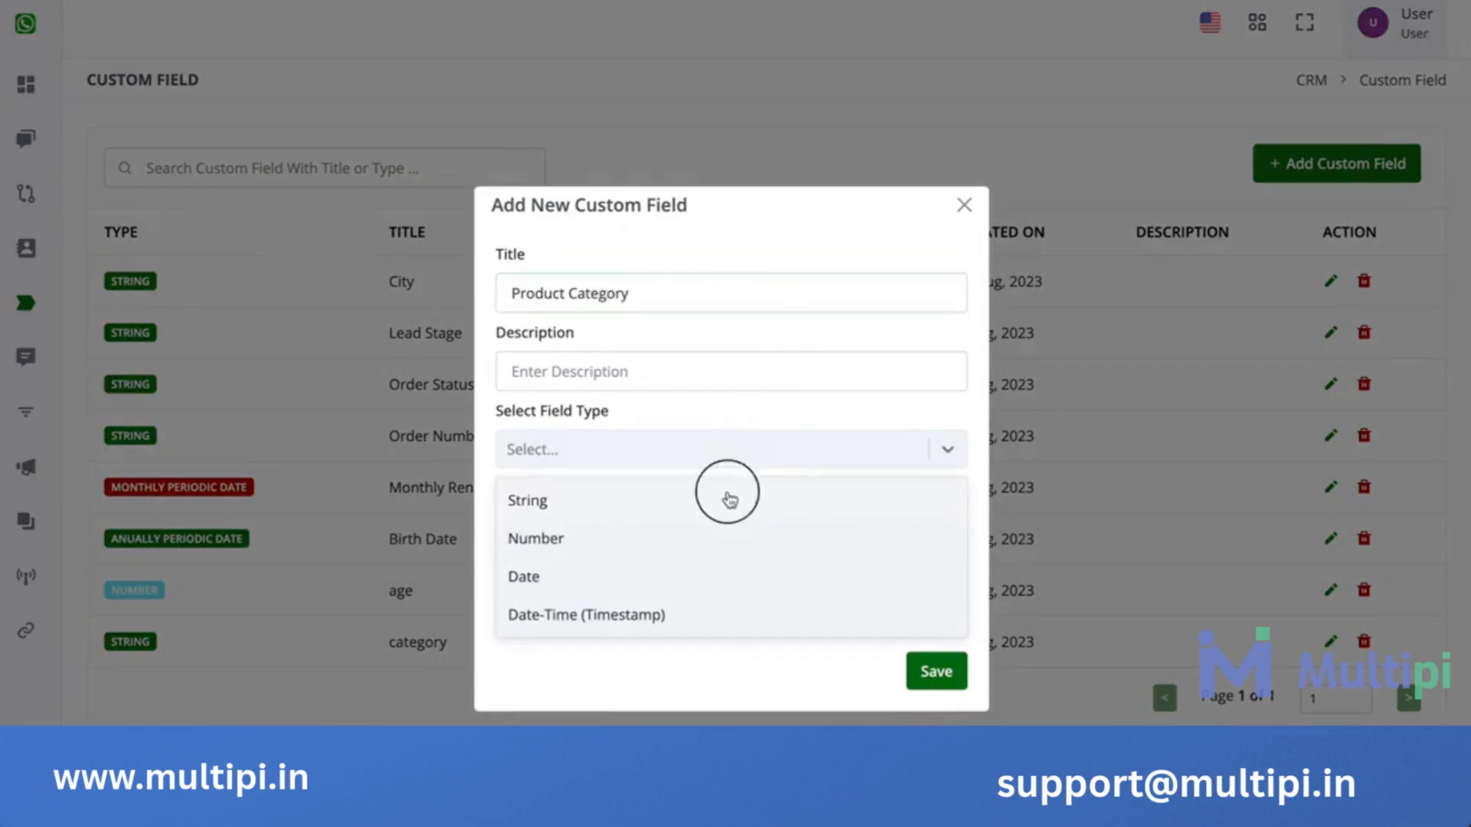
{"action": "left_click", "coordinate": [937, 671]}
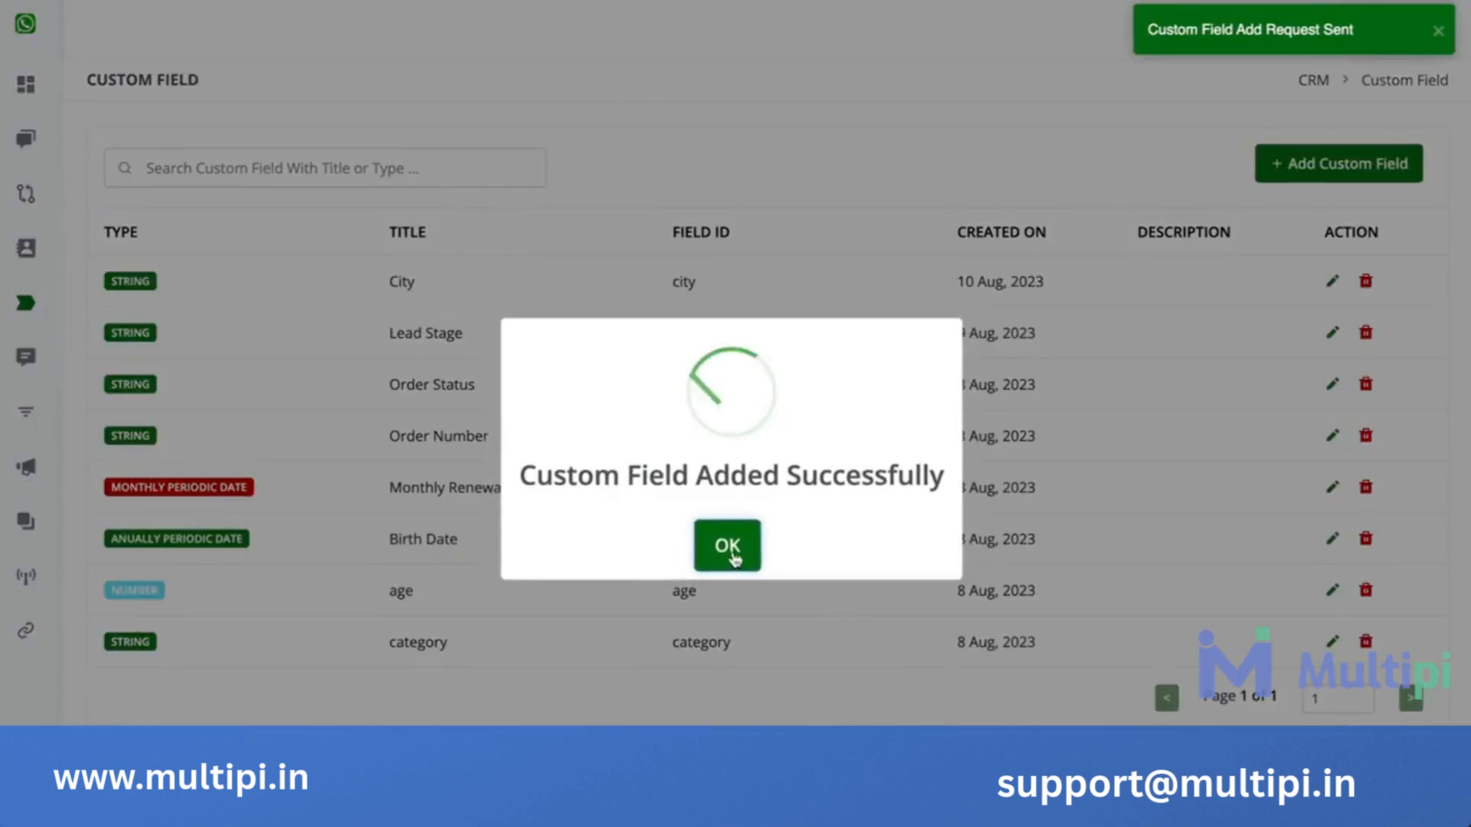
{"action": "left_click", "coordinate": [720, 543]}
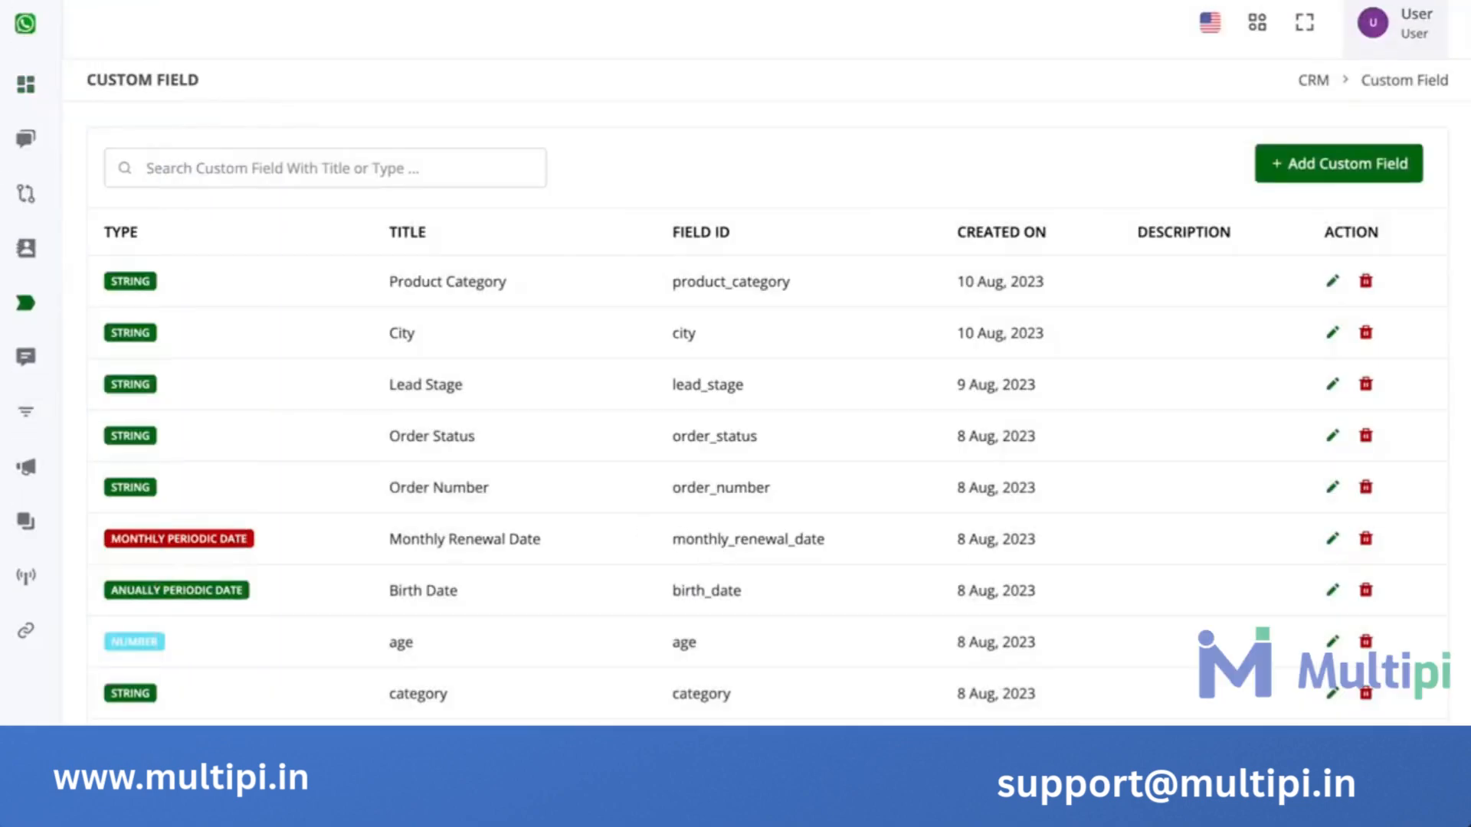
Create a new botflow in the Bot Builder product and title it "Data Bot".
{"action": "left_click", "coordinate": [9, 120]}
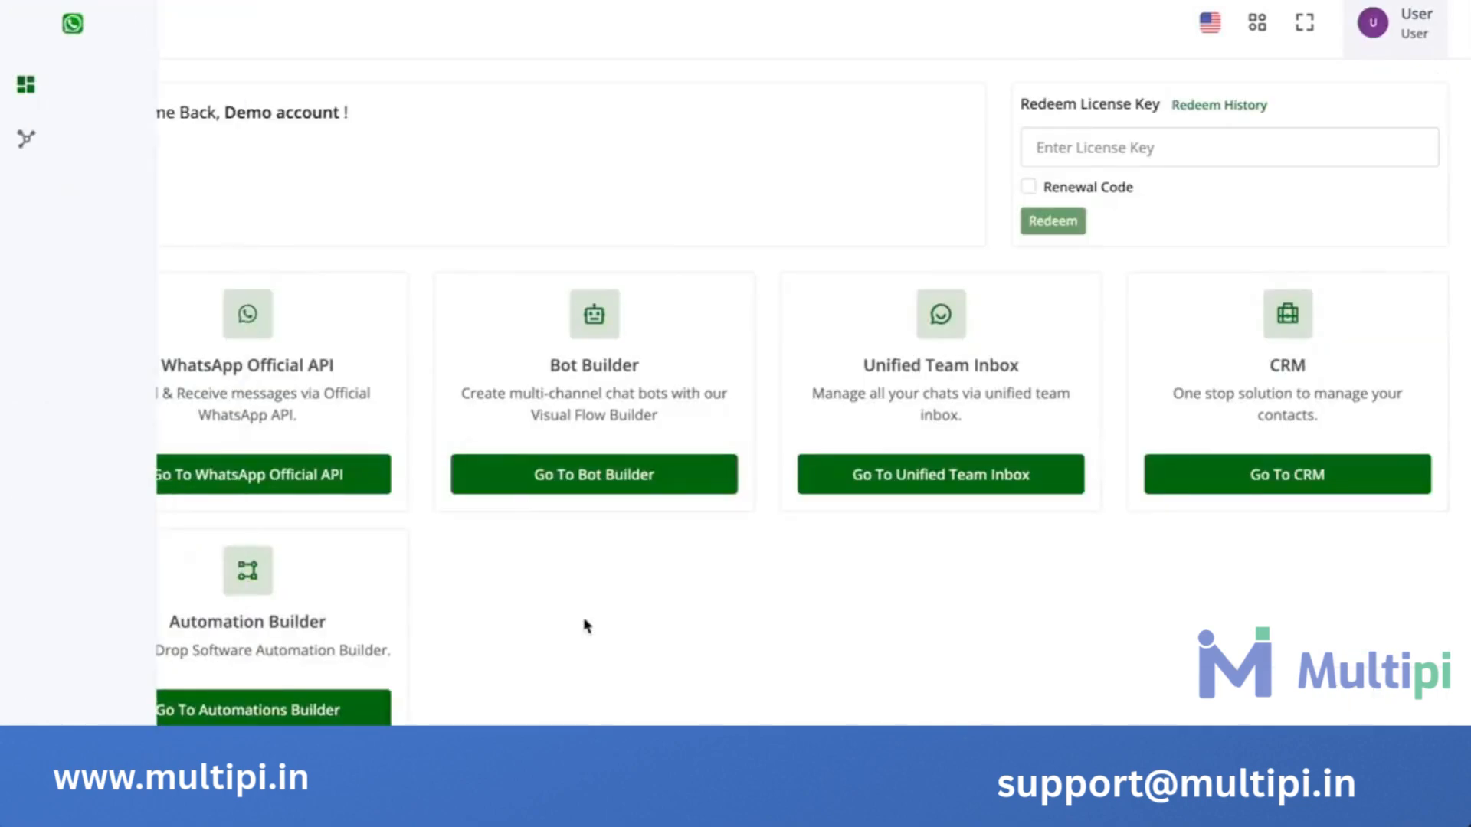
{"action": "left_click", "coordinate": [349, 710]}
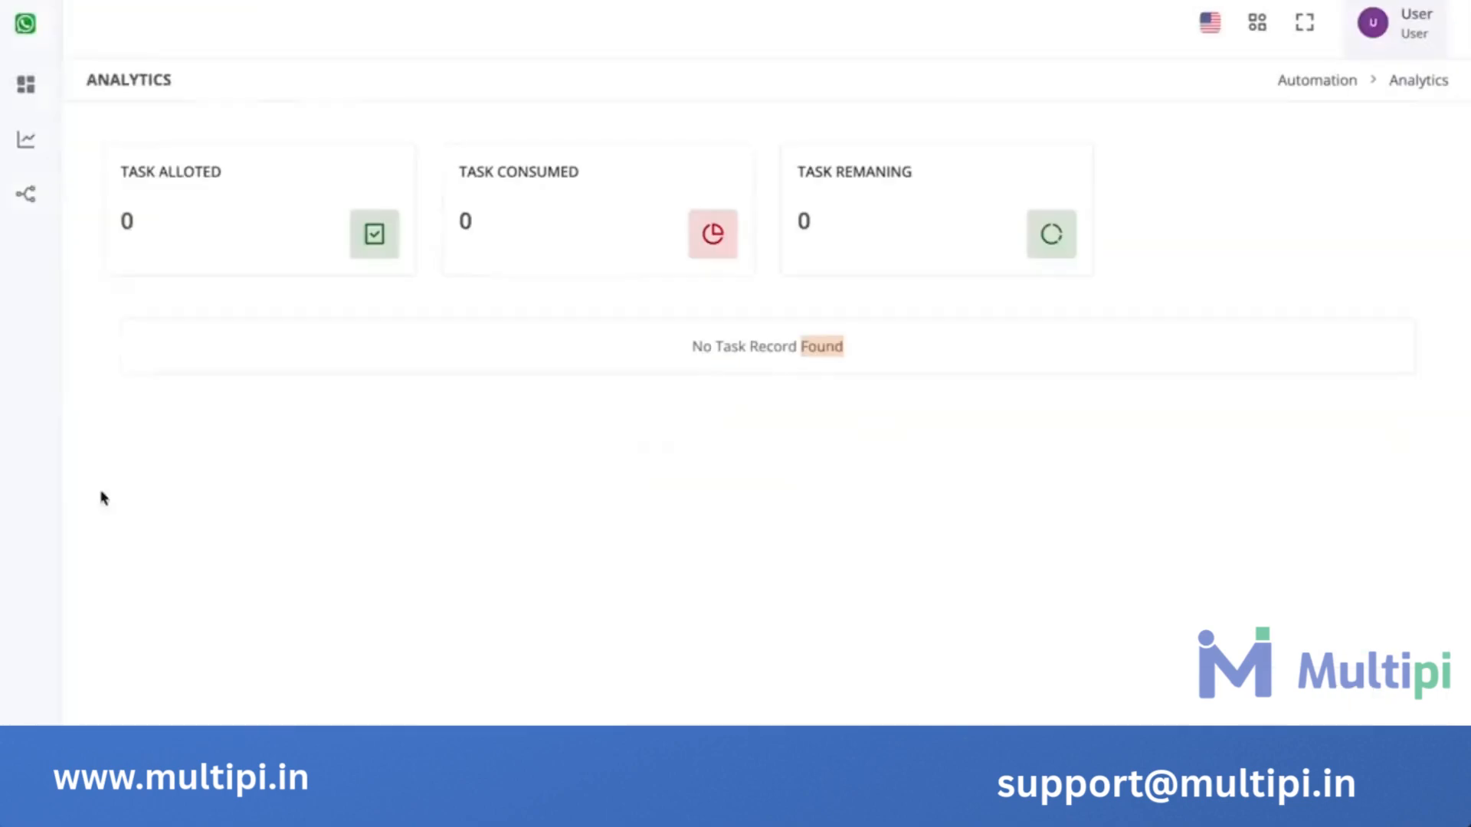
{"action": "left_click", "coordinate": [61, 137]}
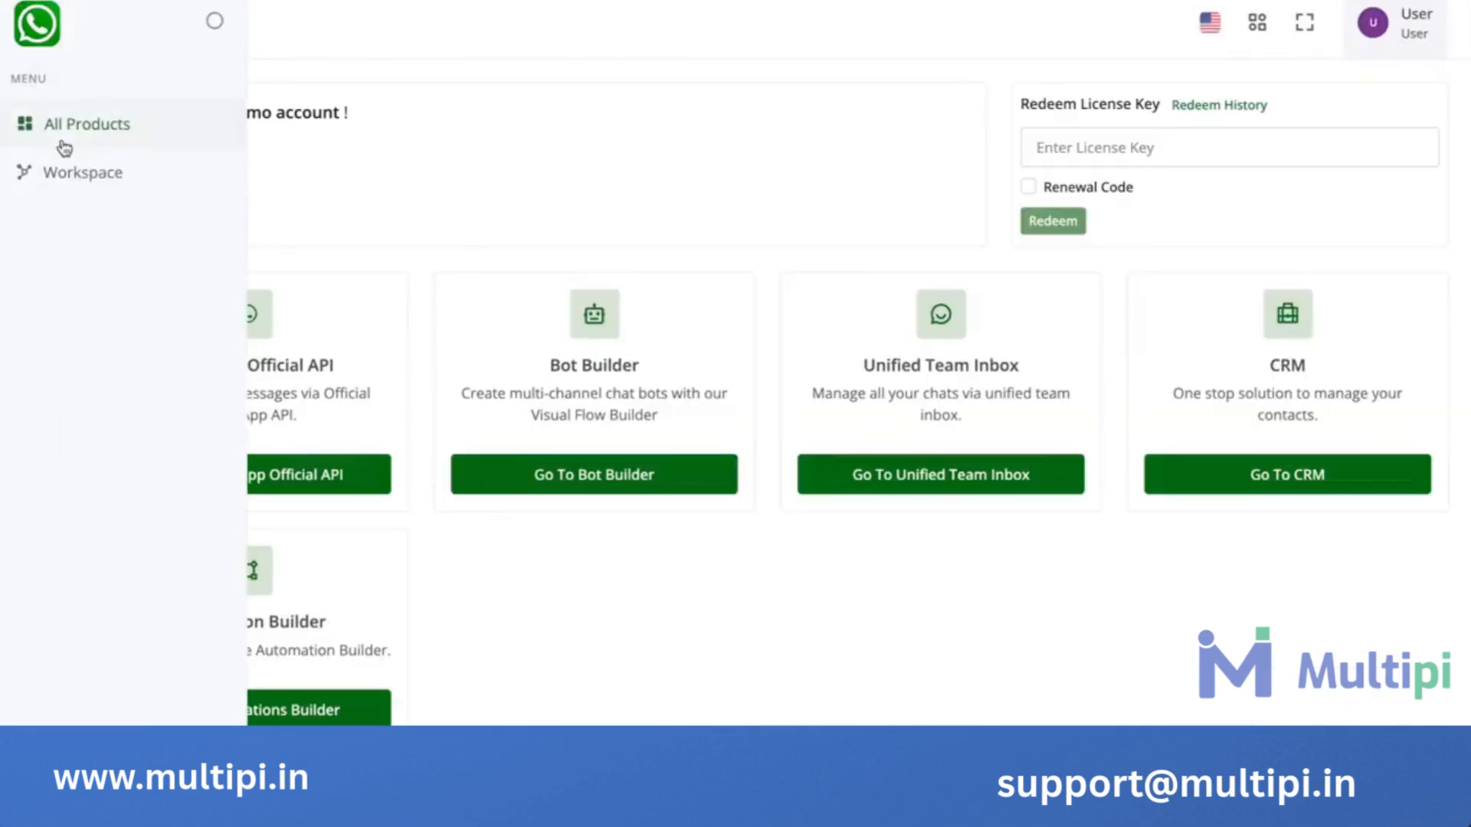
{"action": "left_click", "coordinate": [652, 491]}
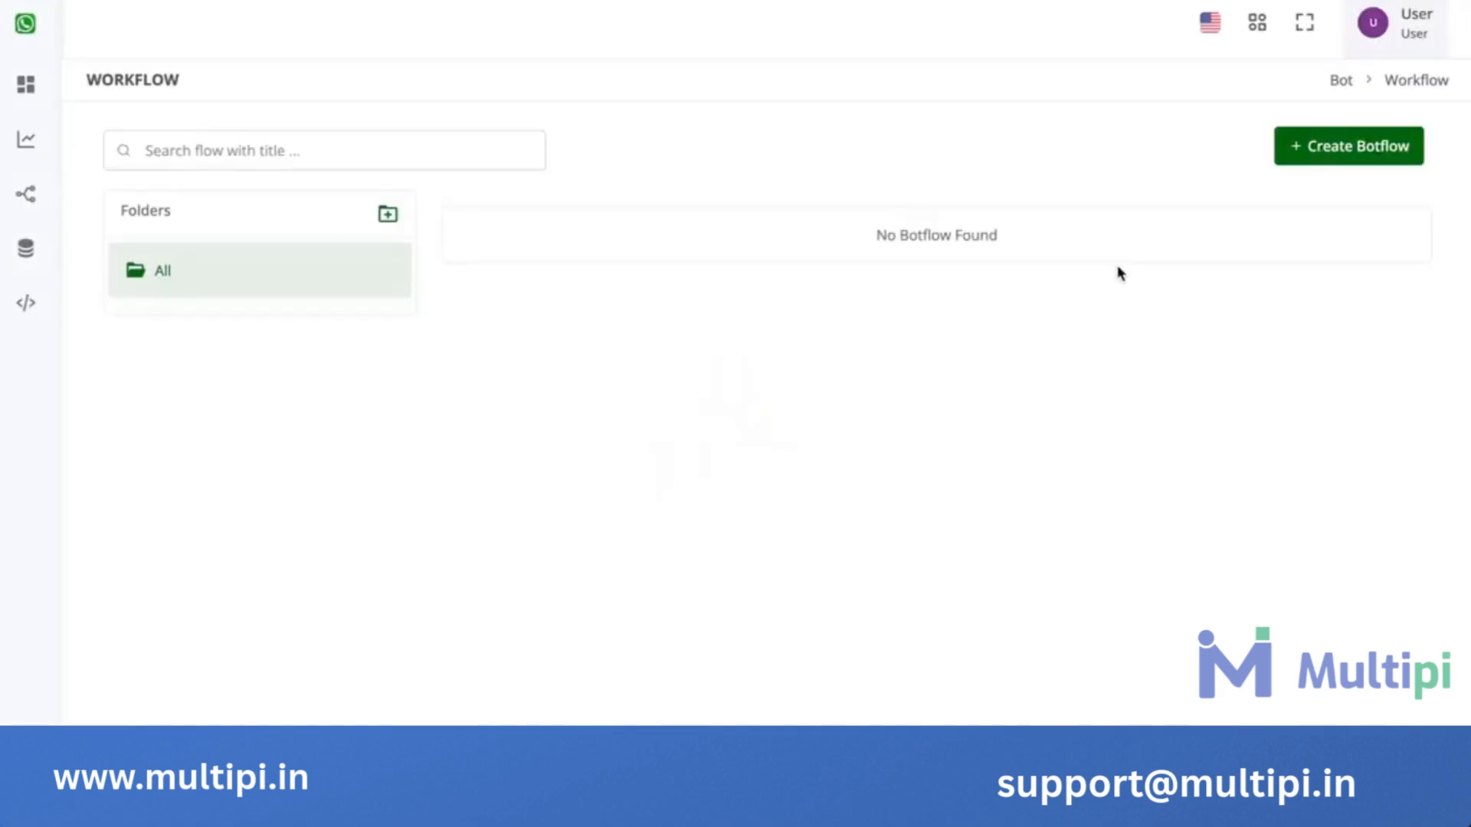
{"action": "left_click", "coordinate": [1322, 145]}
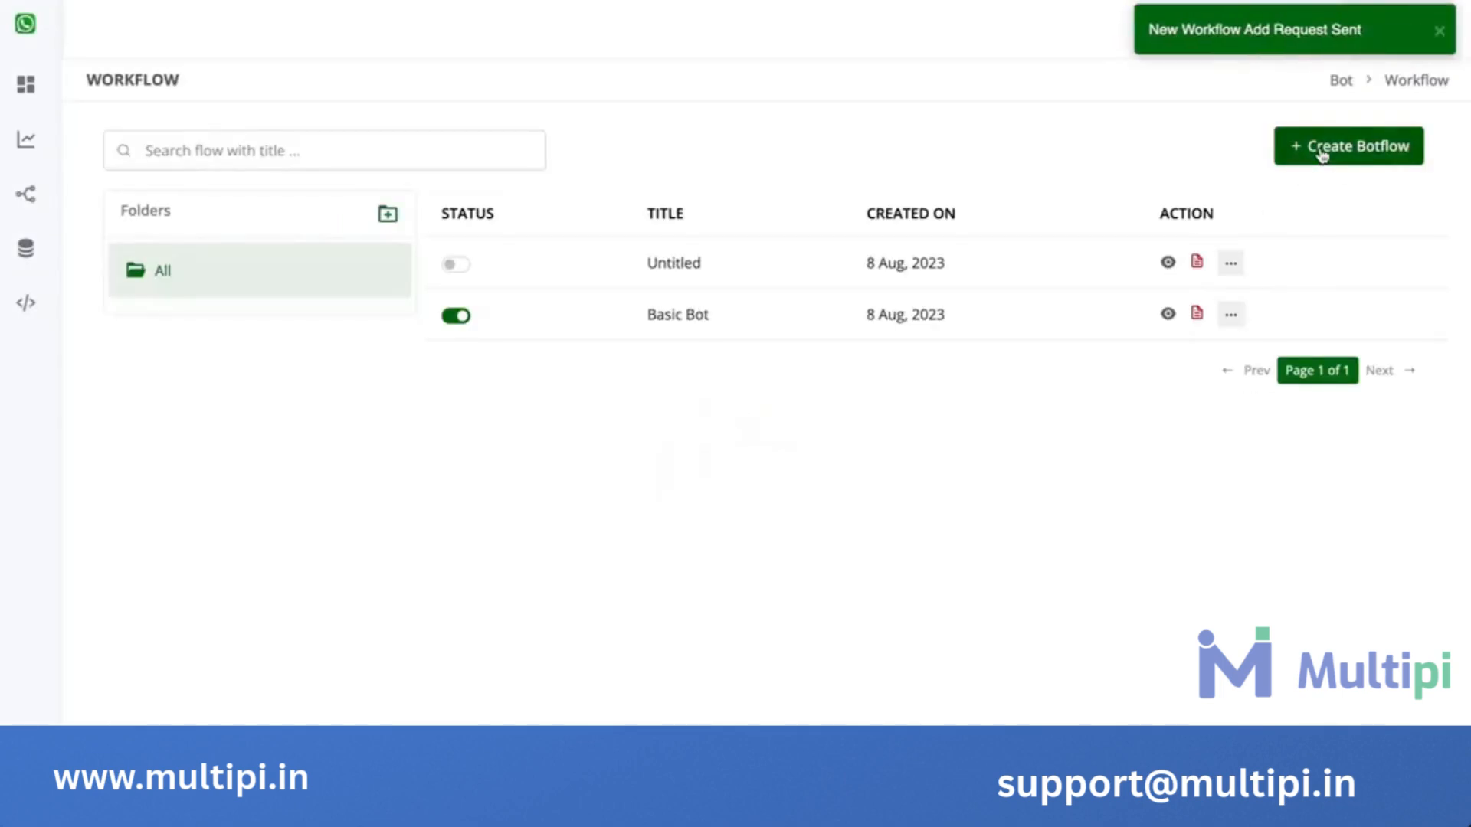
{"action": "double_click", "coordinate": [169, 10]}
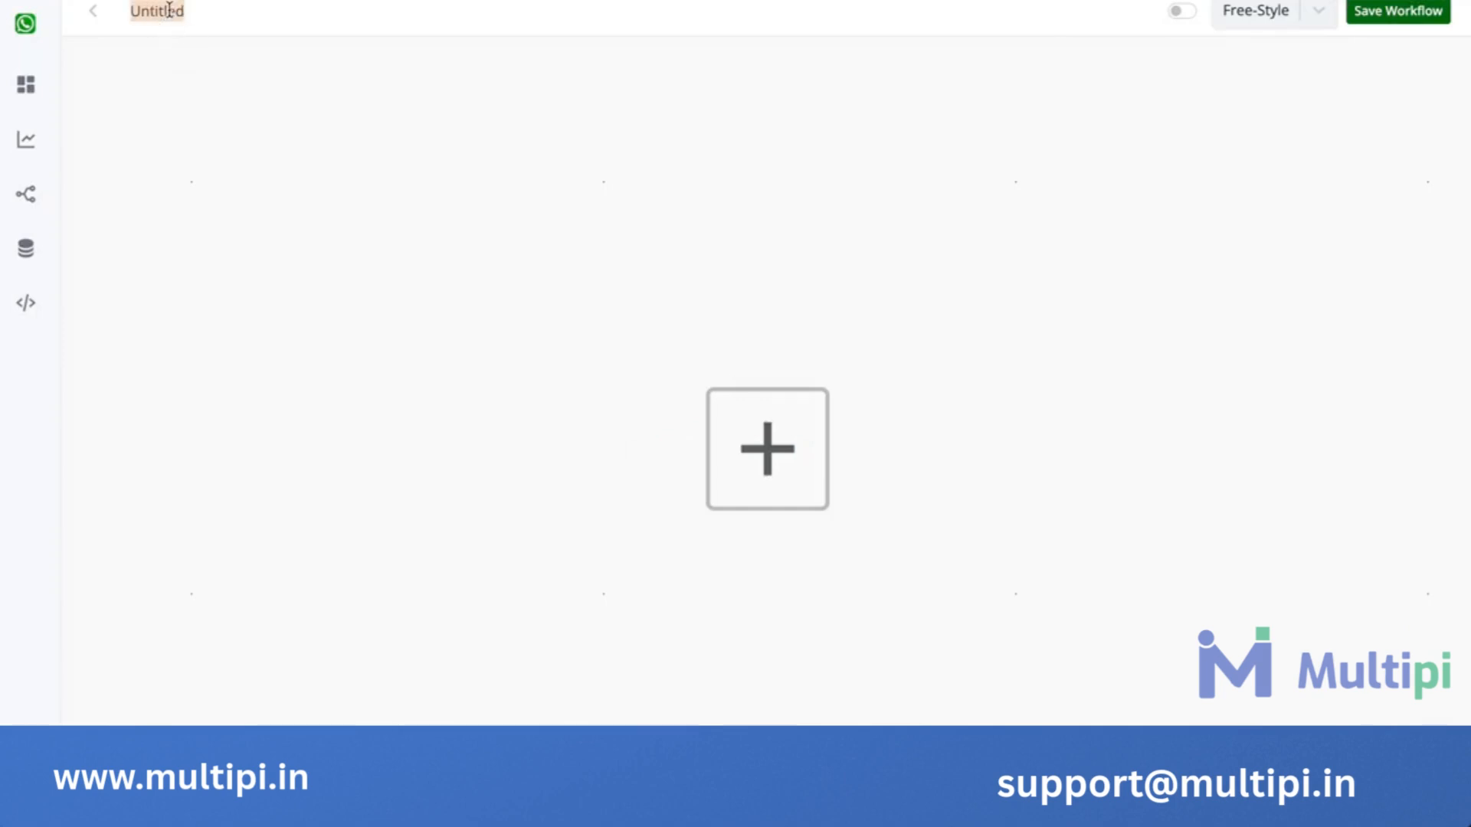
{"action": "type", "text": "Data Bot"}
Add the WhatsApp Chat Bot trigger Message Match Keyword Condition and assign it to Channel #1.
{"action": "left_click", "coordinate": [820, 462]}
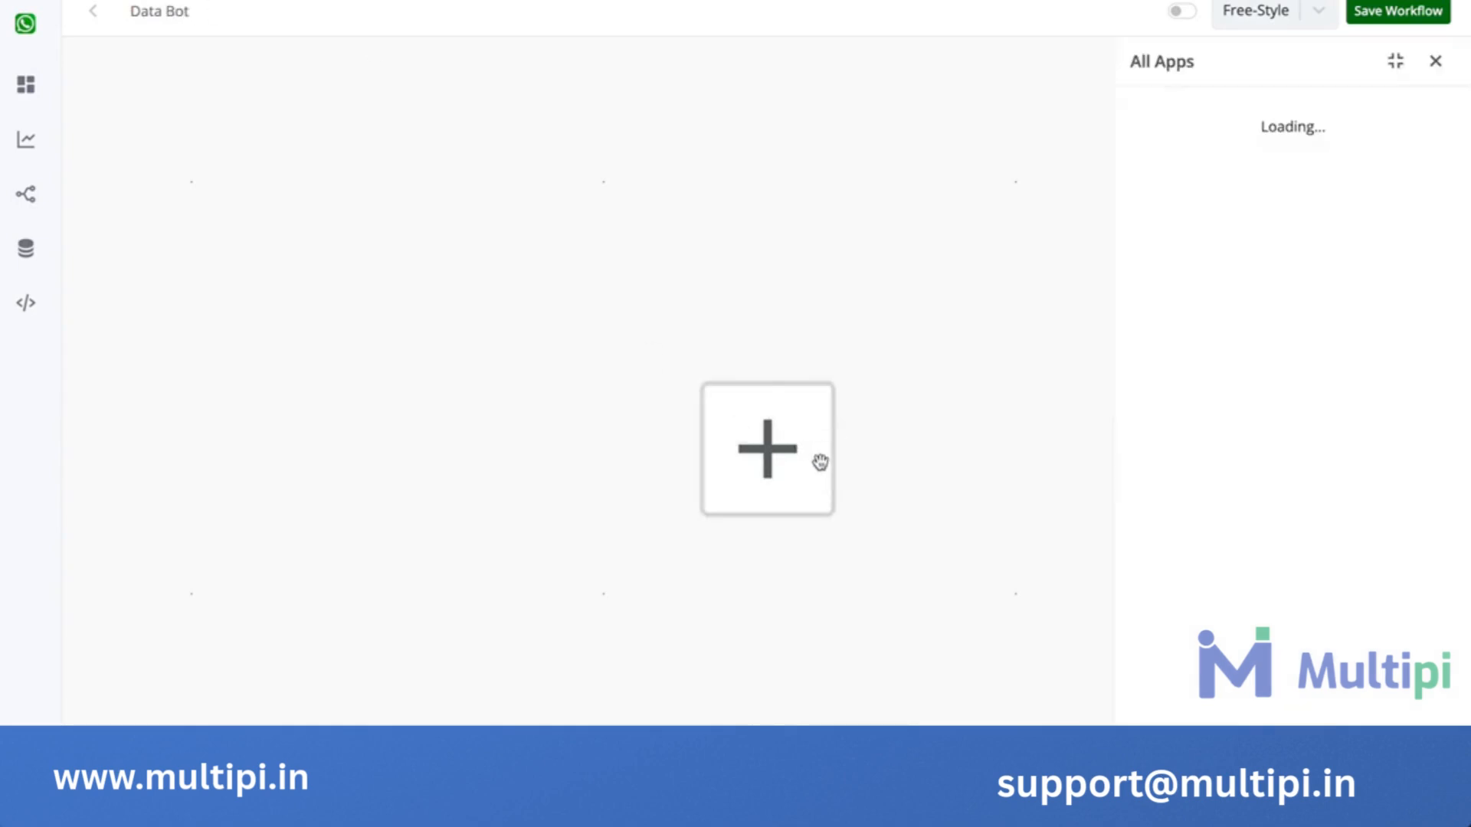
{"action": "left_click", "coordinate": [1248, 213]}
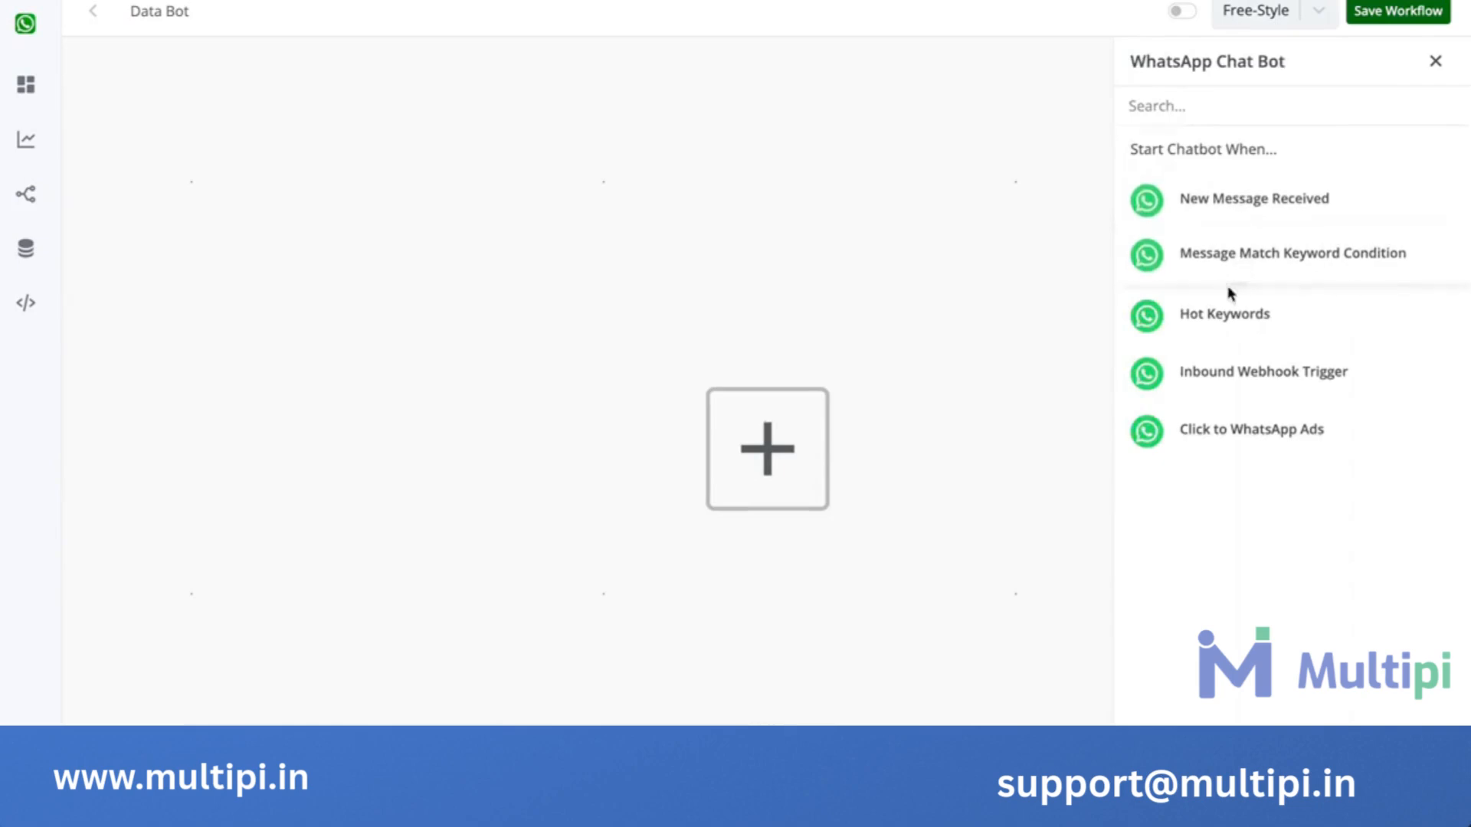
{"action": "left_click", "coordinate": [1307, 263]}
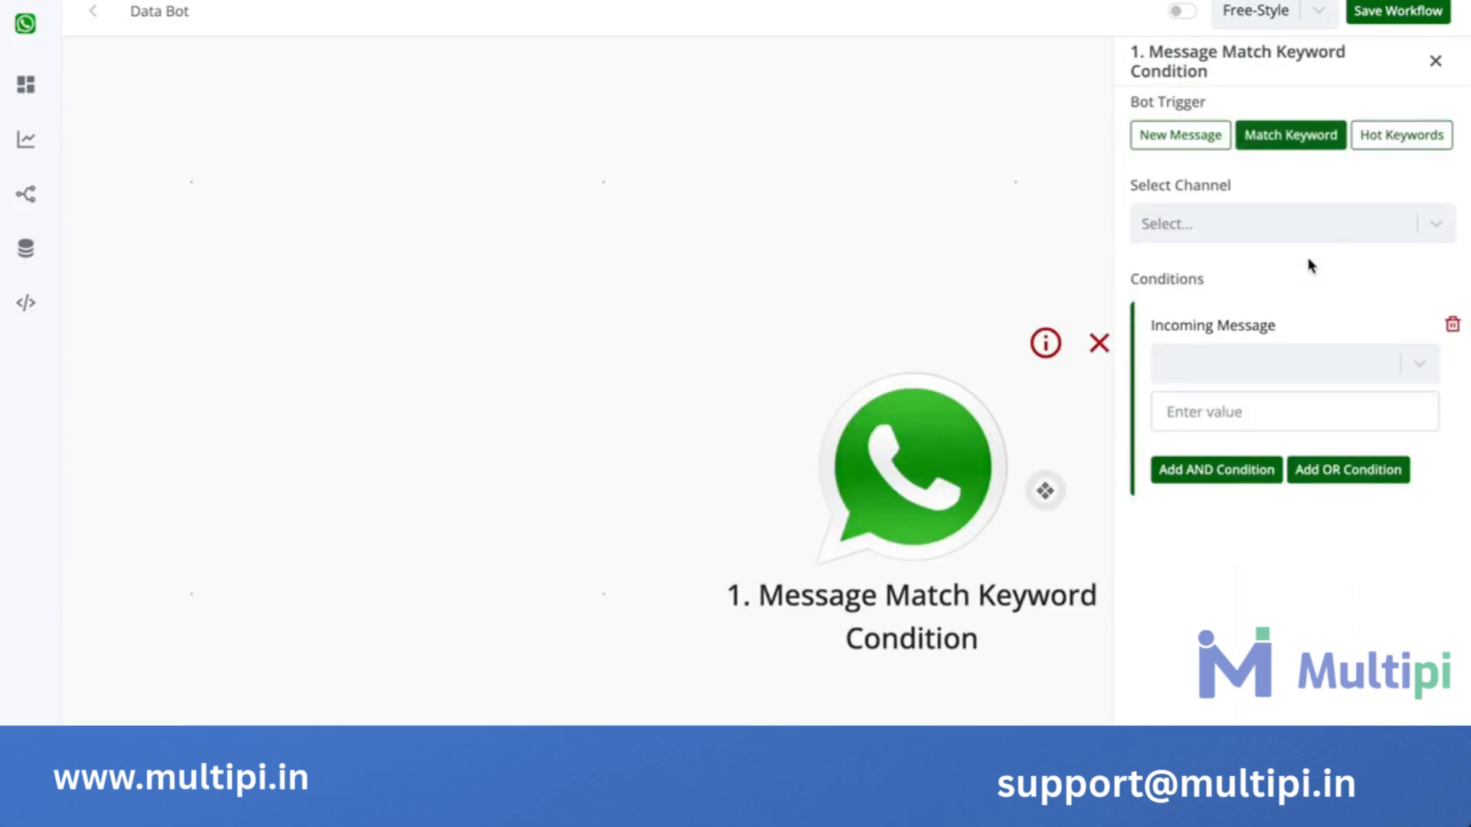
{"action": "left_click", "coordinate": [1297, 226]}
{"action": "left_click", "coordinate": [1297, 274]}
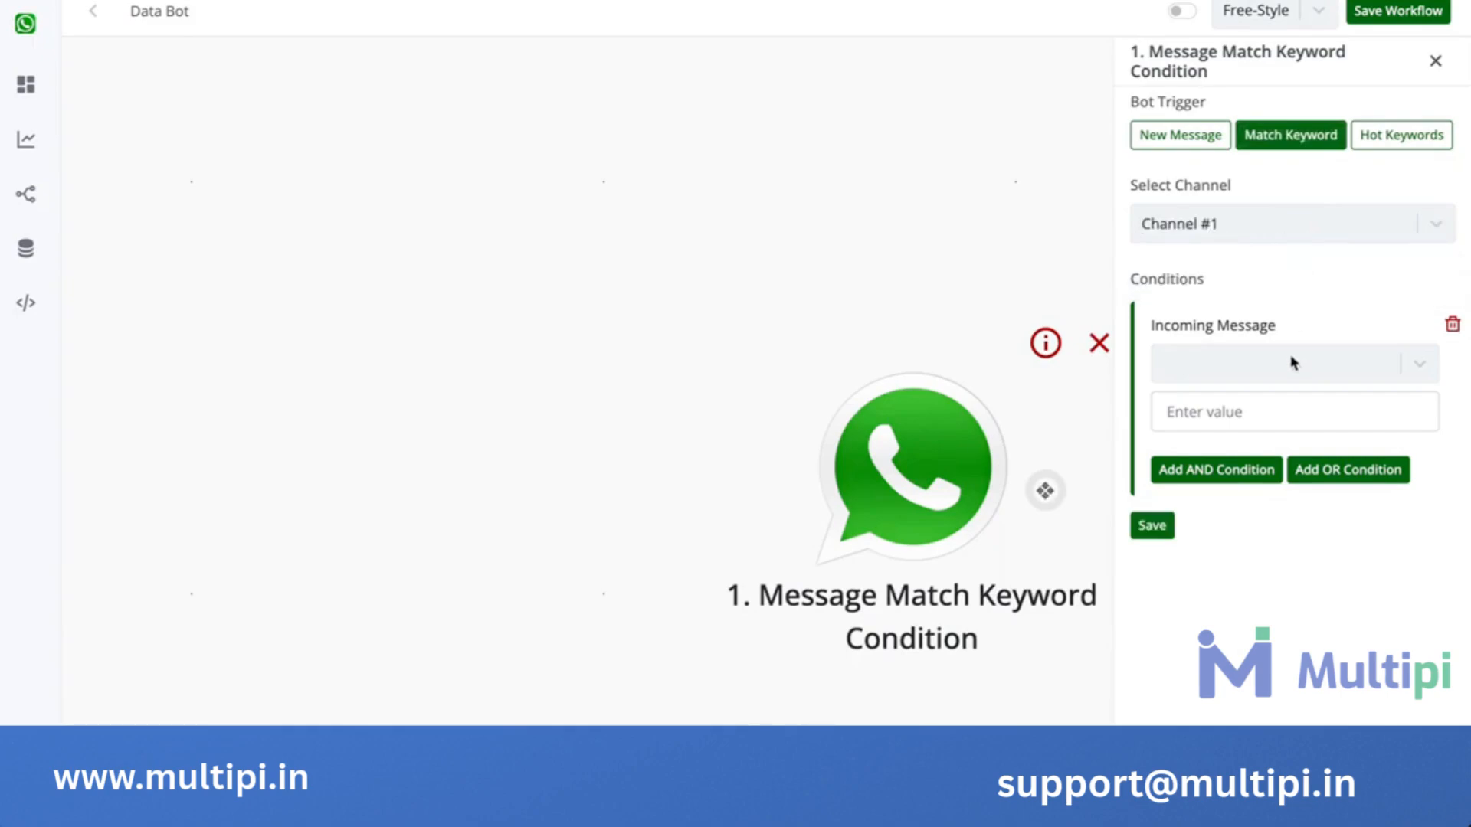
Set the trigger's incoming message condition to "is" with the value "Interested" and save it.
{"action": "left_click", "coordinate": [1292, 363]}
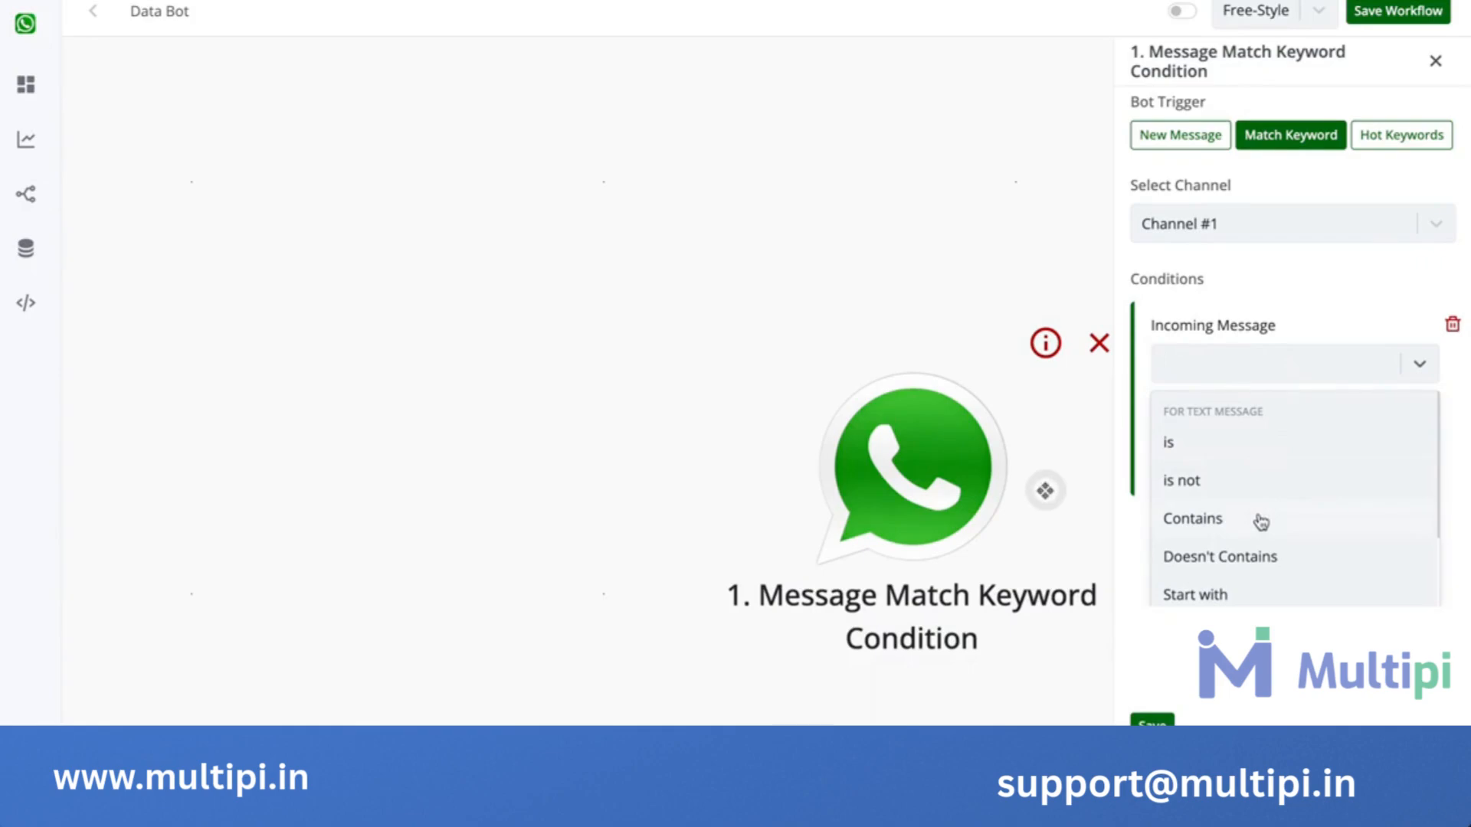
{"action": "left_click", "coordinate": [1235, 448]}
{"action": "left_click", "coordinate": [1222, 400]}
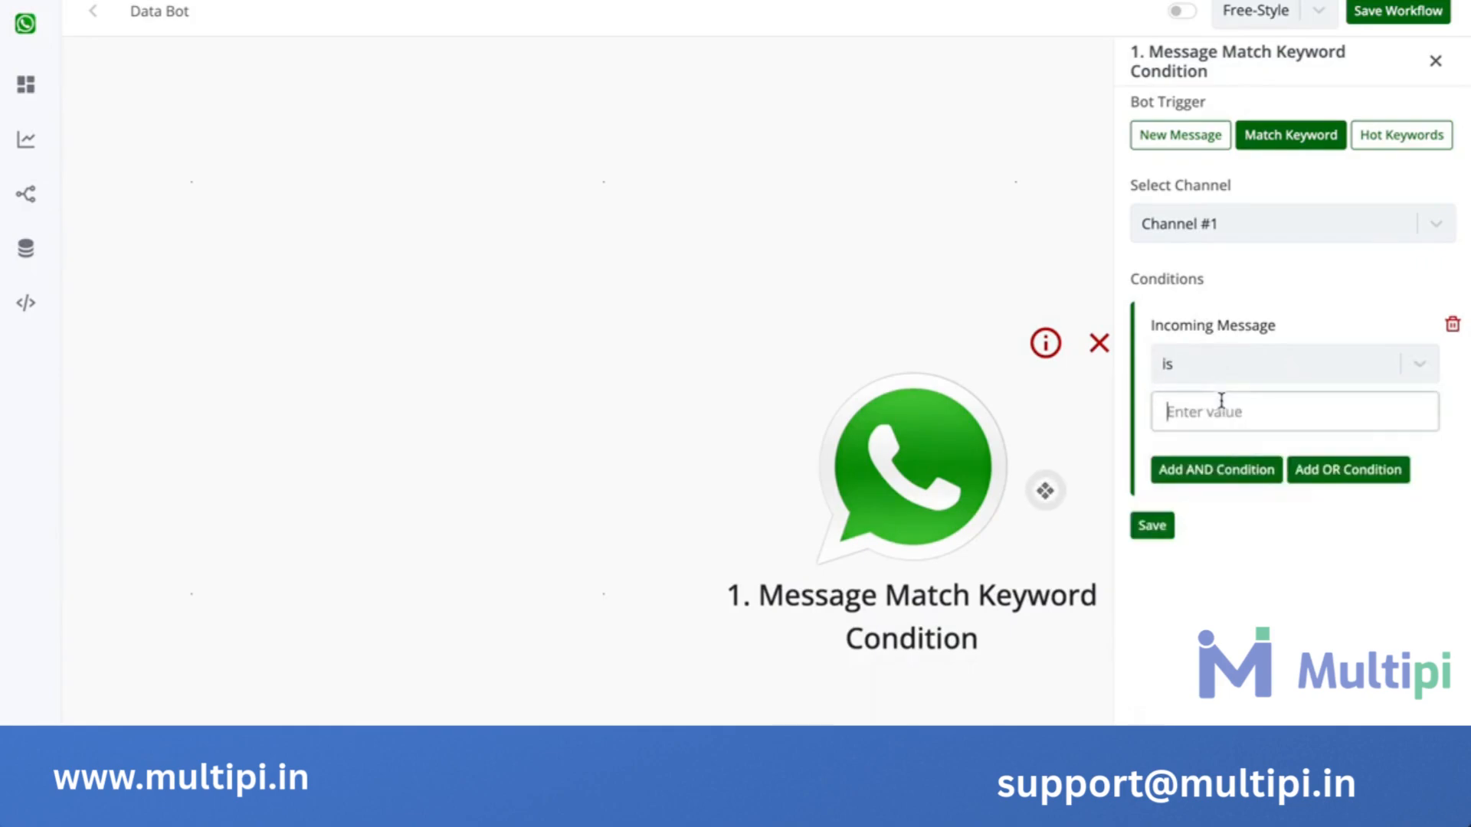
{"action": "type", "text": "Interest"}
{"action": "key", "text": "BackSpace"}
{"action": "type", "text": "sted"}
{"action": "left_click", "coordinate": [1156, 527]}
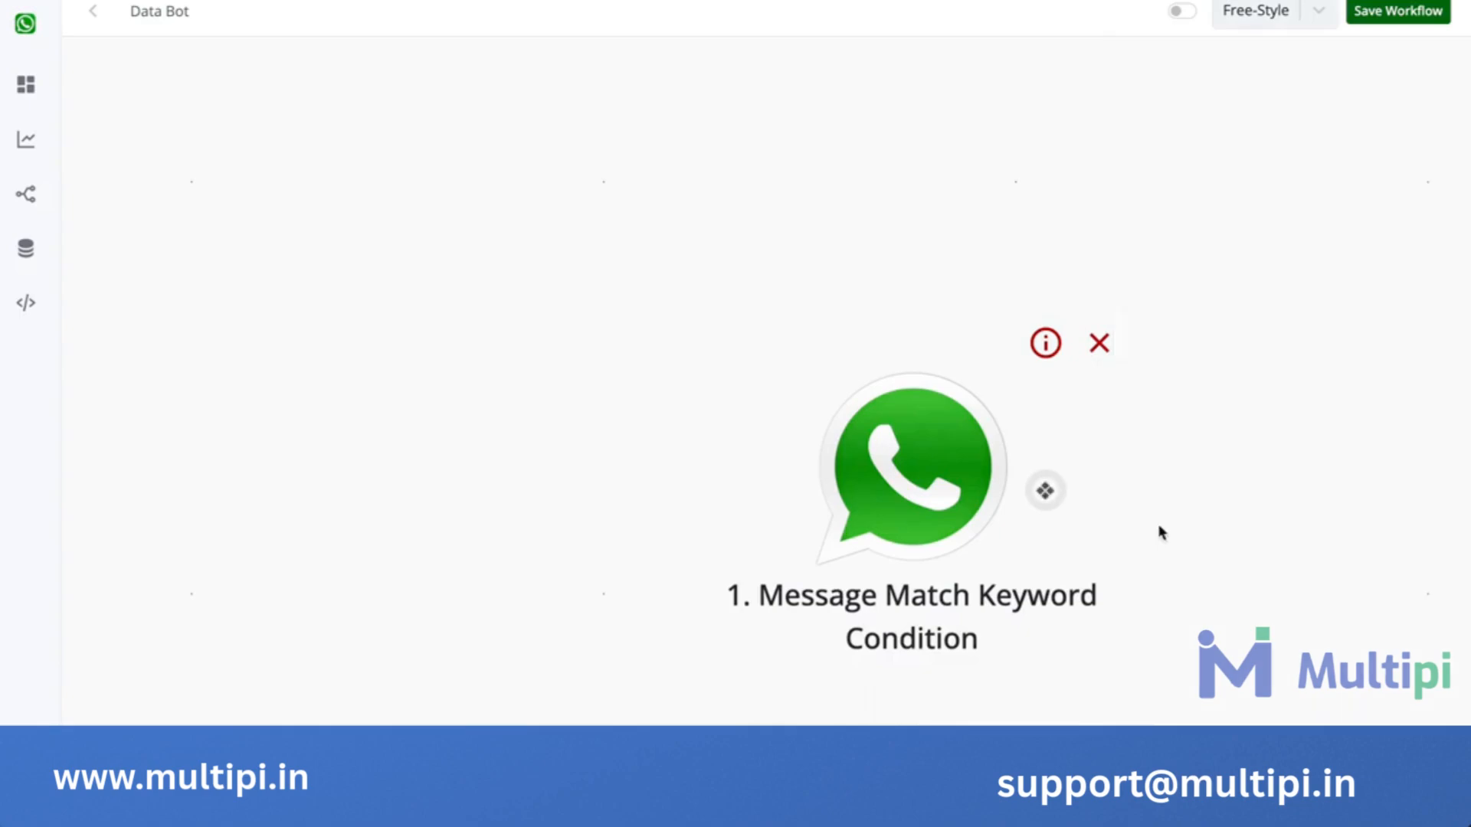
Connect a Send Message action of the Text Message type to the keyword trigger.
{"action": "left_click", "coordinate": [1045, 491]}
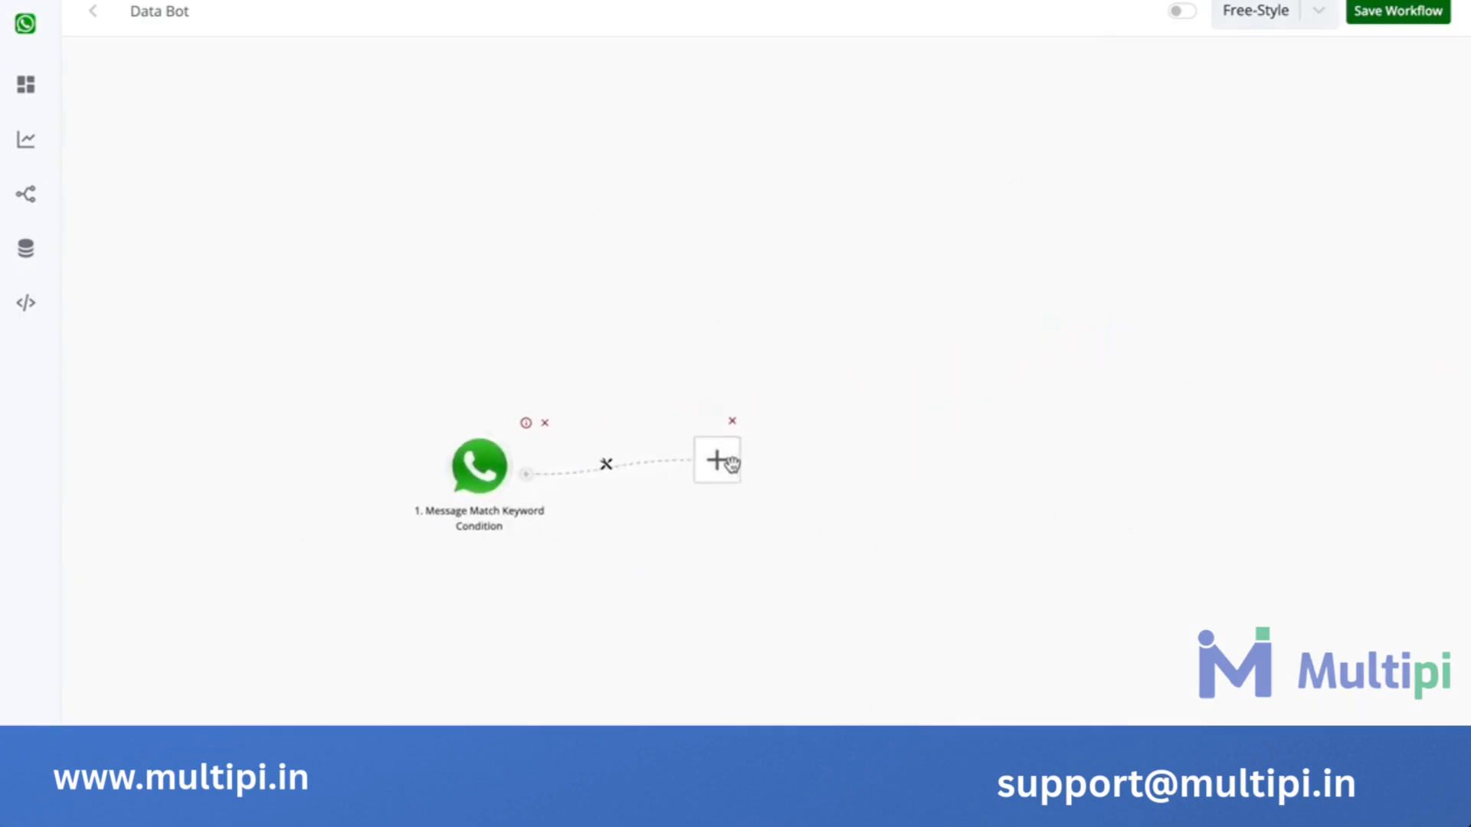
{"action": "left_click", "coordinate": [724, 461]}
{"action": "left_click", "coordinate": [1339, 197]}
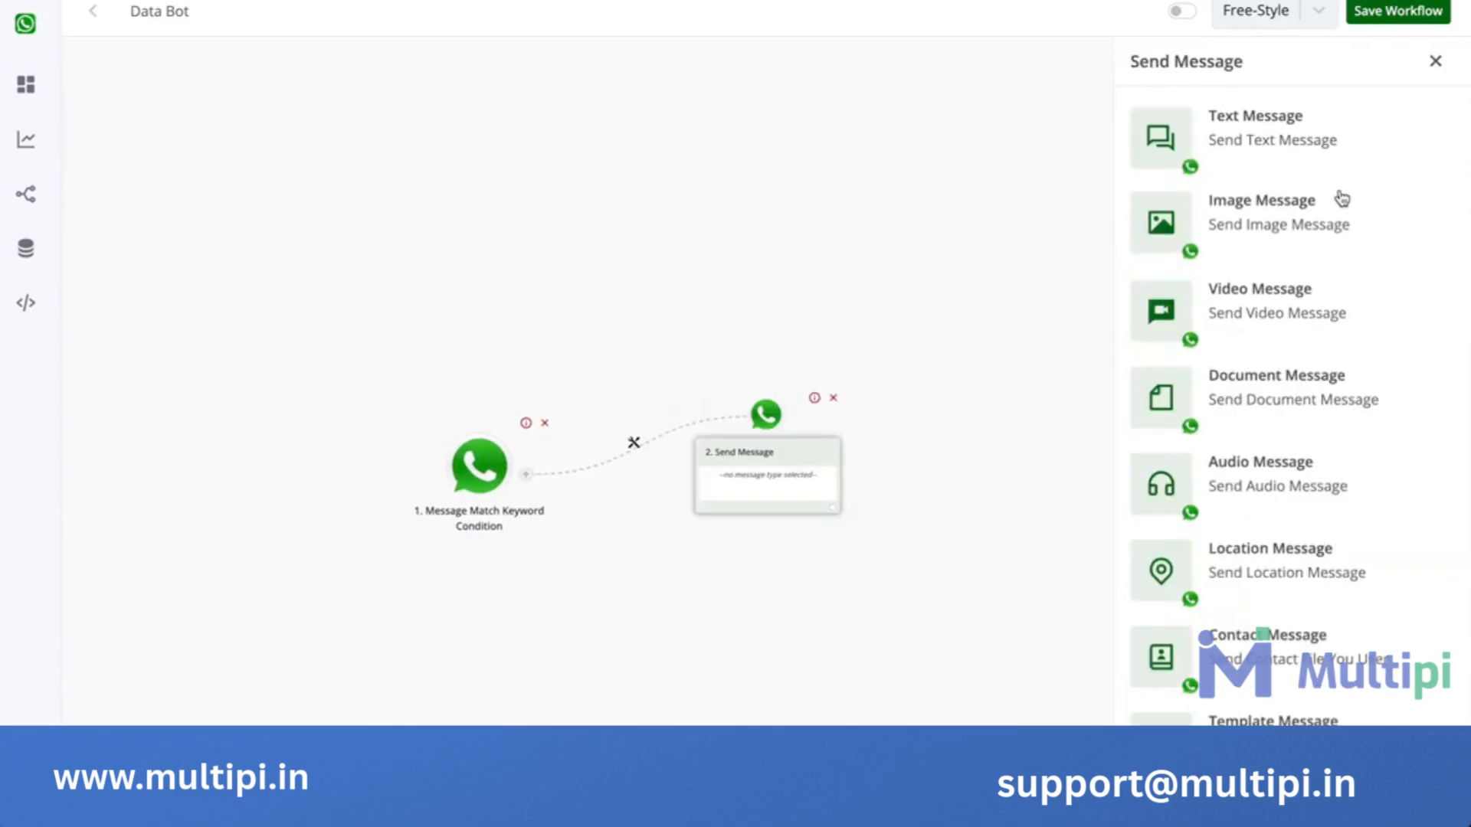
{"action": "left_click", "coordinate": [1328, 167]}
Write "Hello" with the name custom field and a comma, followed on a new line by "Thanks for your interest.".
{"action": "left_click", "coordinate": [1251, 231]}
{"action": "type", "text": "Hello"}
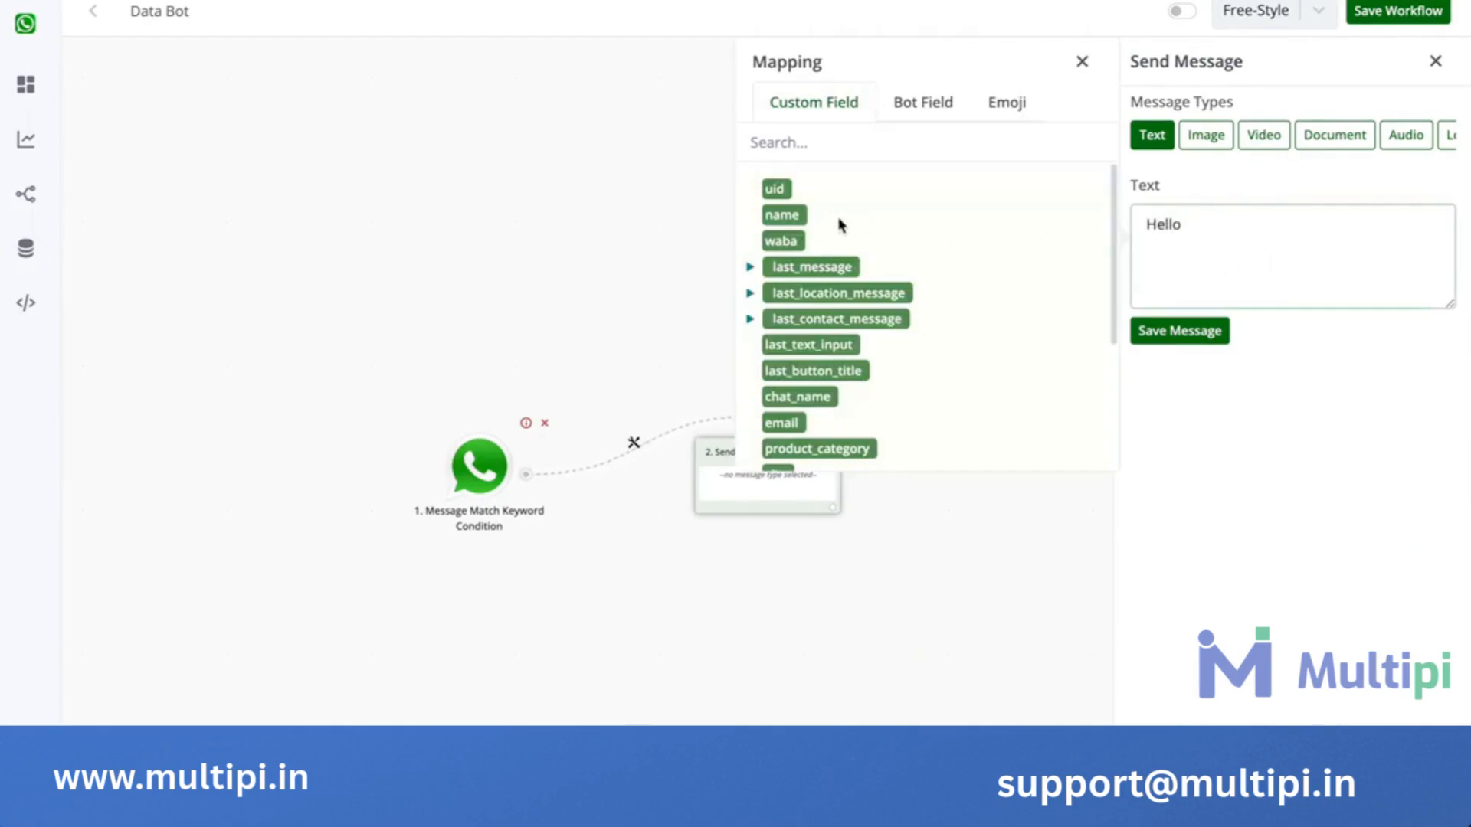
{"action": "left_click", "coordinate": [783, 215]}
{"action": "left_click", "coordinate": [1319, 296]}
{"action": "type", "text": ","}
{"action": "key", "text": "Return"}
{"action": "type", "text": "Than"}
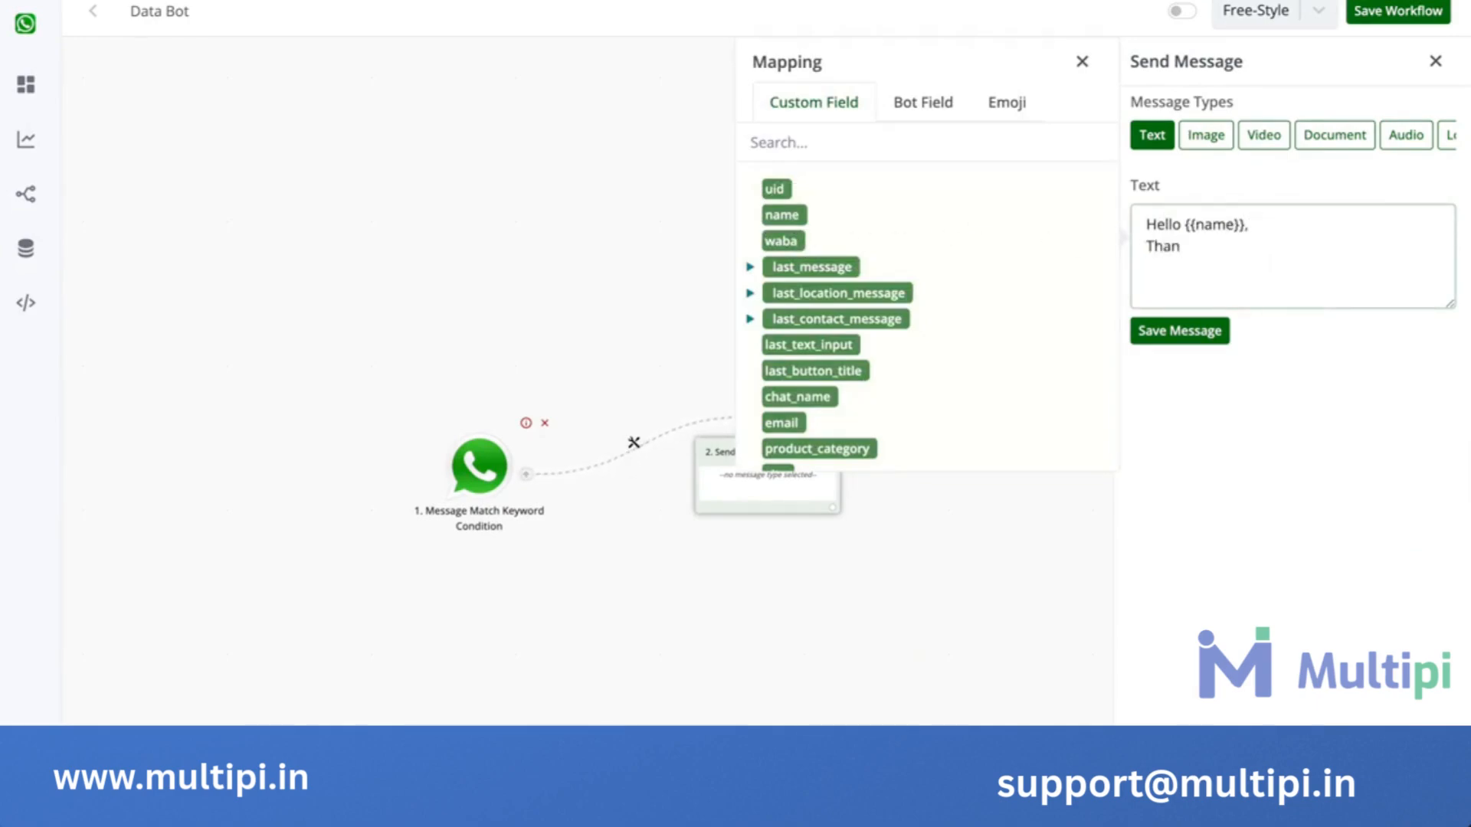
{"action": "type", "text": "ls for yo"}
{"action": "key", "text": "BackSpace"}
{"action": "key", "text": "BackSpace"}
{"action": "key", "text": "BackSpace"}
{"action": "key", "text": "BackSpace"}
{"action": "key", "text": "BackSpace"}
{"action": "key", "text": "BackSpace"}
{"action": "key", "text": "BackSpace"}
{"action": "key", "text": "BackSpace"}
{"action": "type", "text": "ks for your interest."}
After a blank line, add "kindly let us know the below details so our sales team can get in touch with you" and save the message.
{"action": "key", "text": "Return"}
{"action": "type", "text": "zkind"}
{"action": "key", "text": "BackSpace"}
{"action": "key", "text": "BackSpace"}
{"action": "key", "text": "BackSpace"}
{"action": "key", "text": "BackSpace"}
{"action": "key", "text": "BackSpace"}
{"action": "type", "text": "kin"}
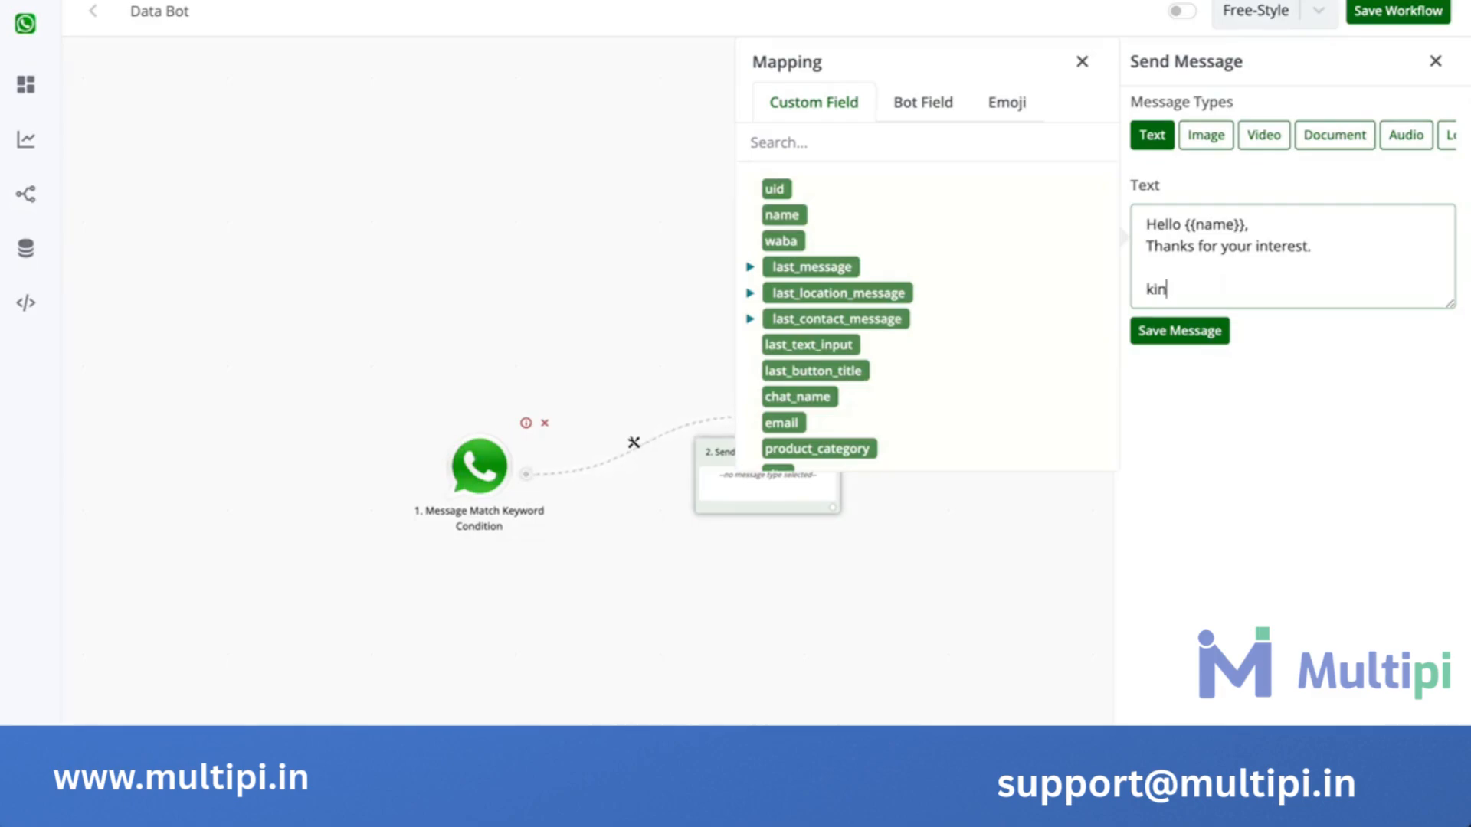
{"action": "type", "text": "dly let us know the be"}
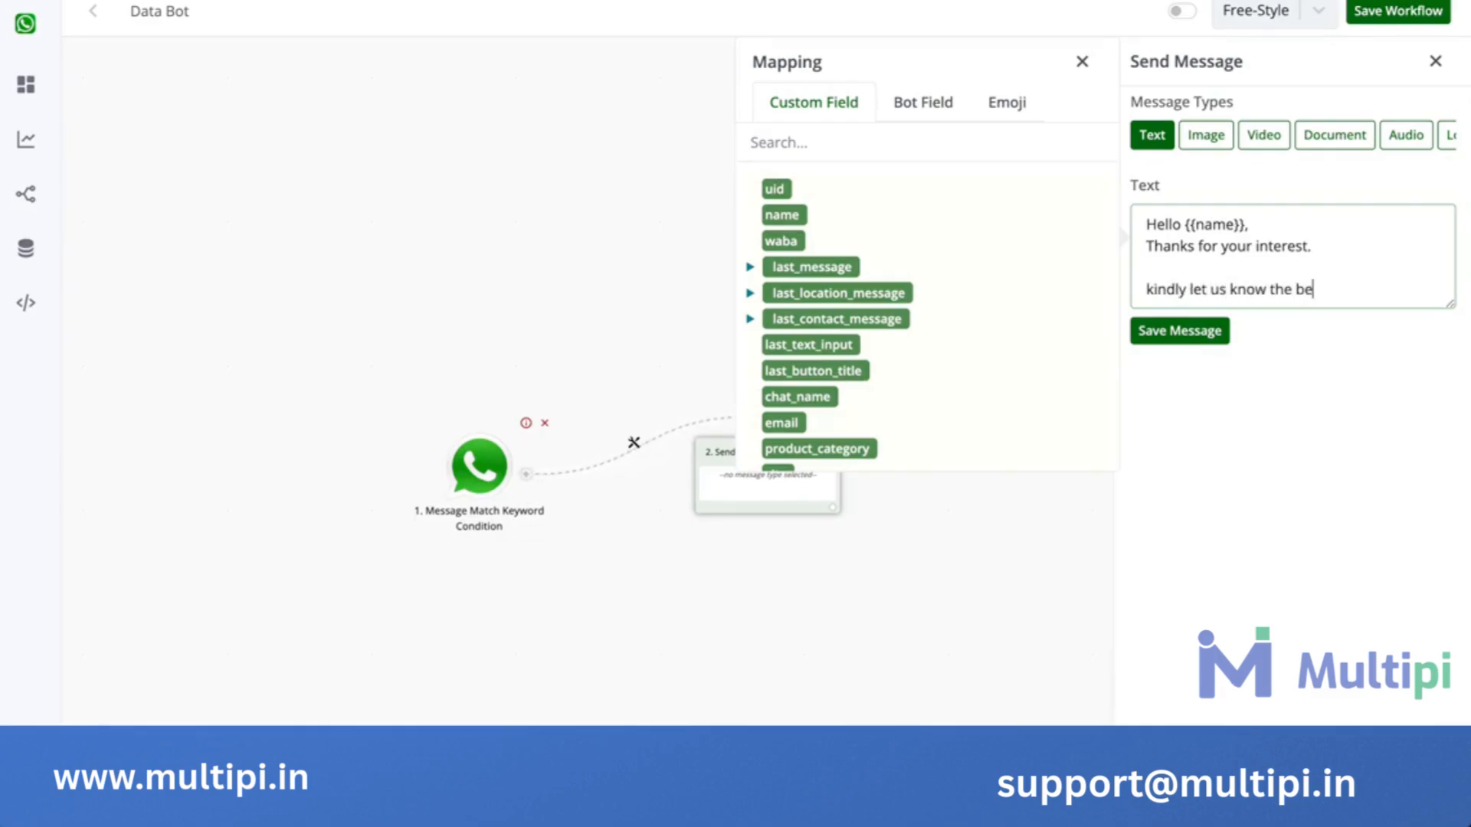
{"action": "type", "text": "low details so our sal"}
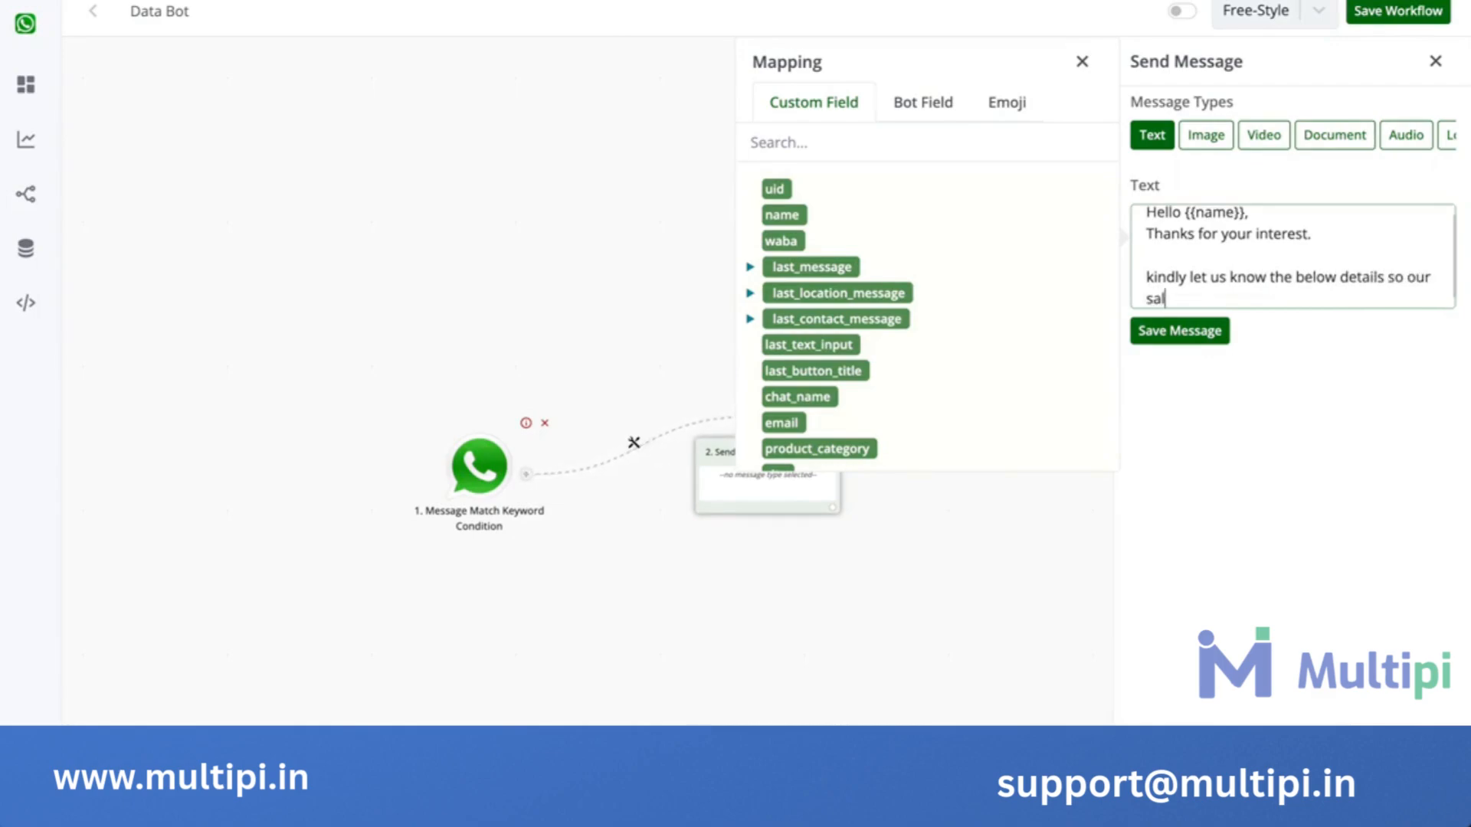
{"action": "type", "text": "es team can get in touc"}
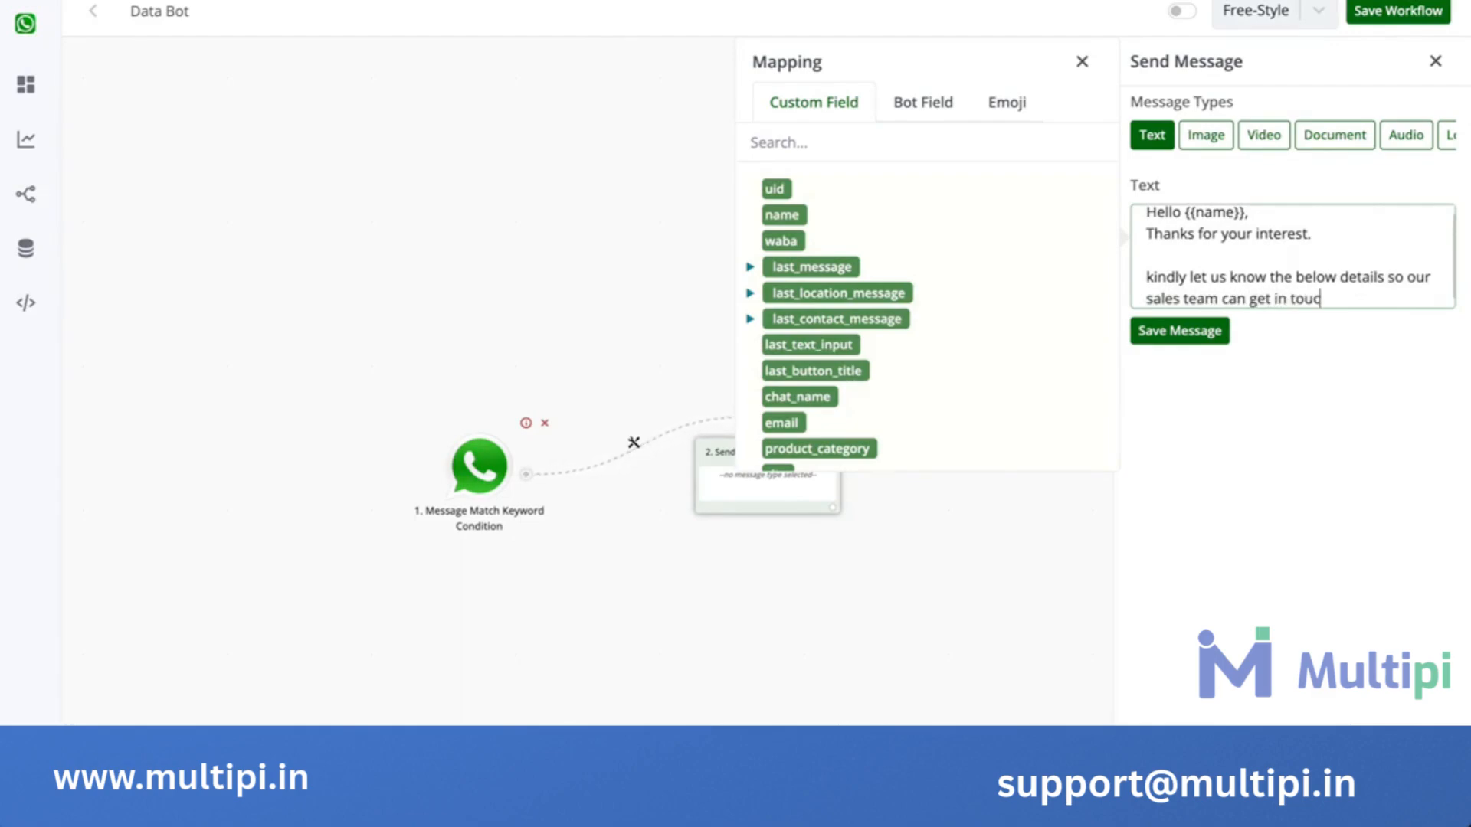
{"action": "type", "text": "h with you"}
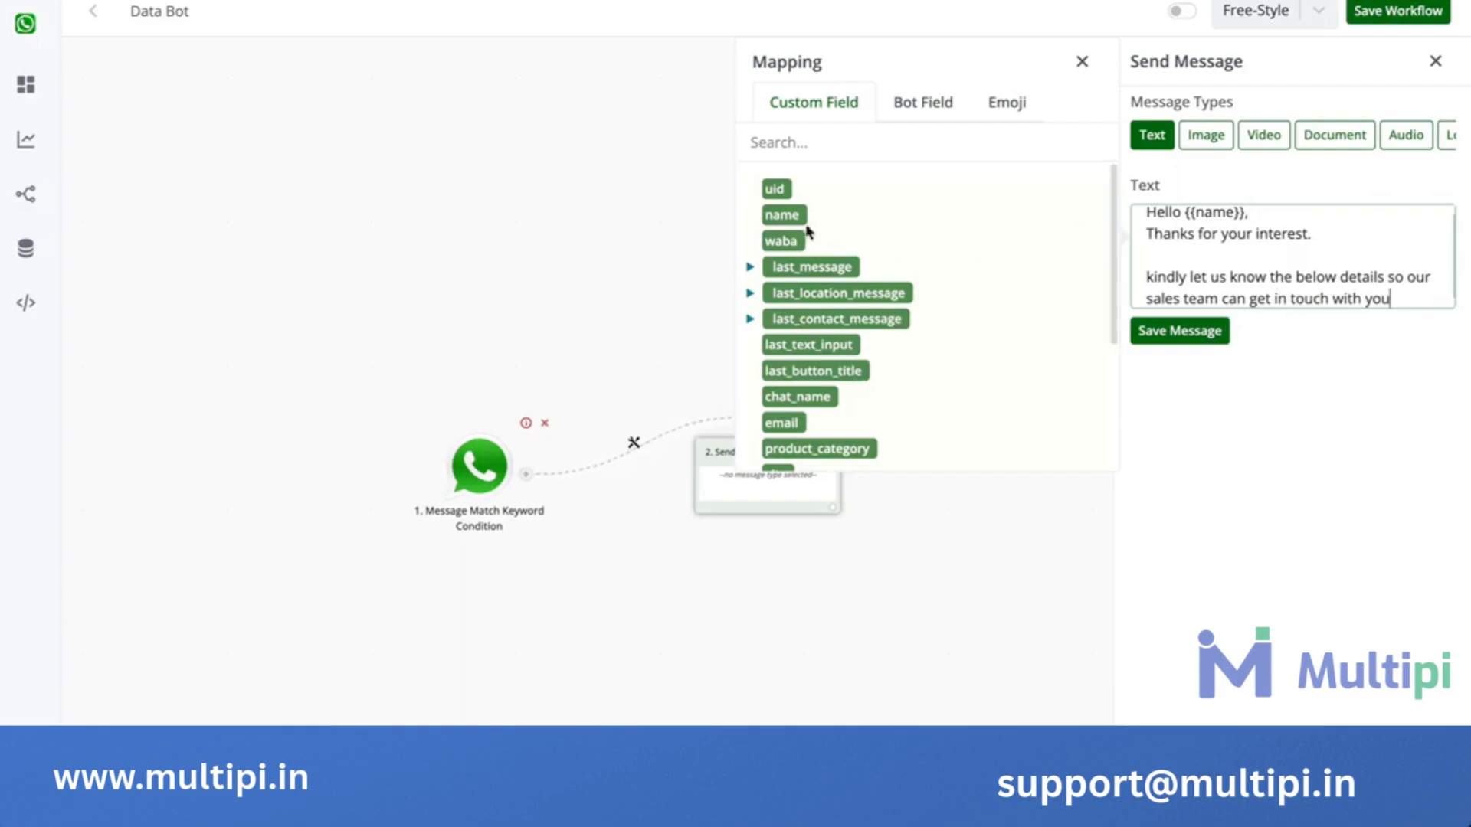
{"action": "left_click_drag", "start_coordinate": [1243, 214], "coordinate": [1186, 226]}
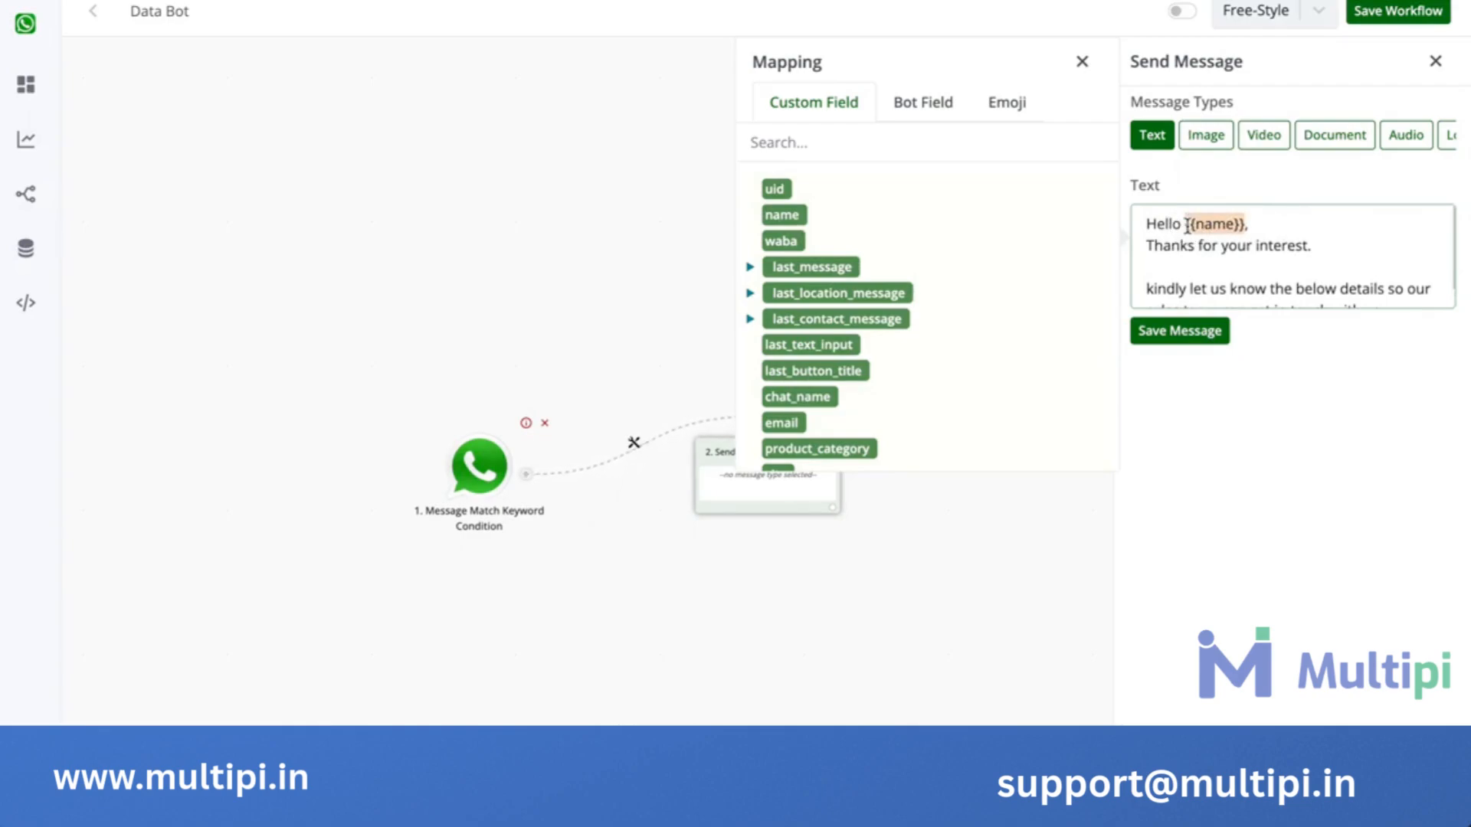
{"action": "left_click", "coordinate": [1178, 333]}
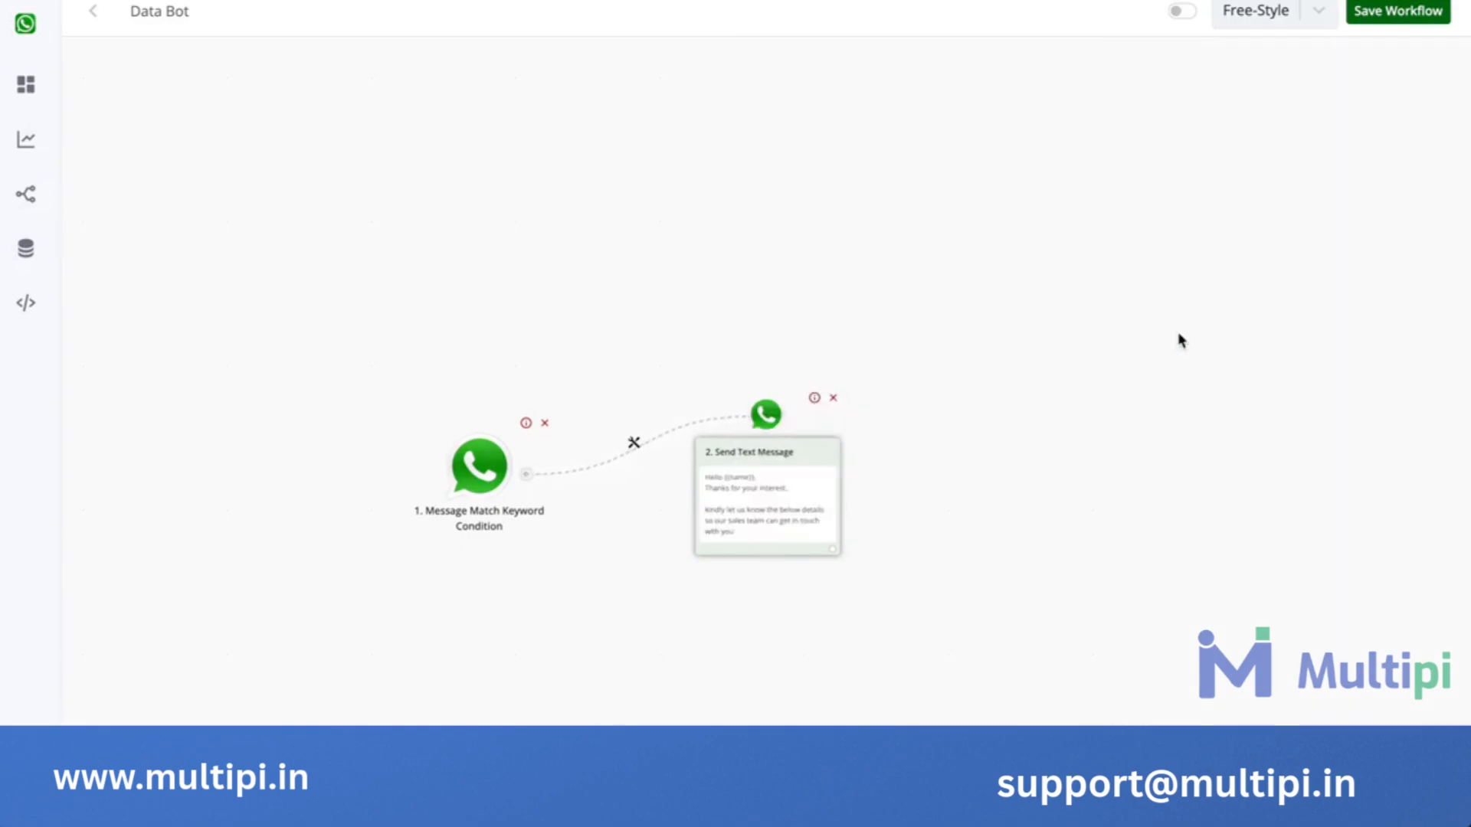
Connect an Ask Question action of the Text Message type after the greeting message.
{"action": "left_click", "coordinate": [833, 550]}
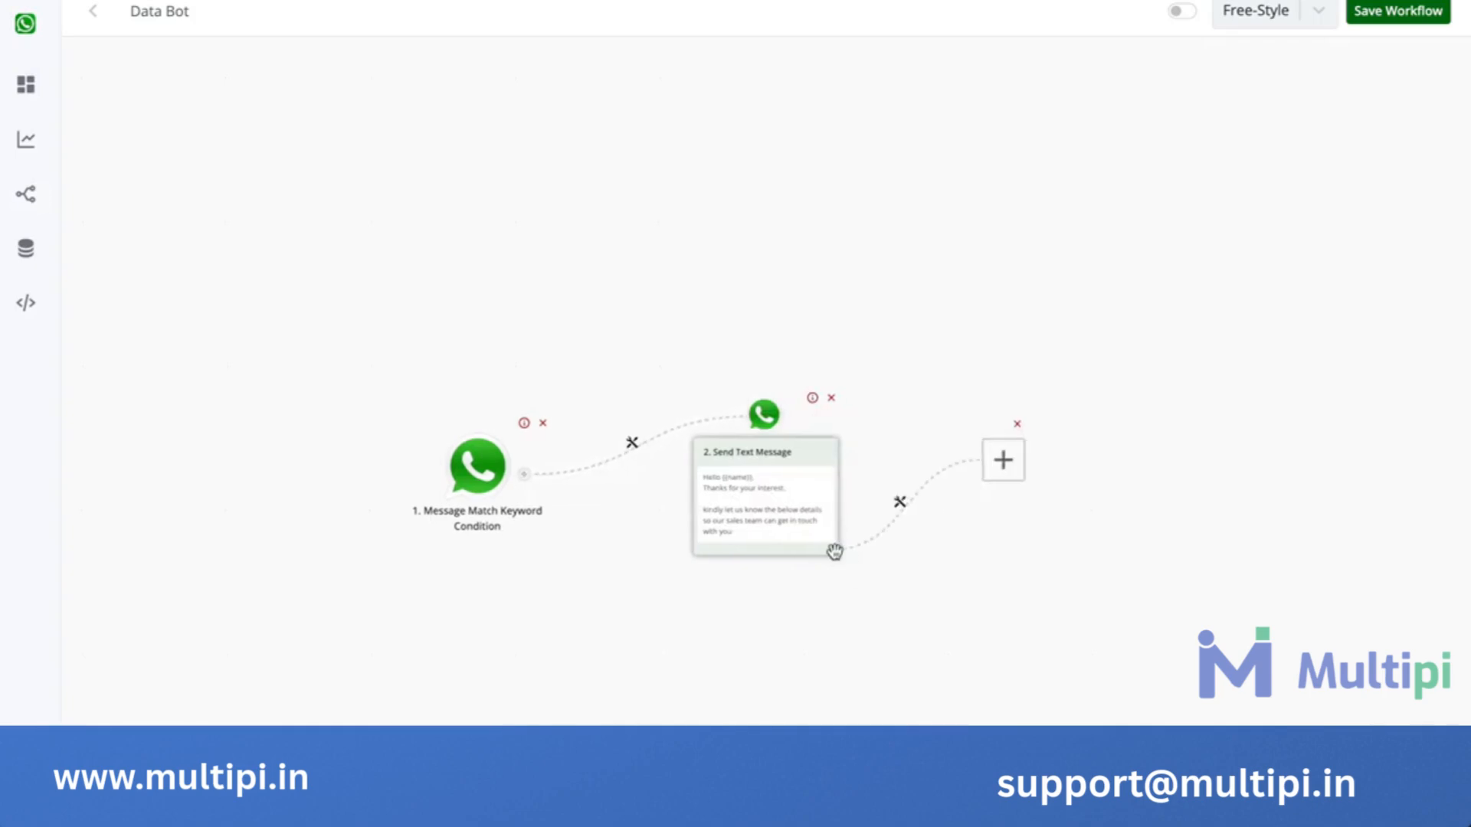
{"action": "left_click", "coordinate": [723, 463]}
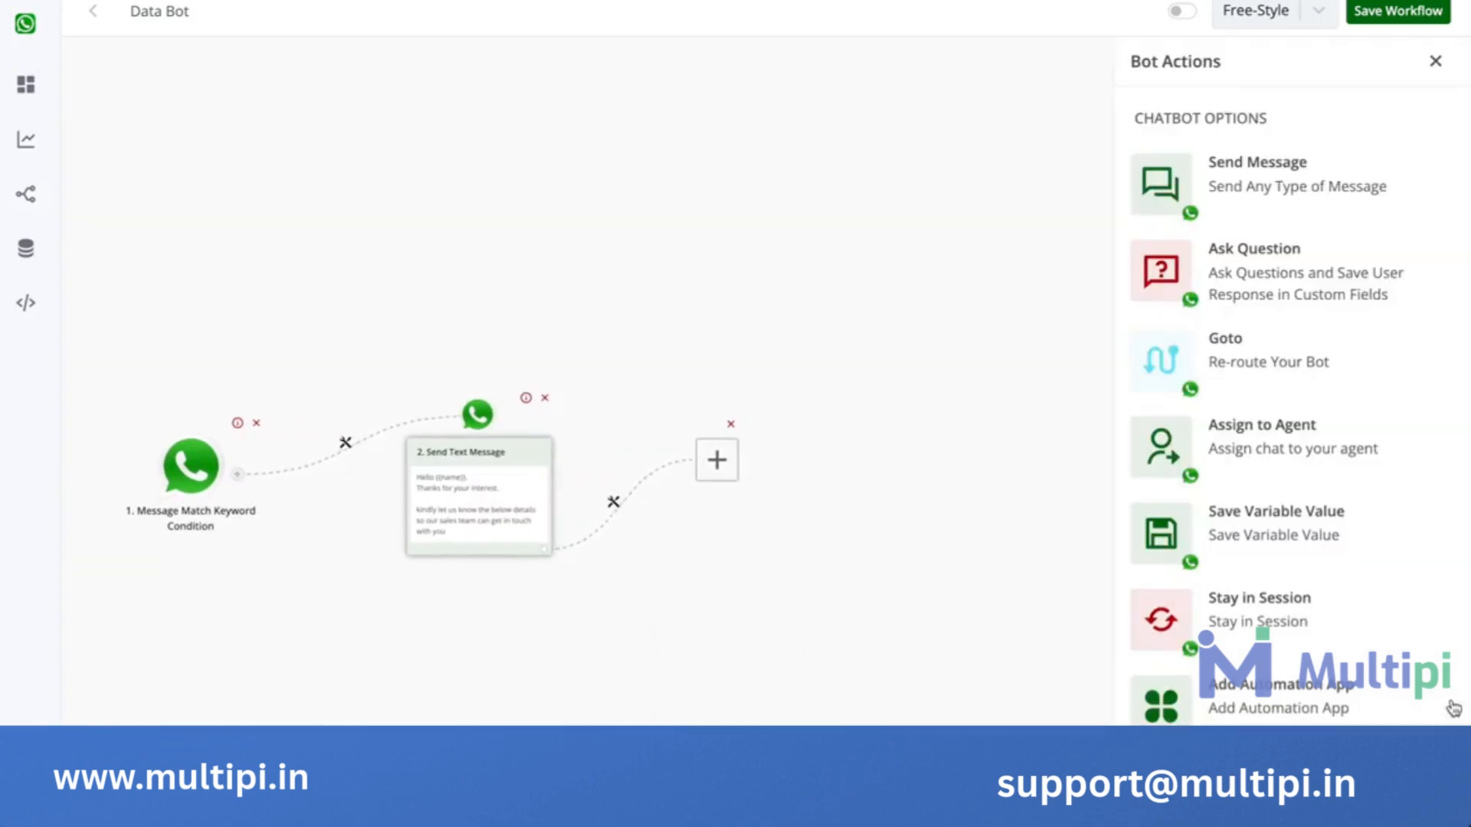
{"action": "left_click", "coordinate": [1256, 278]}
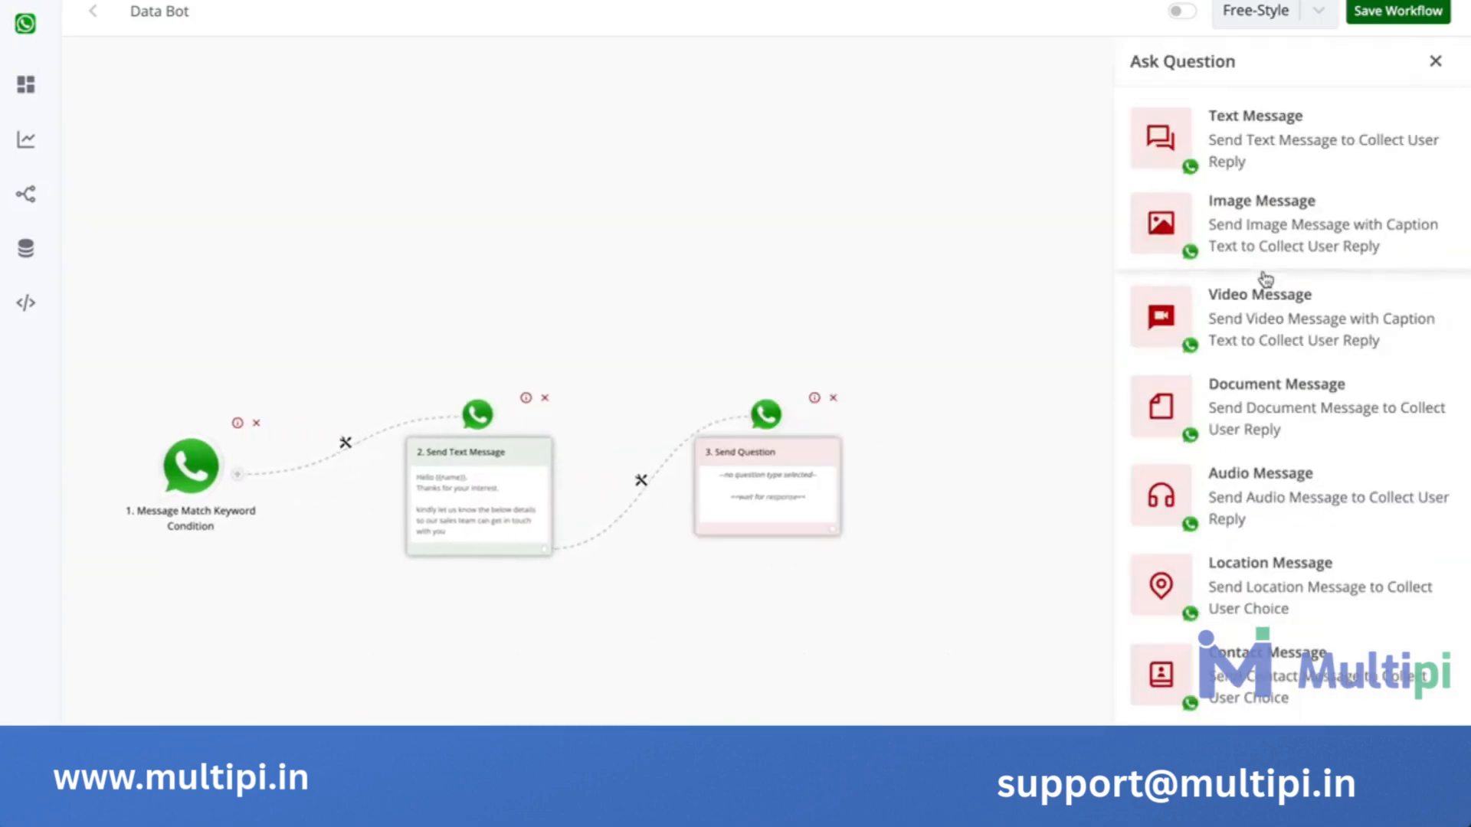
{"action": "left_click_drag", "start_coordinate": [462, 614], "coordinate": [579, 604]}
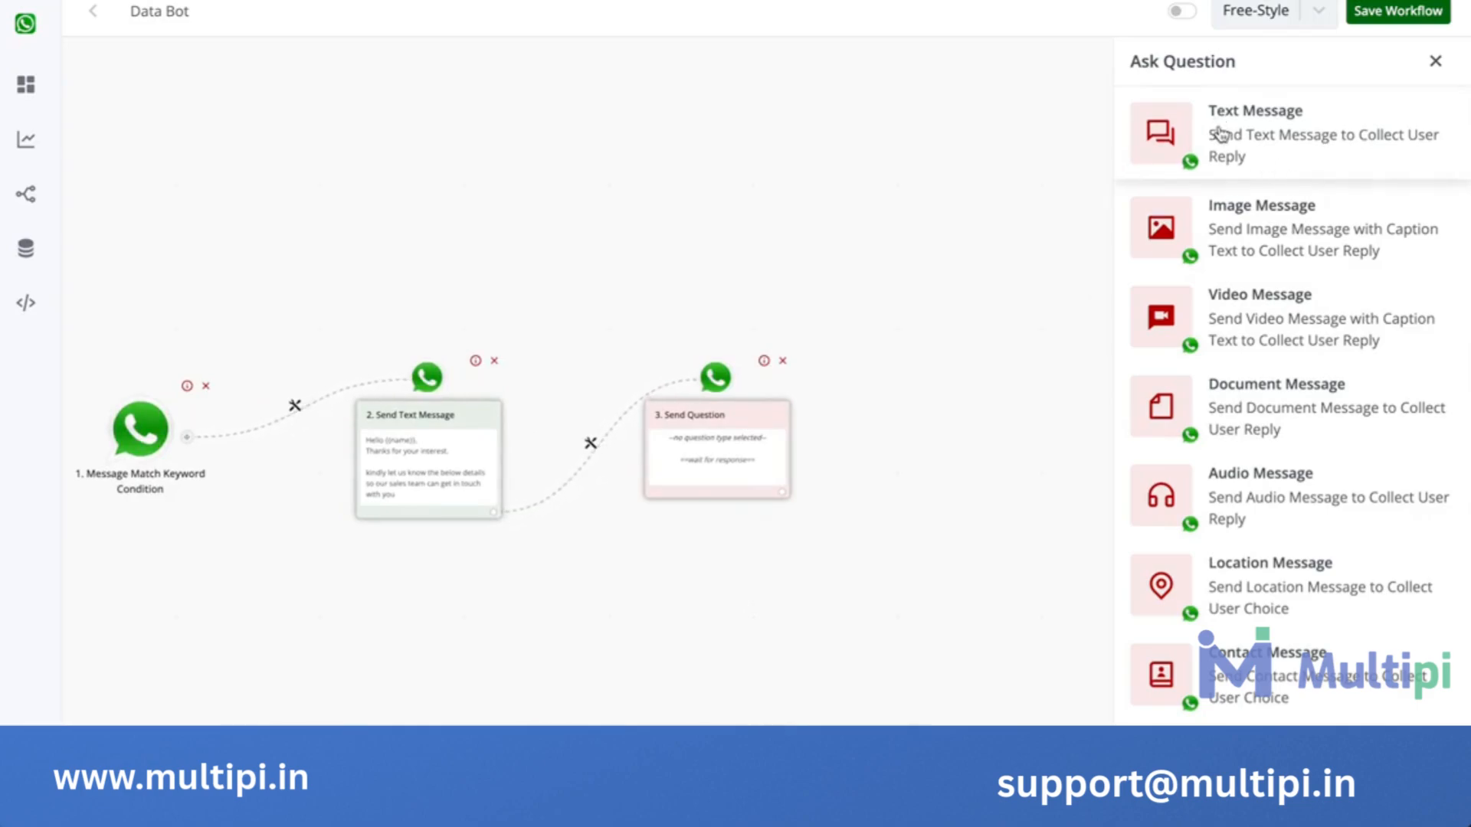
{"action": "left_click", "coordinate": [1246, 134]}
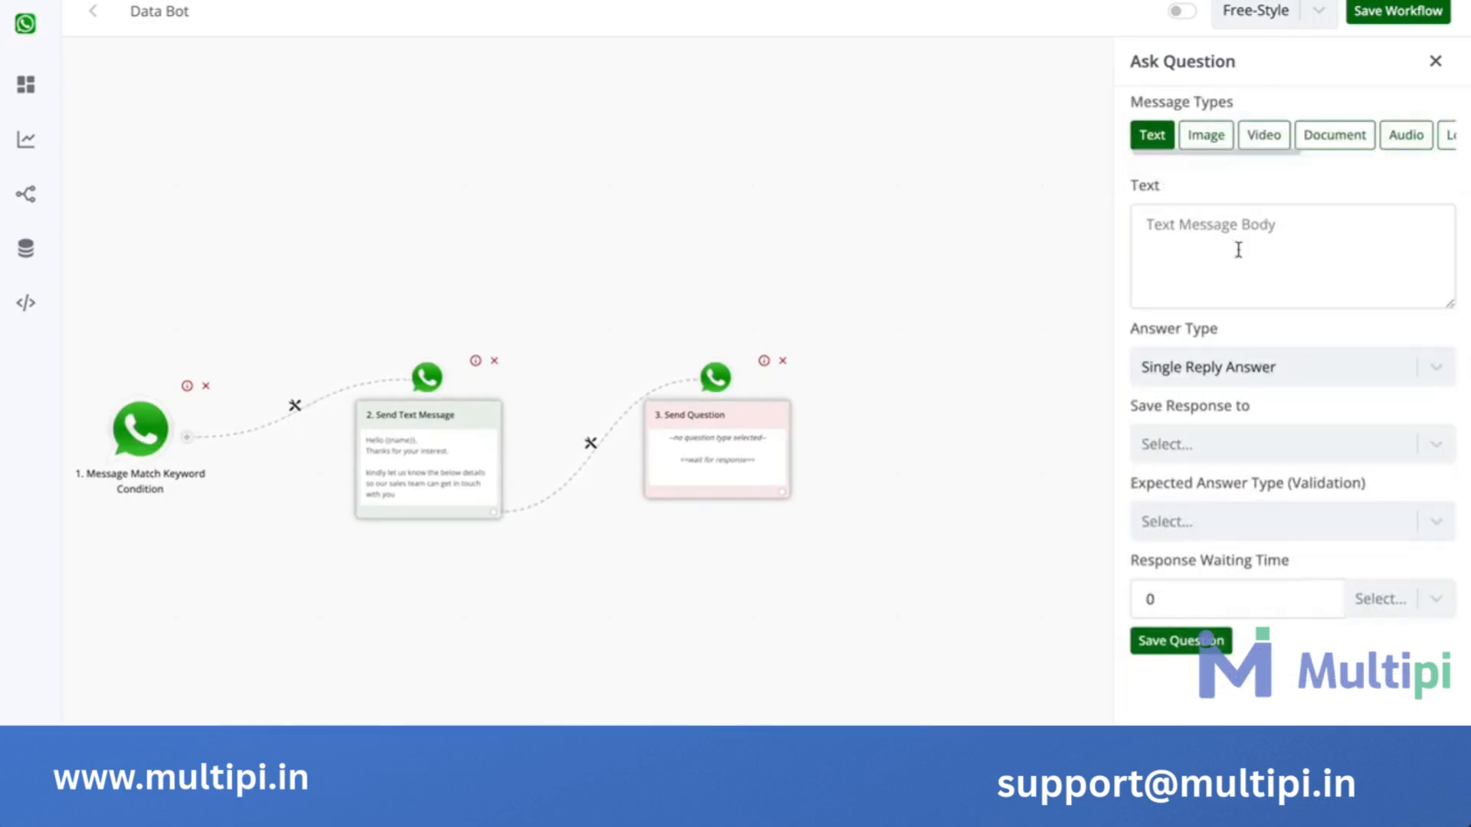
Enter "Let us know your city ?" as the question text.
{"action": "left_click", "coordinate": [1238, 269]}
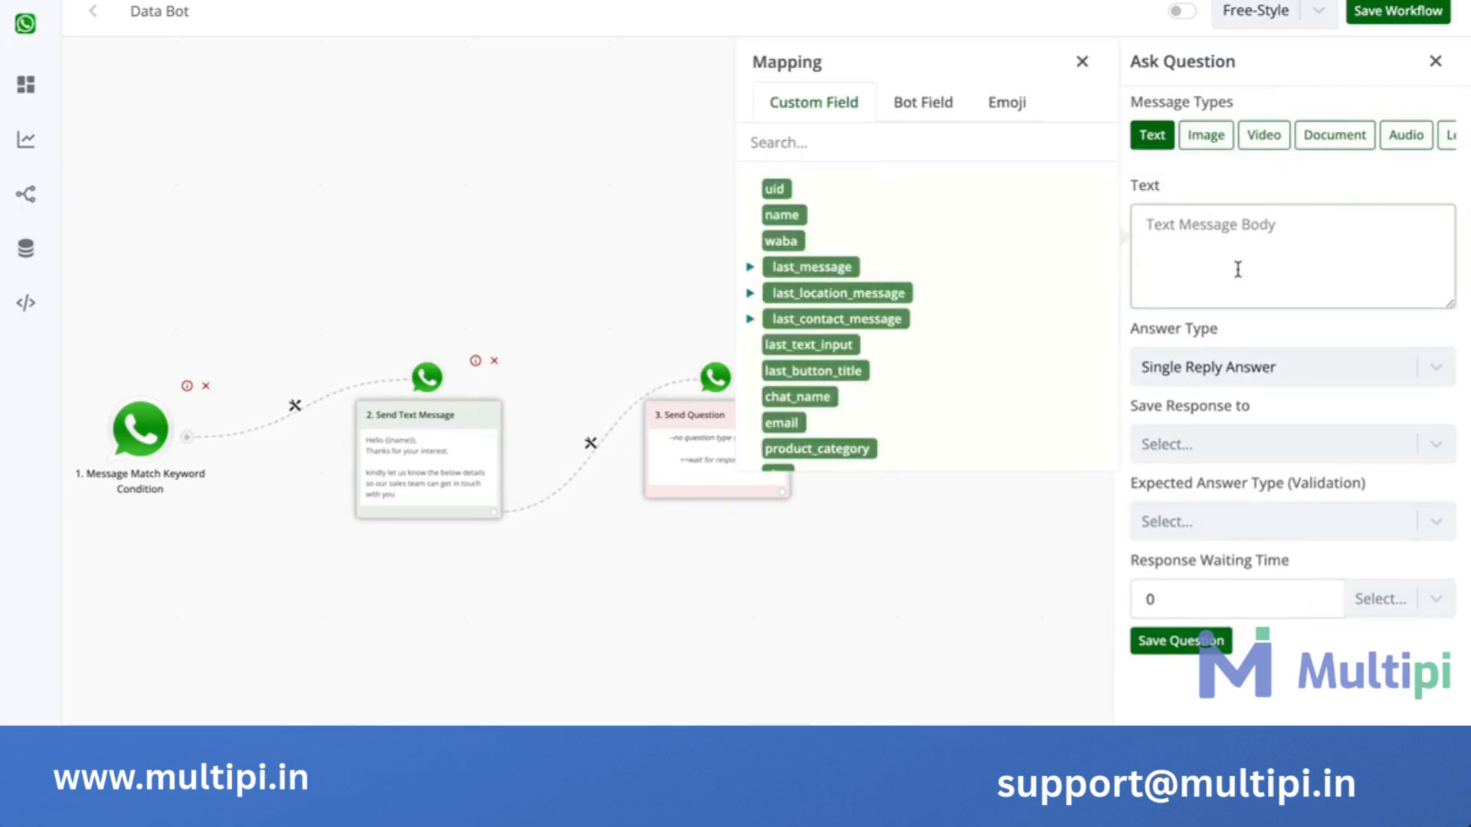
{"action": "type", "text": "Let us k"}
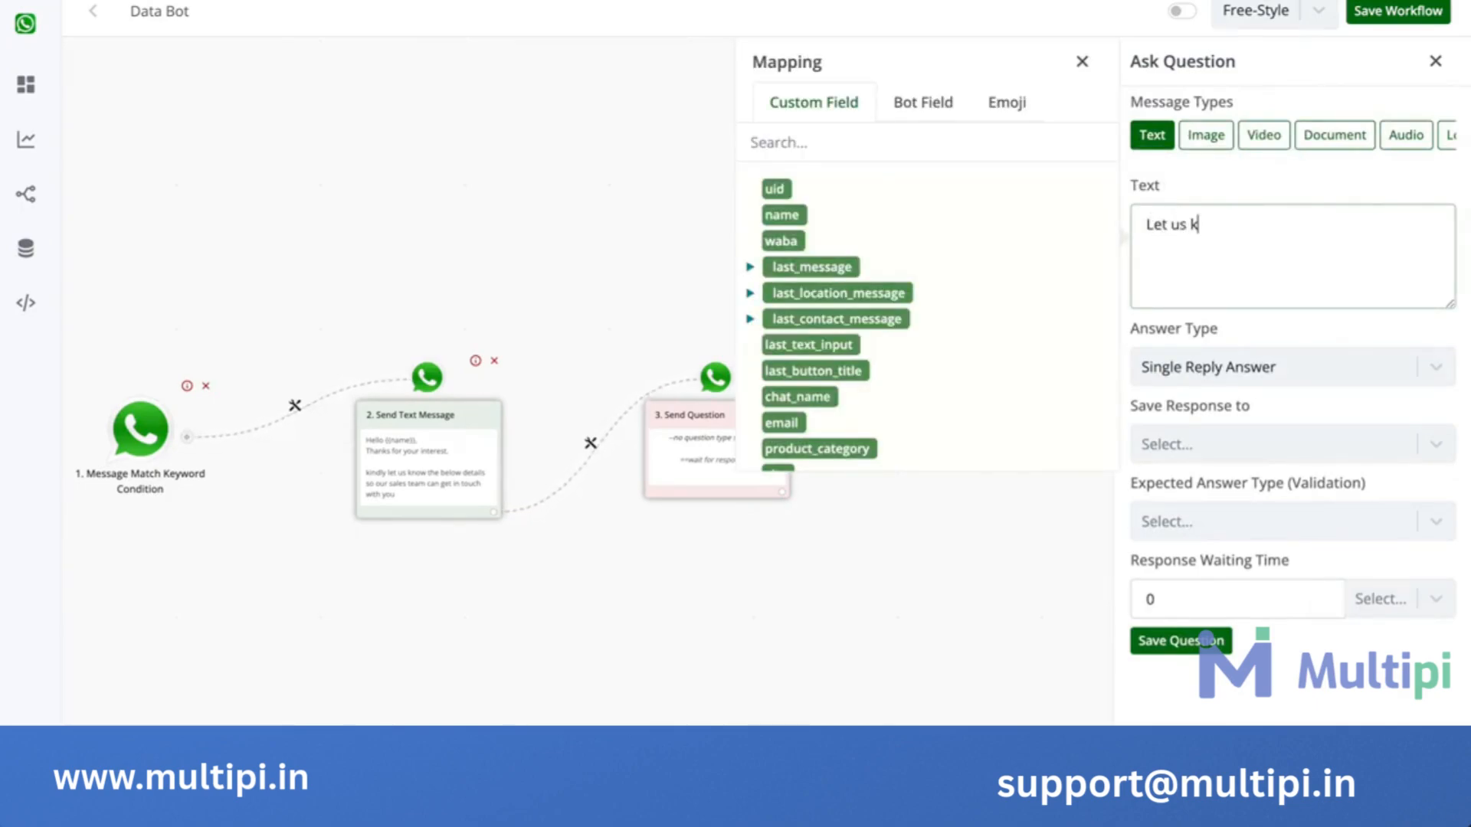
{"action": "type", "text": "now your city ?"}
{"action": "left_click", "coordinate": [1143, 404]}
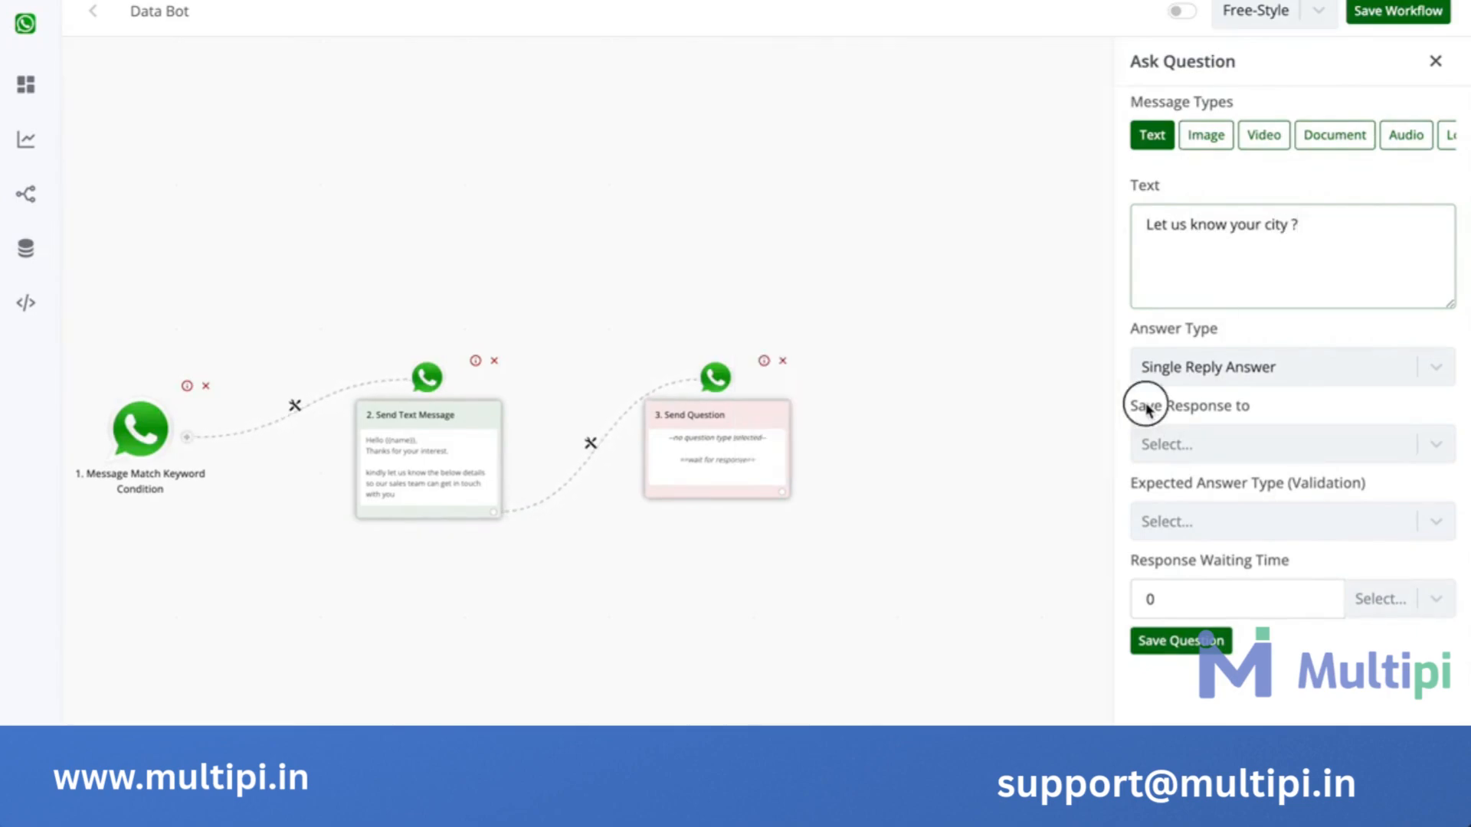
Save the city question's response to the City custom field and set the expected answer type to Text.
{"action": "left_click", "coordinate": [1265, 443]}
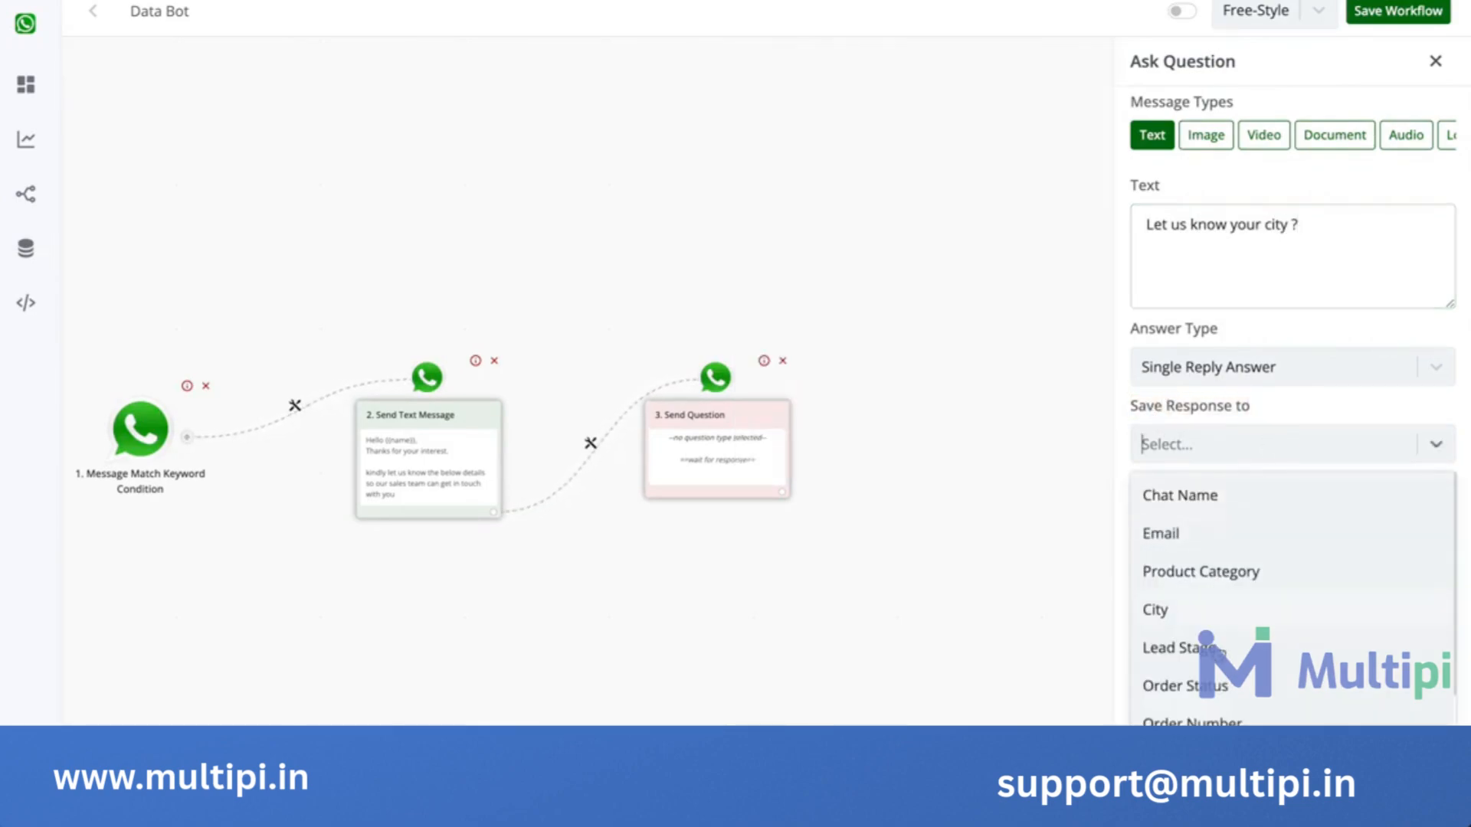
{"action": "left_click", "coordinate": [1206, 613]}
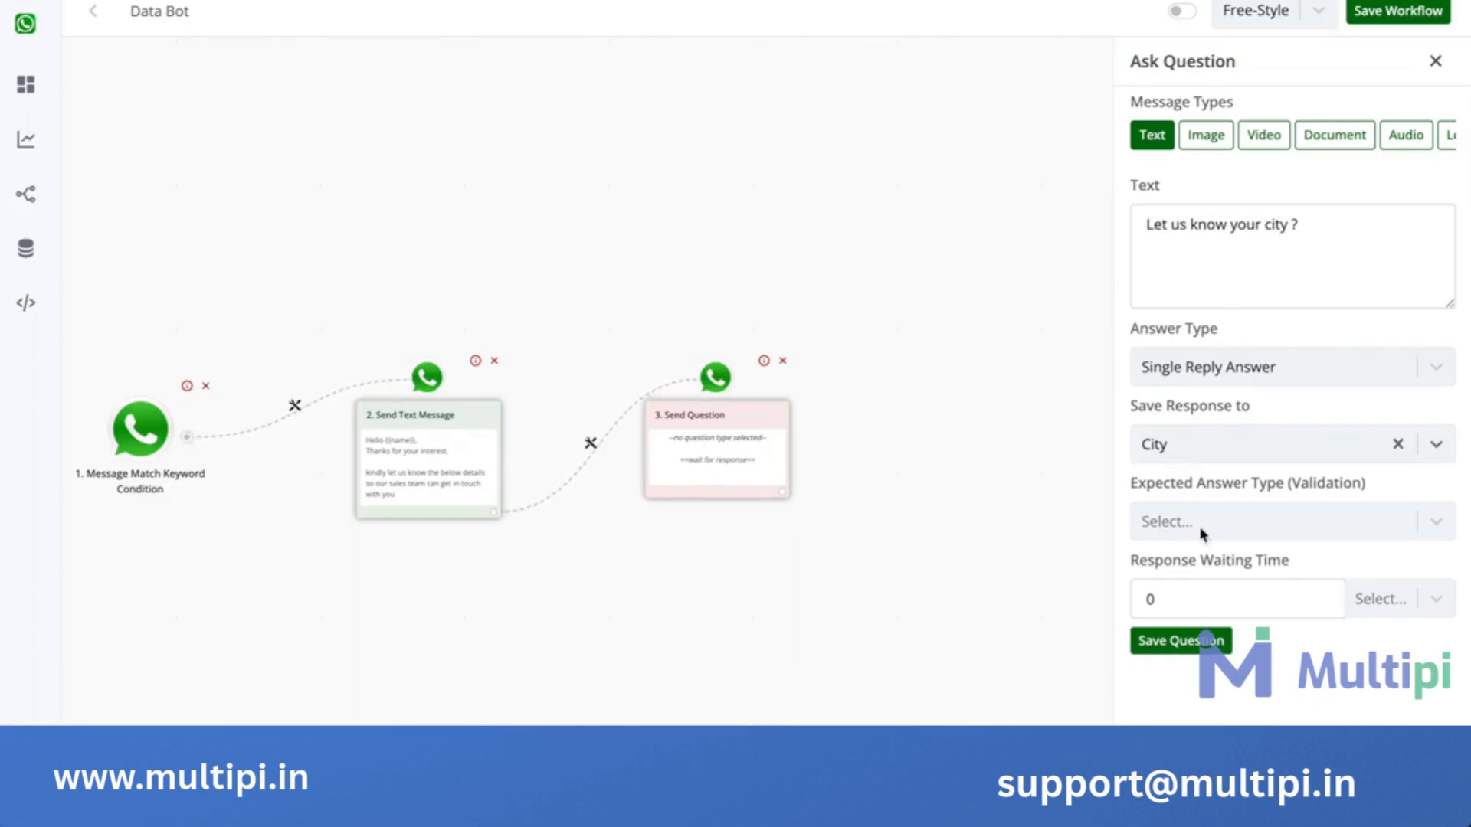
{"action": "left_click_drag", "start_coordinate": [1147, 488], "coordinate": [1294, 488]}
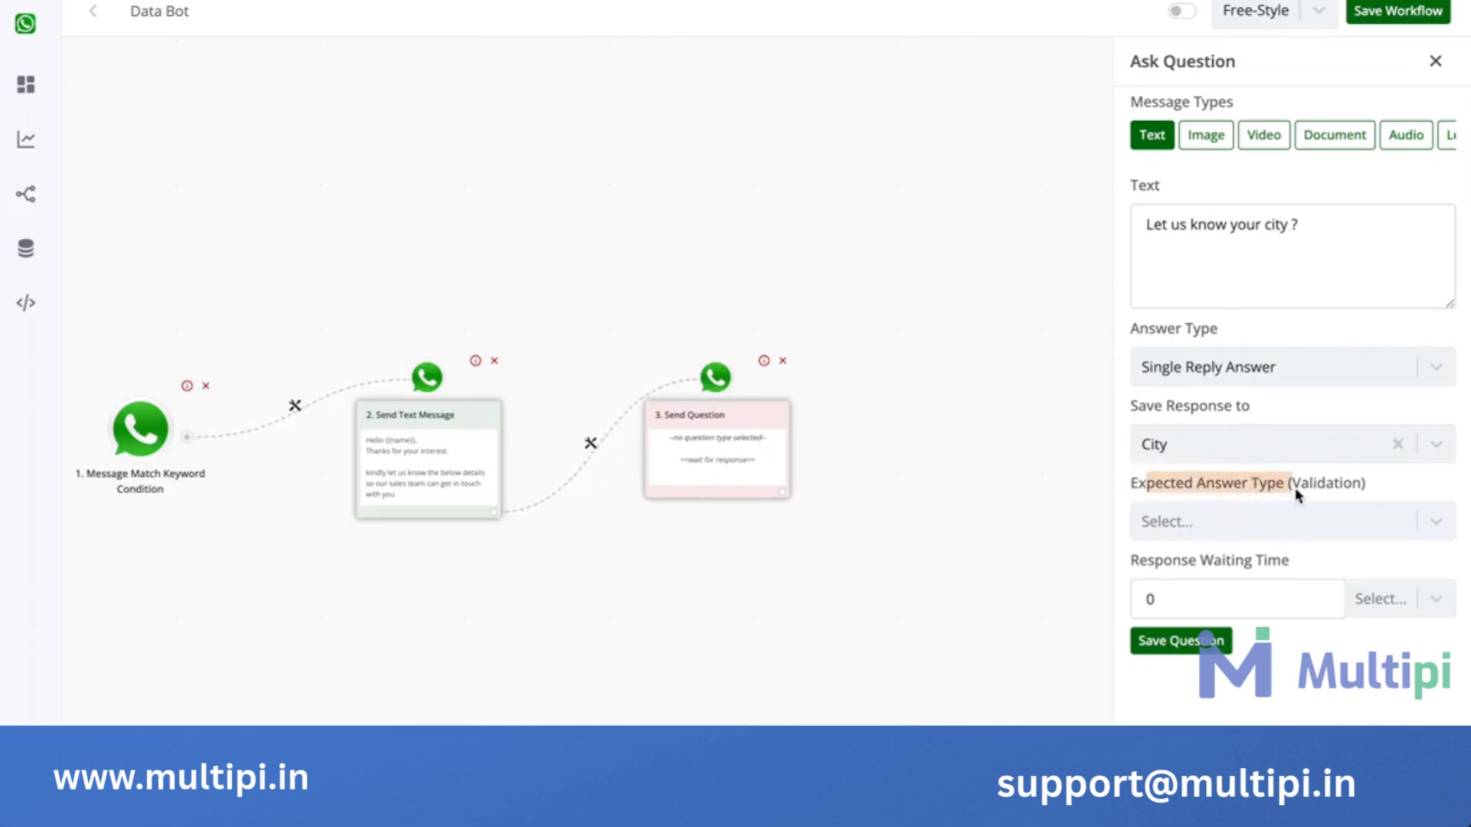
{"action": "left_click", "coordinate": [1270, 522]}
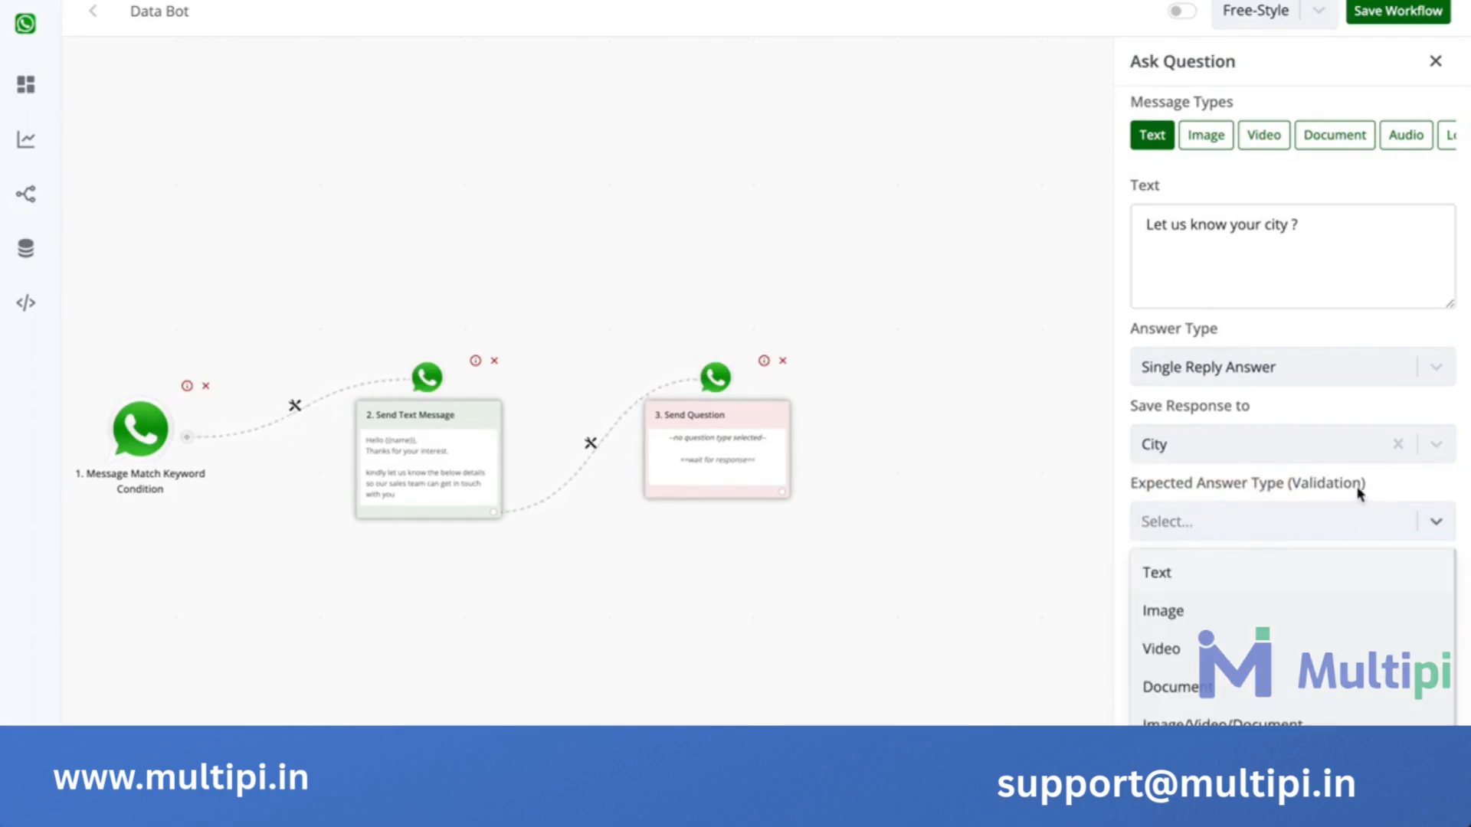
{"action": "left_click", "coordinate": [1207, 576]}
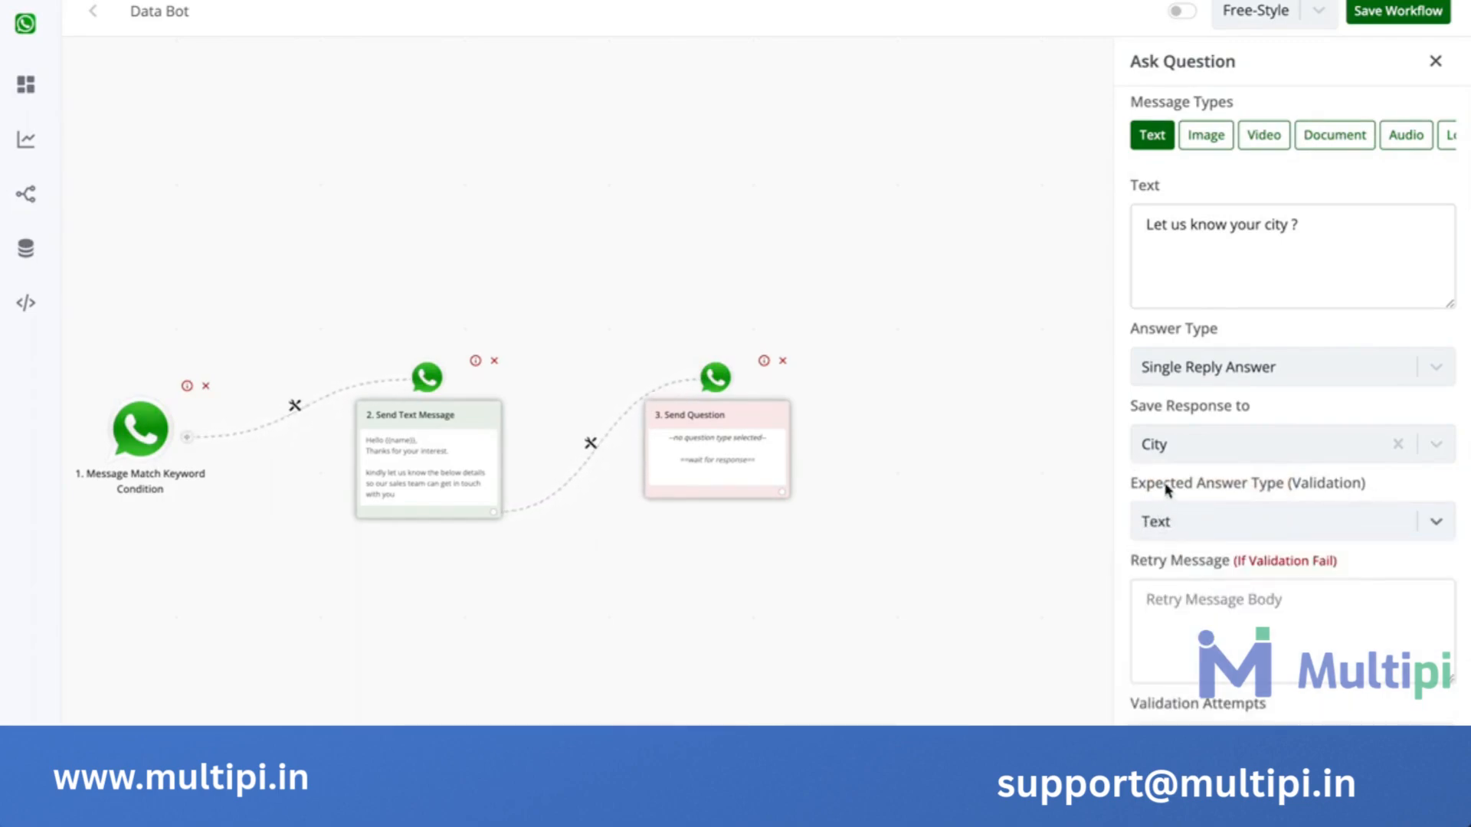
Enter "Kindly enter in text format only" as the retry message and save the city question.
{"action": "left_click", "coordinate": [1182, 617]}
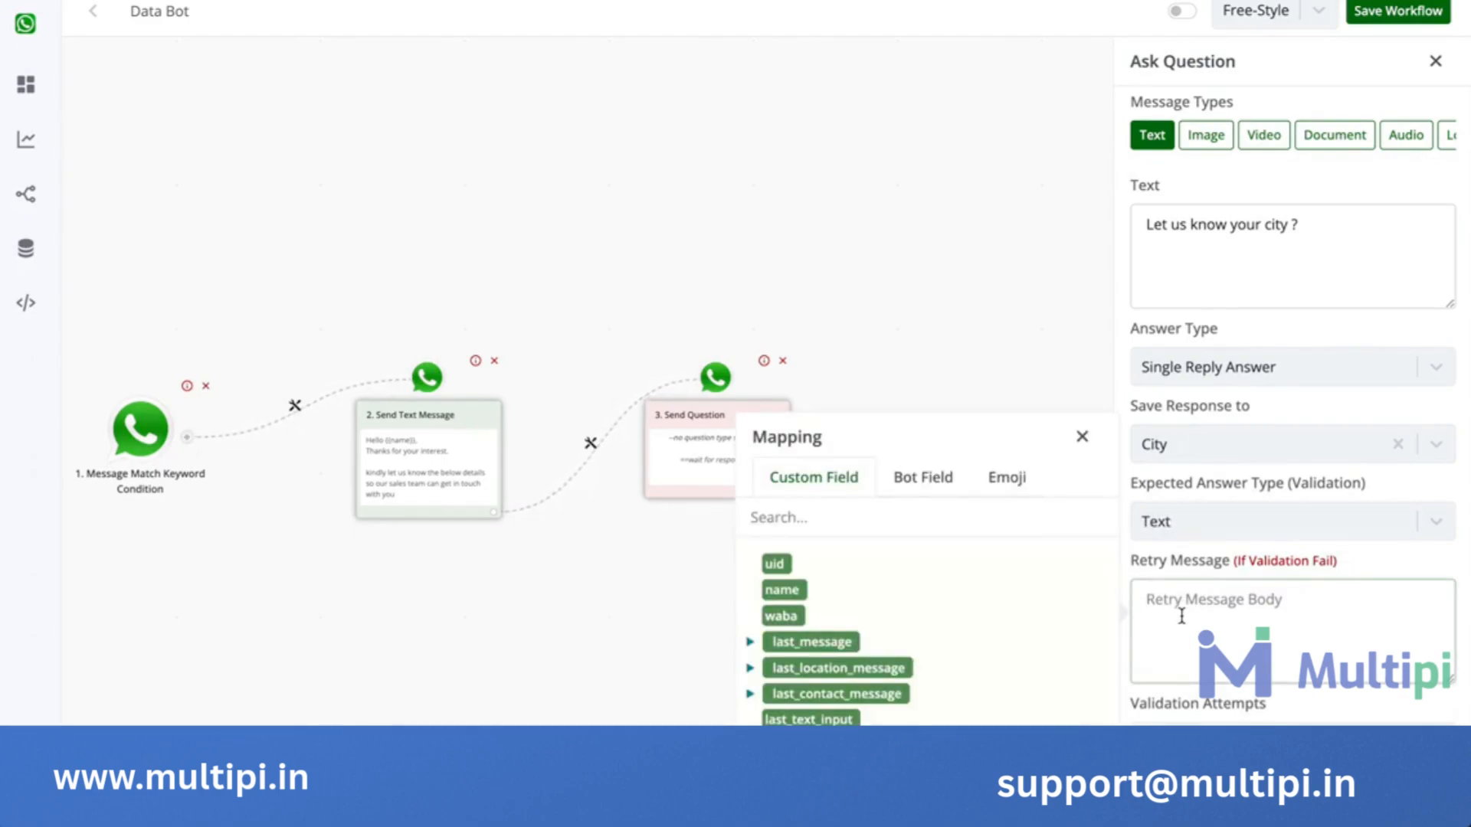
{"action": "left_click", "coordinate": [1092, 436]}
{"action": "left_click", "coordinate": [1170, 627]}
{"action": "type", "text": "Ki"}
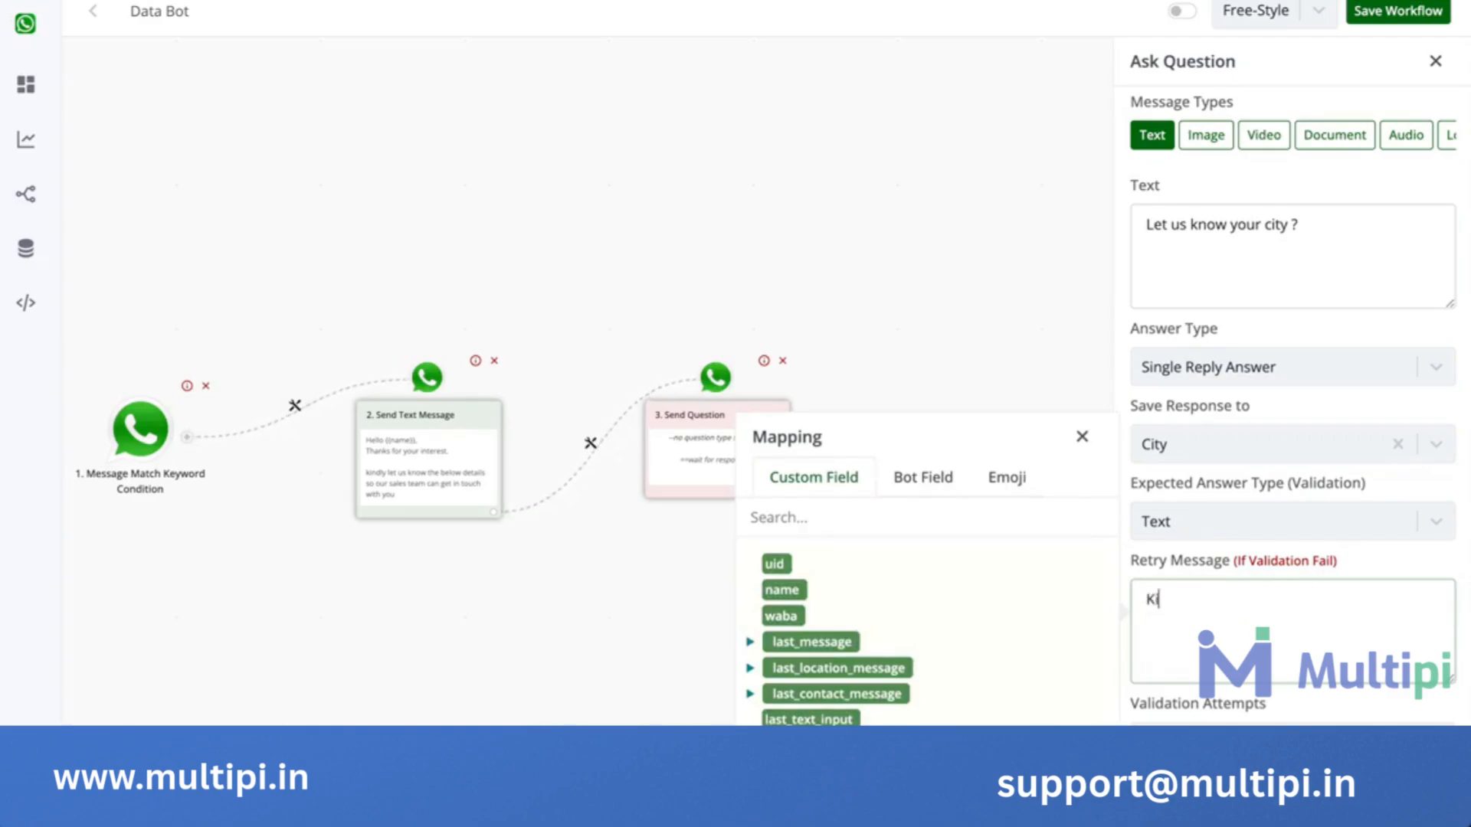
{"action": "type", "text": "ndly enter in text"}
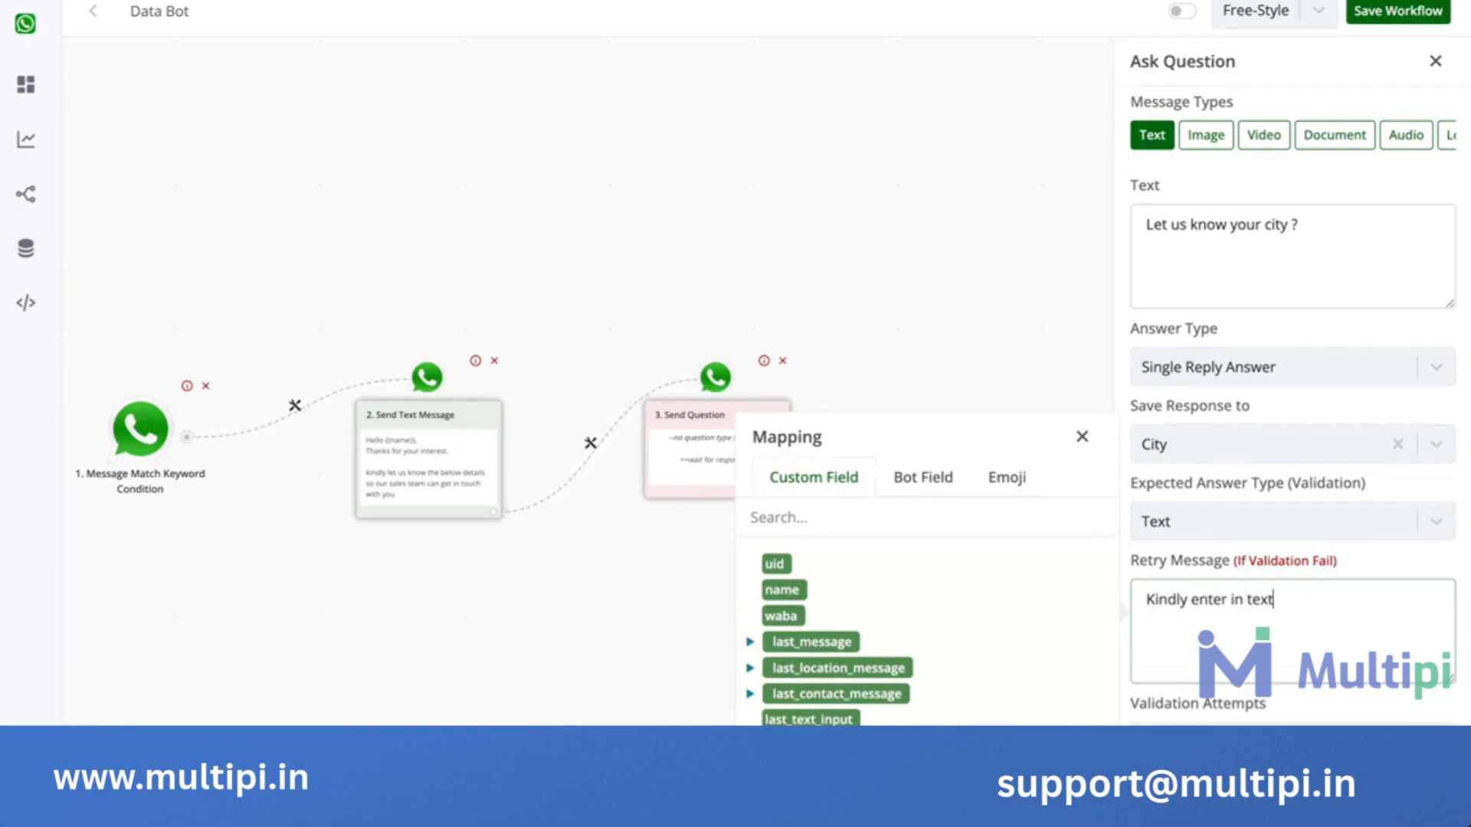
{"action": "type", "text": " formal"}
{"action": "type", "text": " only"}
{"action": "left_click", "coordinate": [1218, 734]}
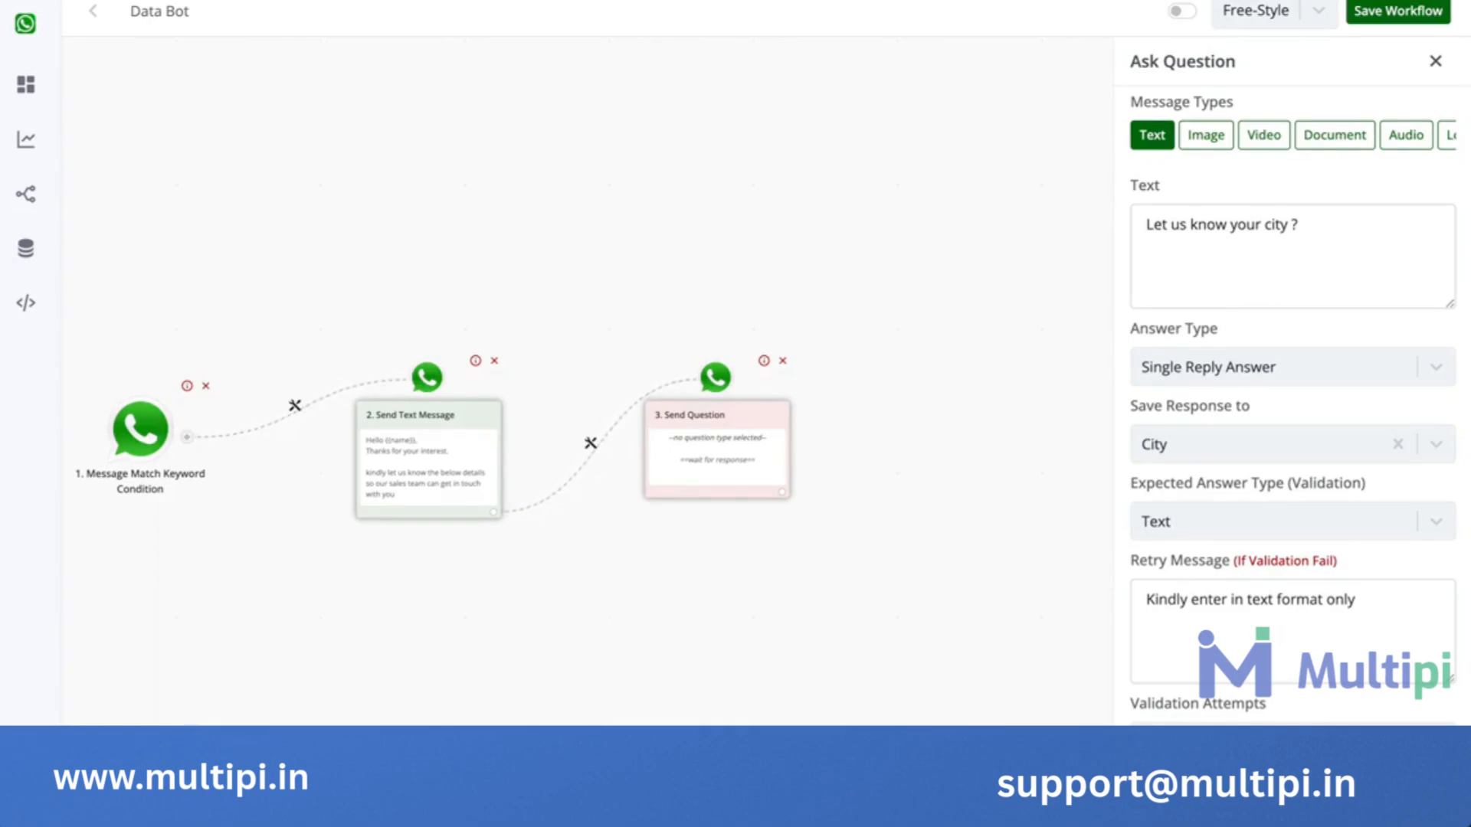
{"action": "left_click", "coordinate": [1295, 774]}
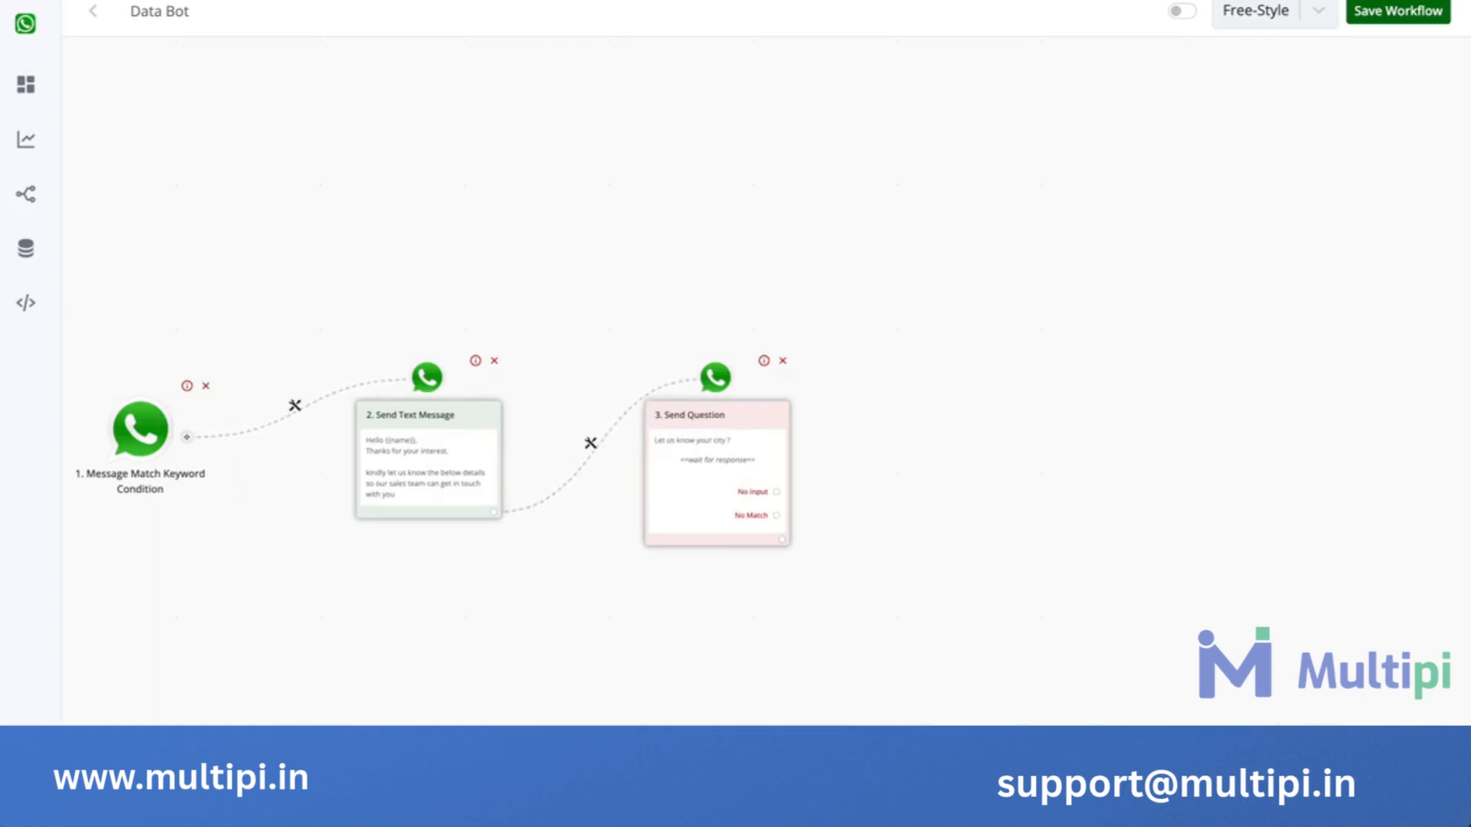
Connect an Ask Question action with selectable choices after the city question.
{"action": "left_click", "coordinate": [781, 538]}
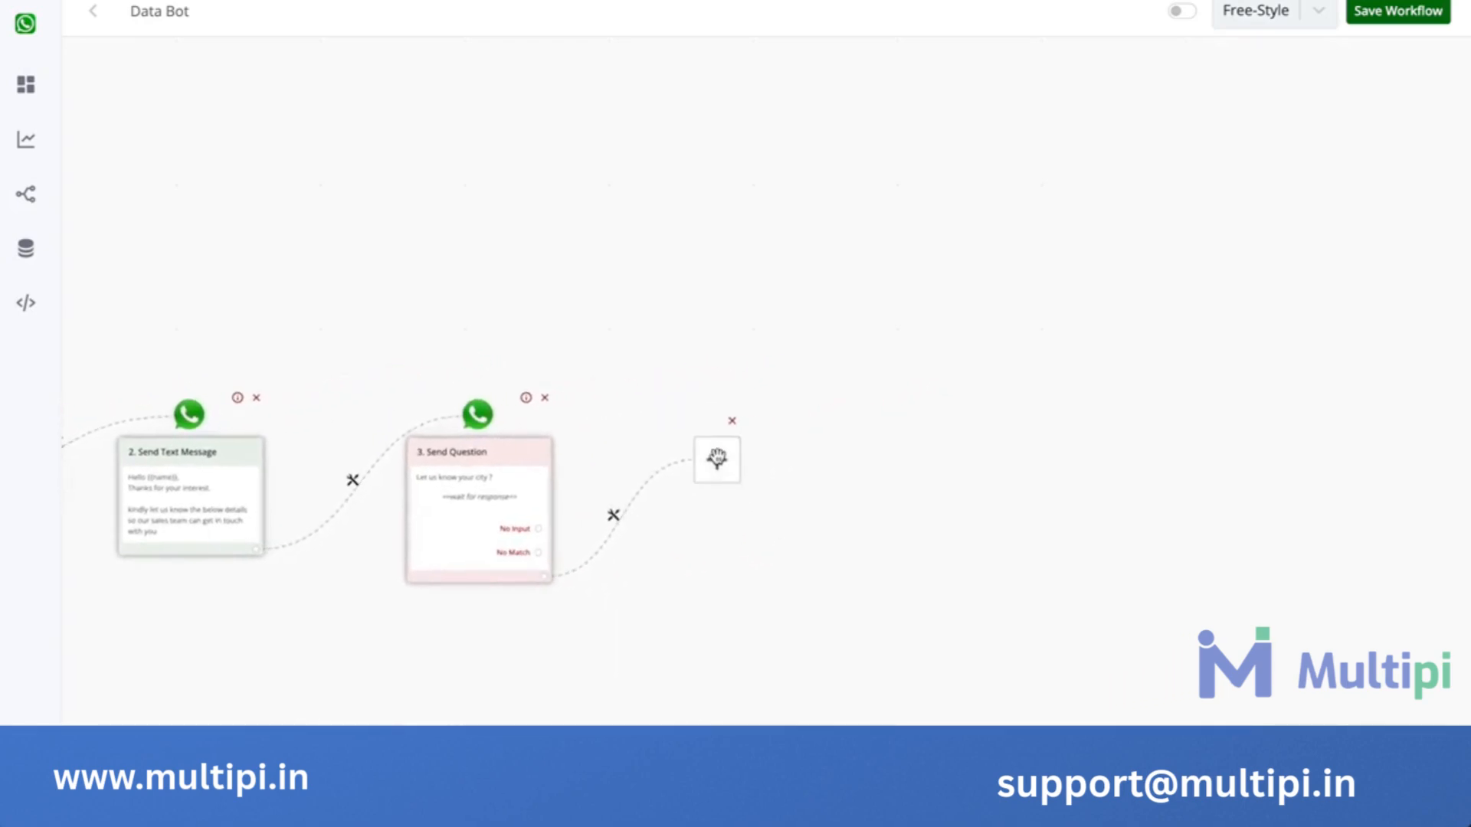
{"action": "left_click", "coordinate": [717, 459]}
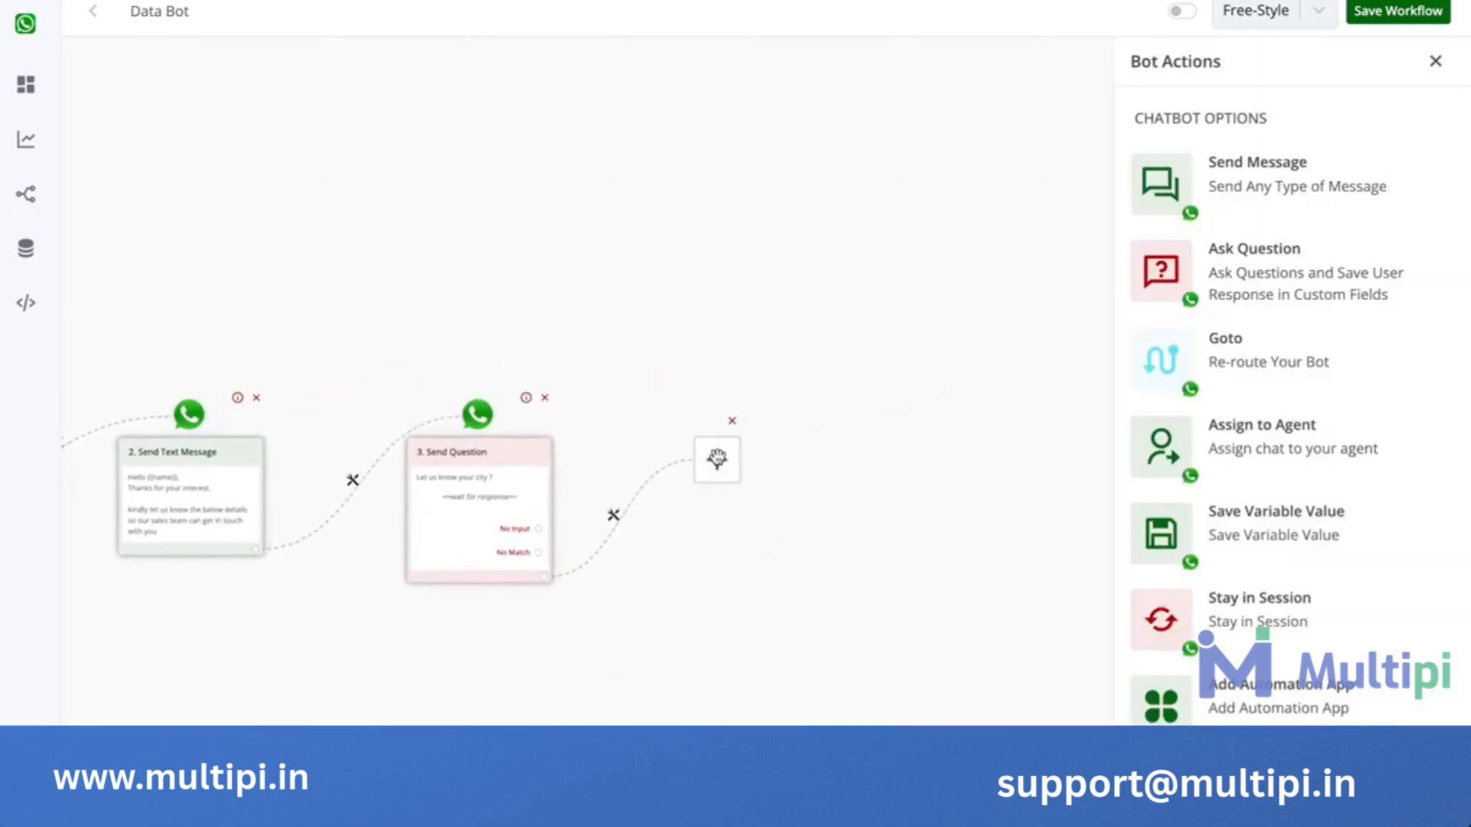
{"action": "left_click", "coordinate": [1276, 268]}
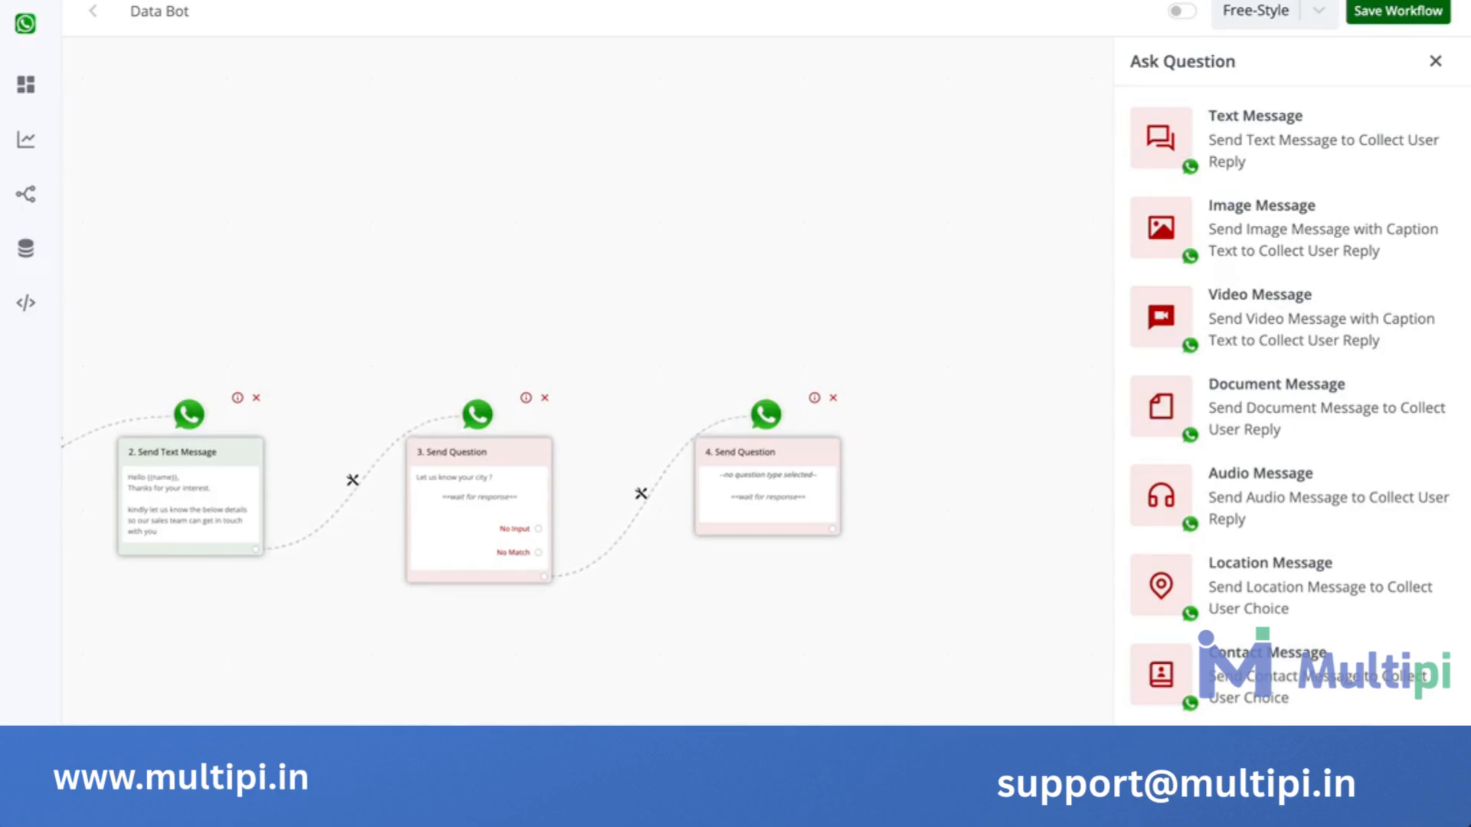
{"action": "left_click", "coordinate": [1269, 758]}
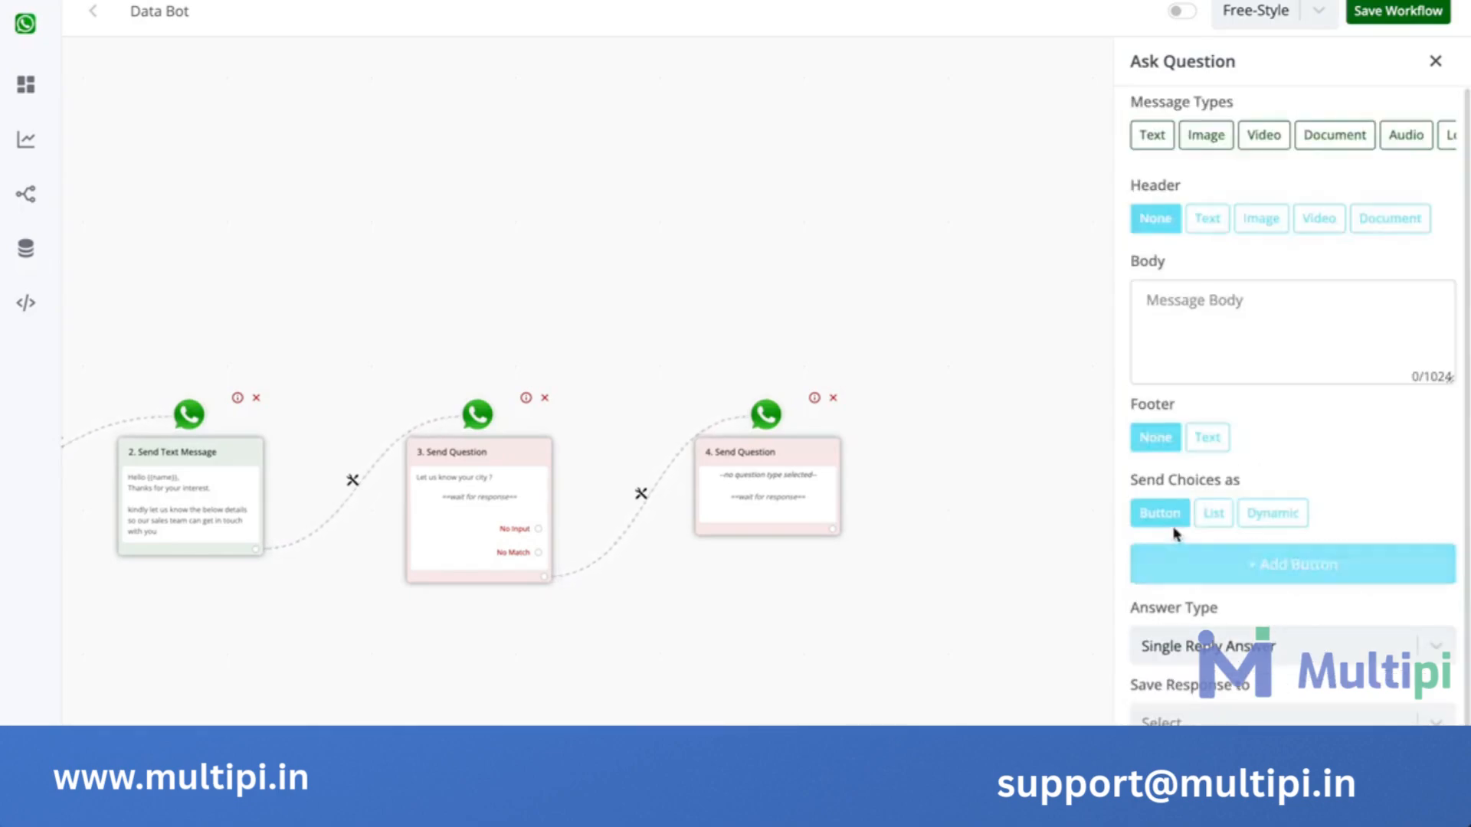
Enter "Are your a Retailer or Wholesaler ?" as the body of the new question.
{"action": "left_click", "coordinate": [1231, 335]}
{"action": "type", "text": "Are your"}
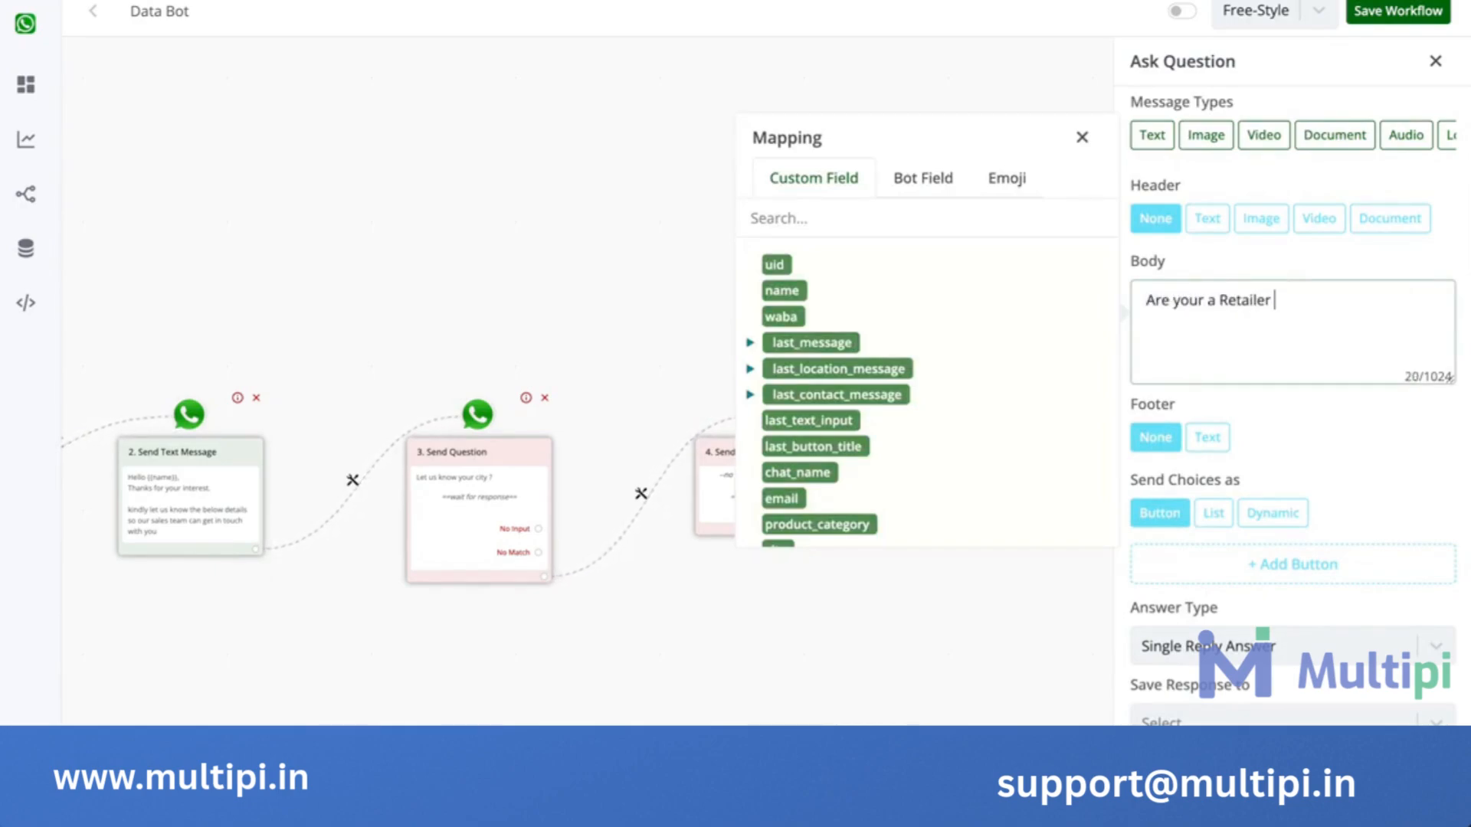
{"action": "type", "text": "a Retailer or Wholesaler"}
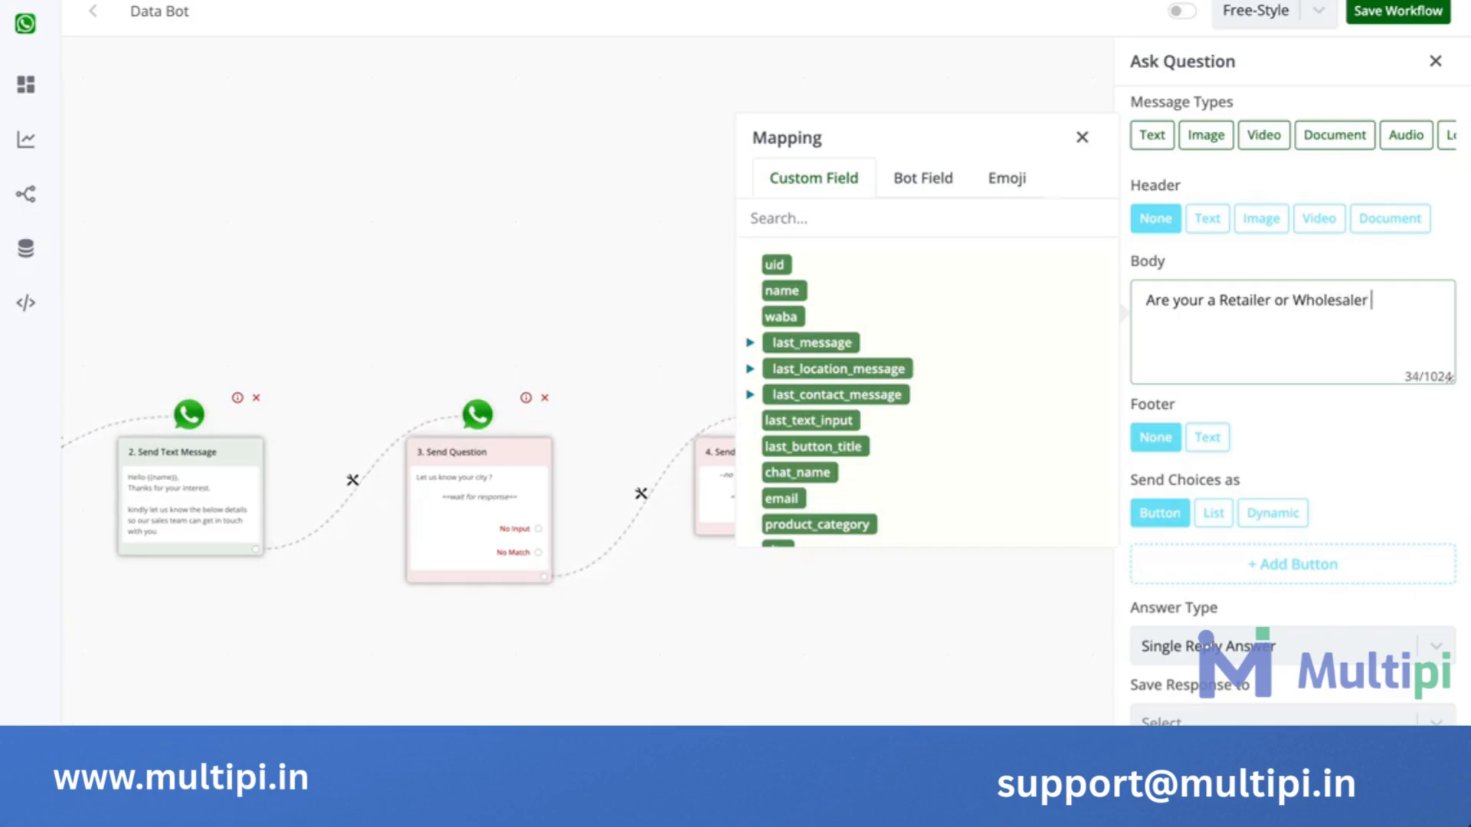
Add two answer buttons to the question and label them "Retailer" and "Wholesaler".
{"action": "left_click", "coordinate": [1238, 565]}
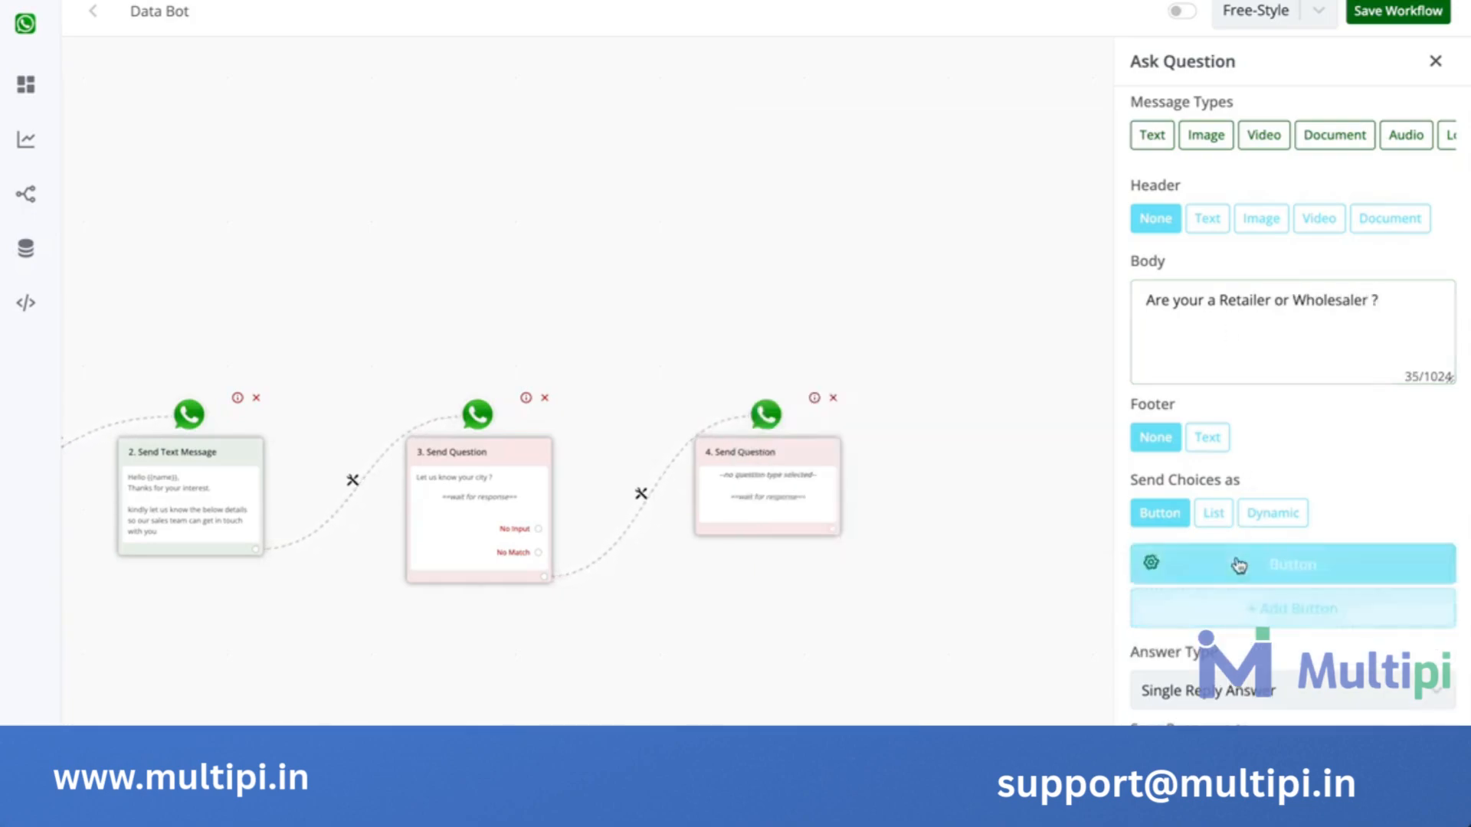
{"action": "left_click", "coordinate": [1238, 607]}
{"action": "left_click", "coordinate": [1281, 570]}
{"action": "double_click", "coordinate": [958, 575]}
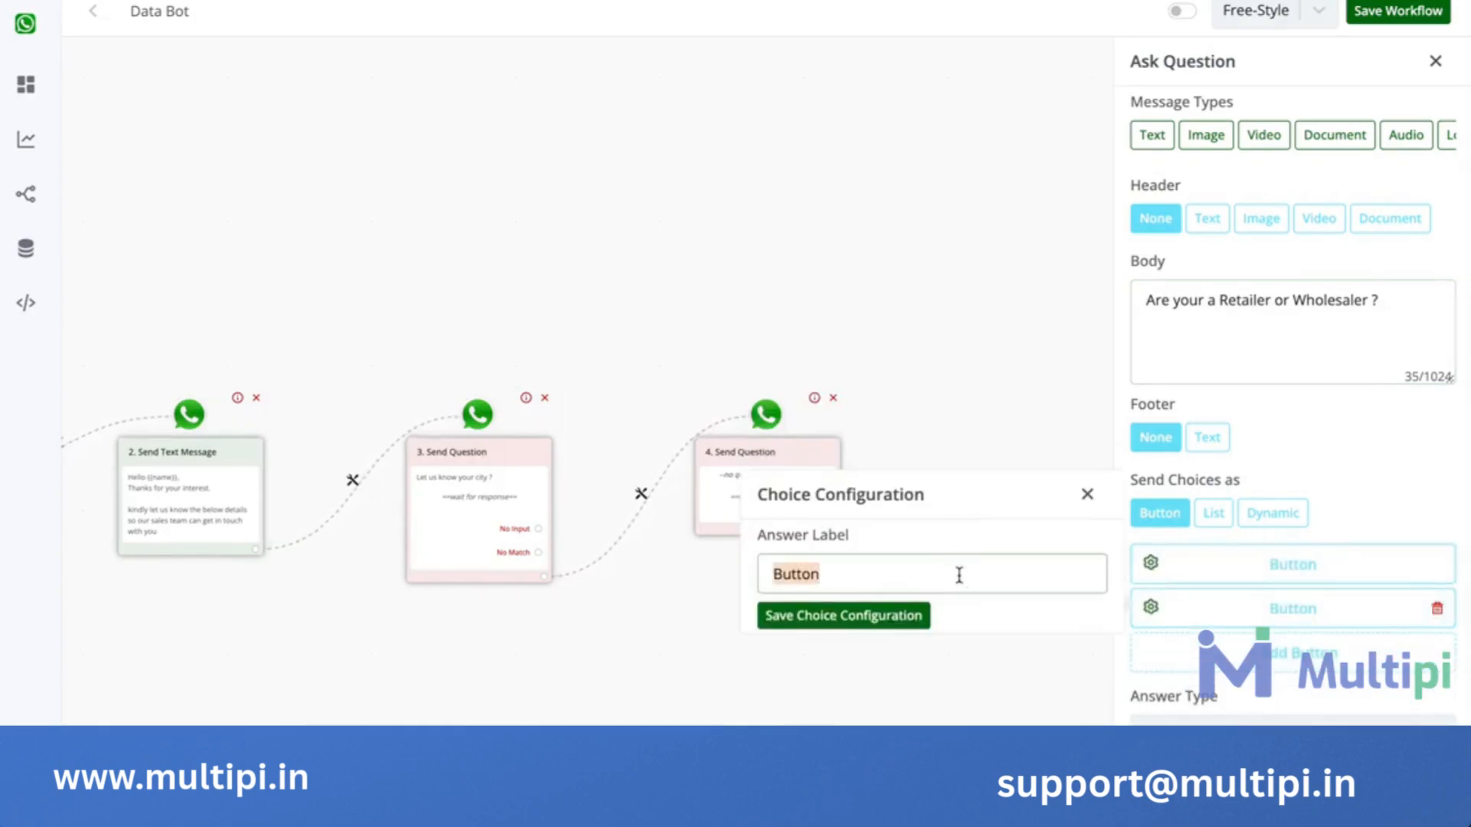
{"action": "type", "text": "Retailer"}
{"action": "left_click", "coordinate": [891, 619]}
{"action": "left_click", "coordinate": [1200, 610]}
{"action": "double_click", "coordinate": [922, 605]}
{"action": "type", "text": "Wholesaler"}
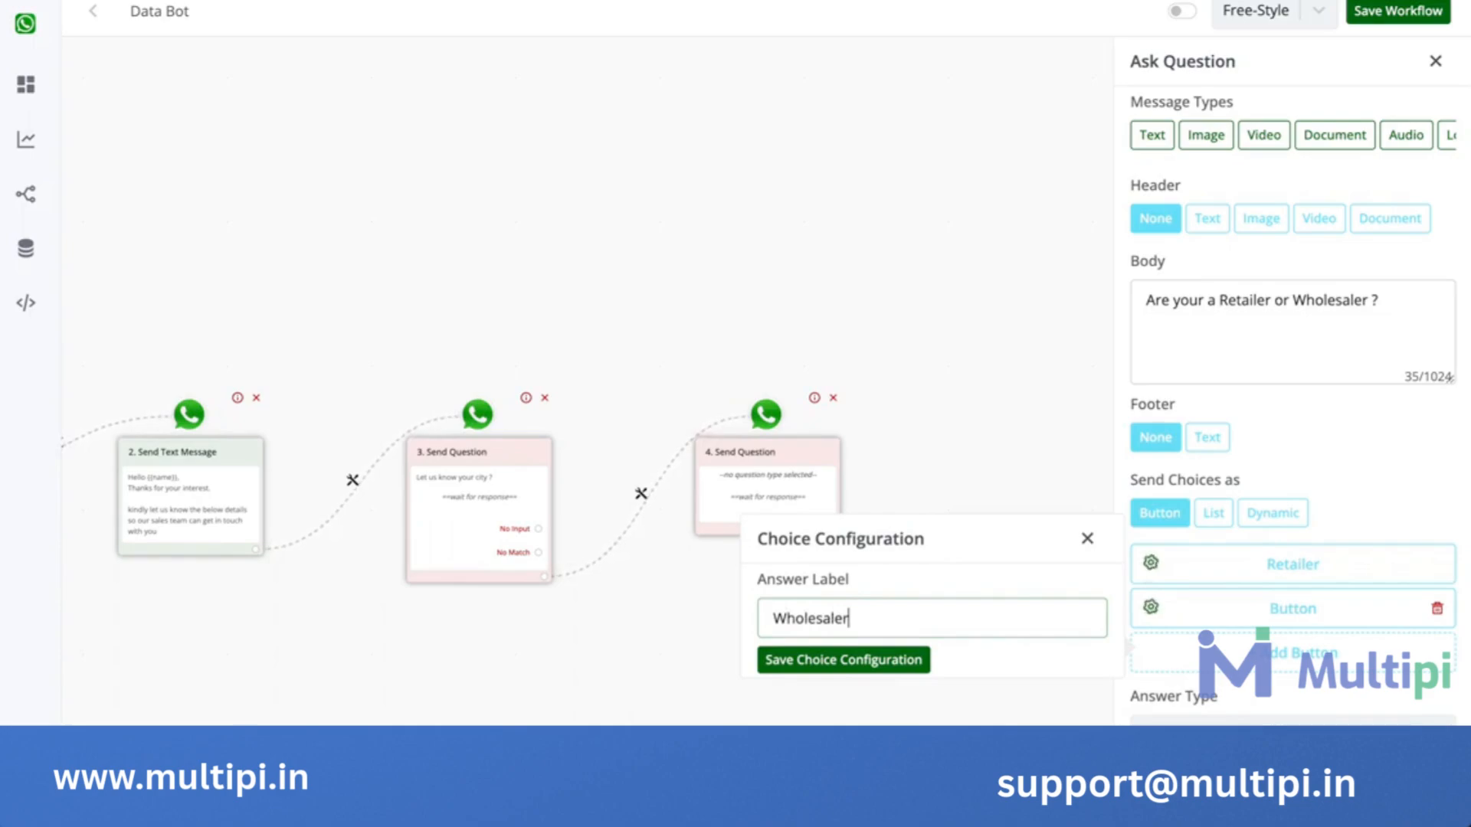
{"action": "left_click", "coordinate": [814, 664]}
Save the response to the category field, save the question and move its node slightly higher on the canvas.
{"action": "scroll", "coordinate": [1297, 696], "scroll_direction": "down", "scroll_amount": 3}
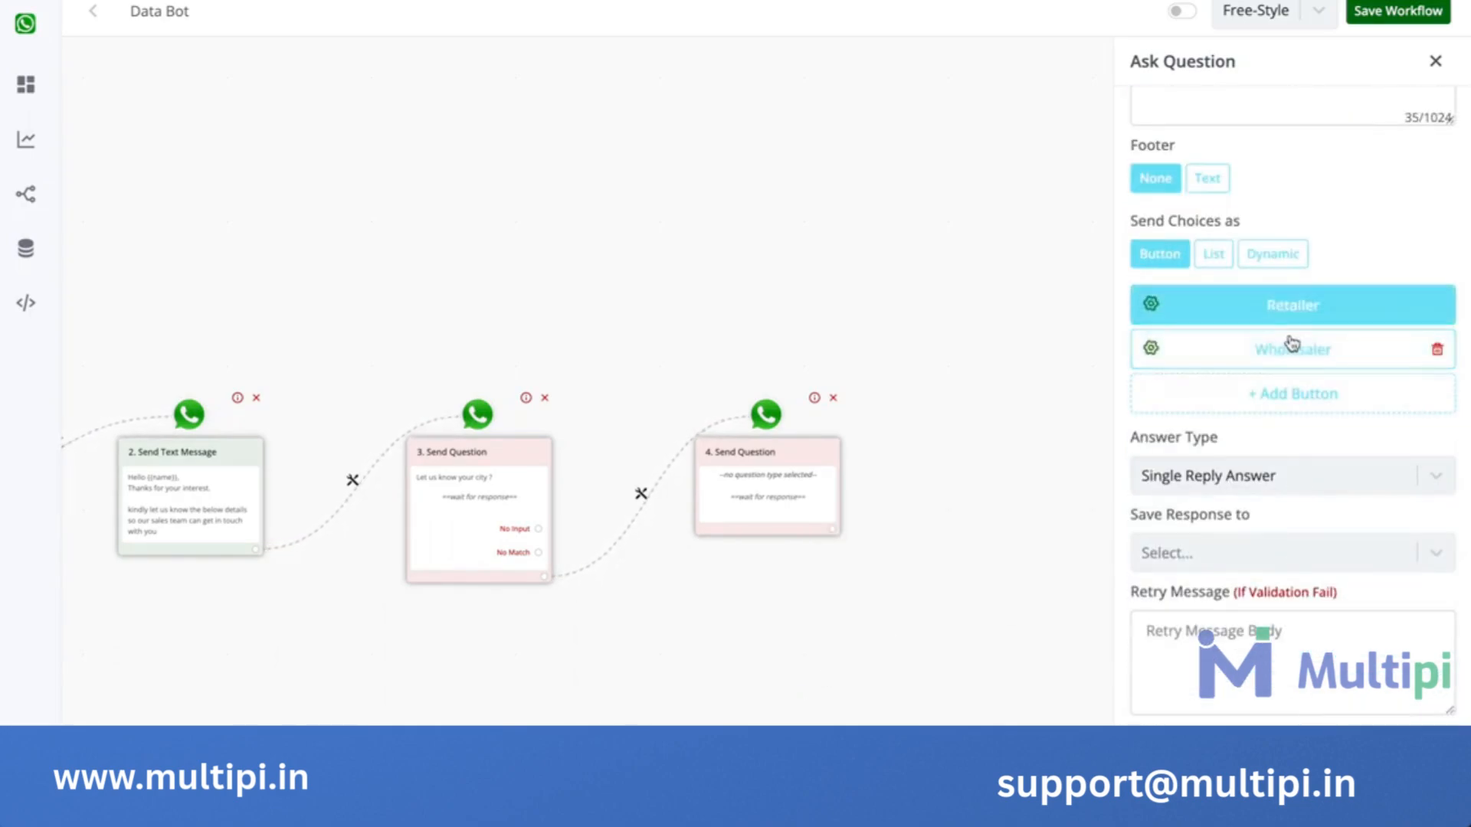
{"action": "left_click", "coordinate": [1244, 557]}
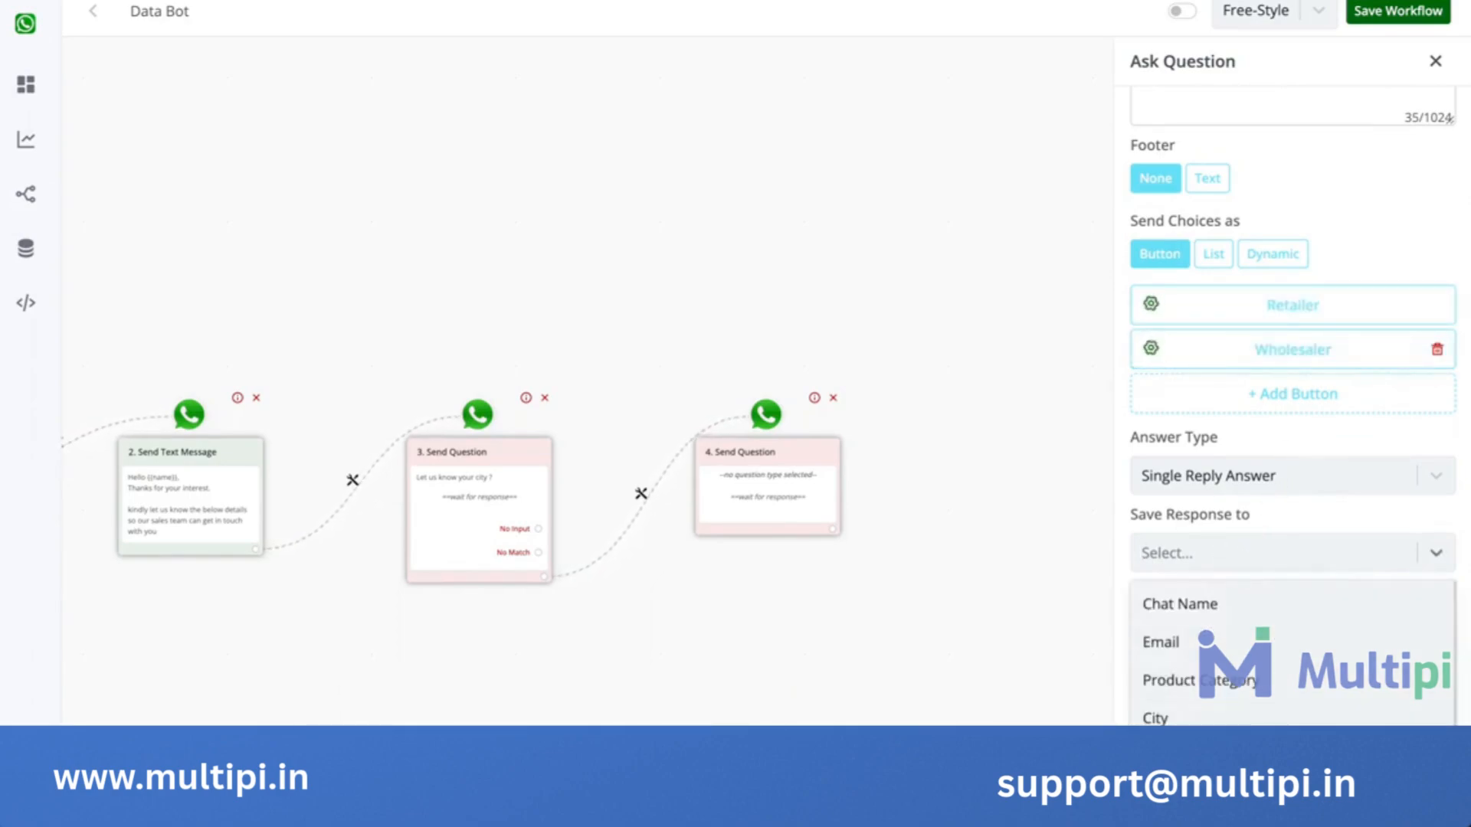
{"action": "scroll", "coordinate": [1211, 716], "scroll_direction": "down", "scroll_amount": 3}
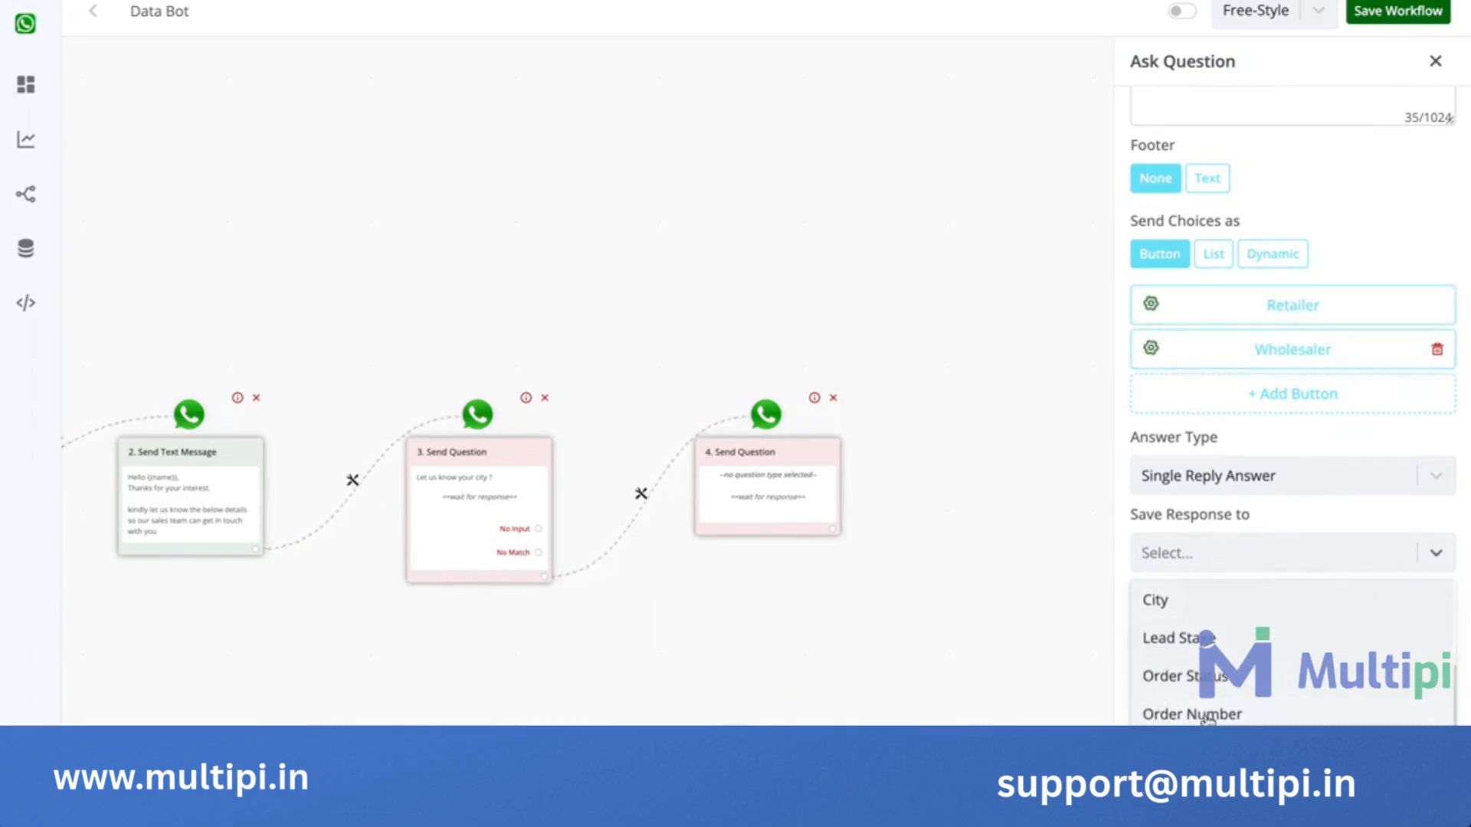
{"action": "left_click", "coordinate": [1195, 754]}
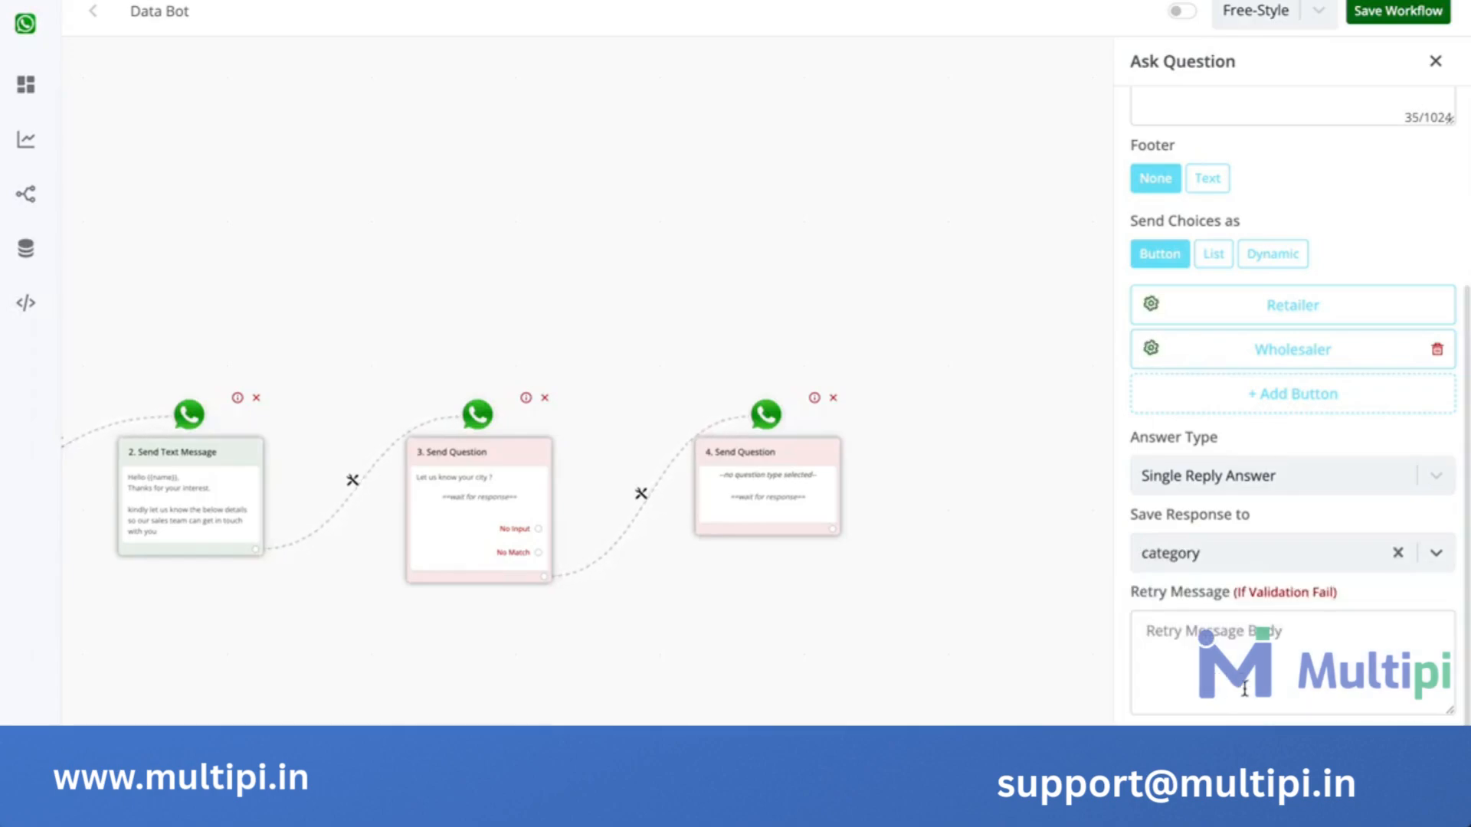
{"action": "left_click", "coordinate": [1228, 634]}
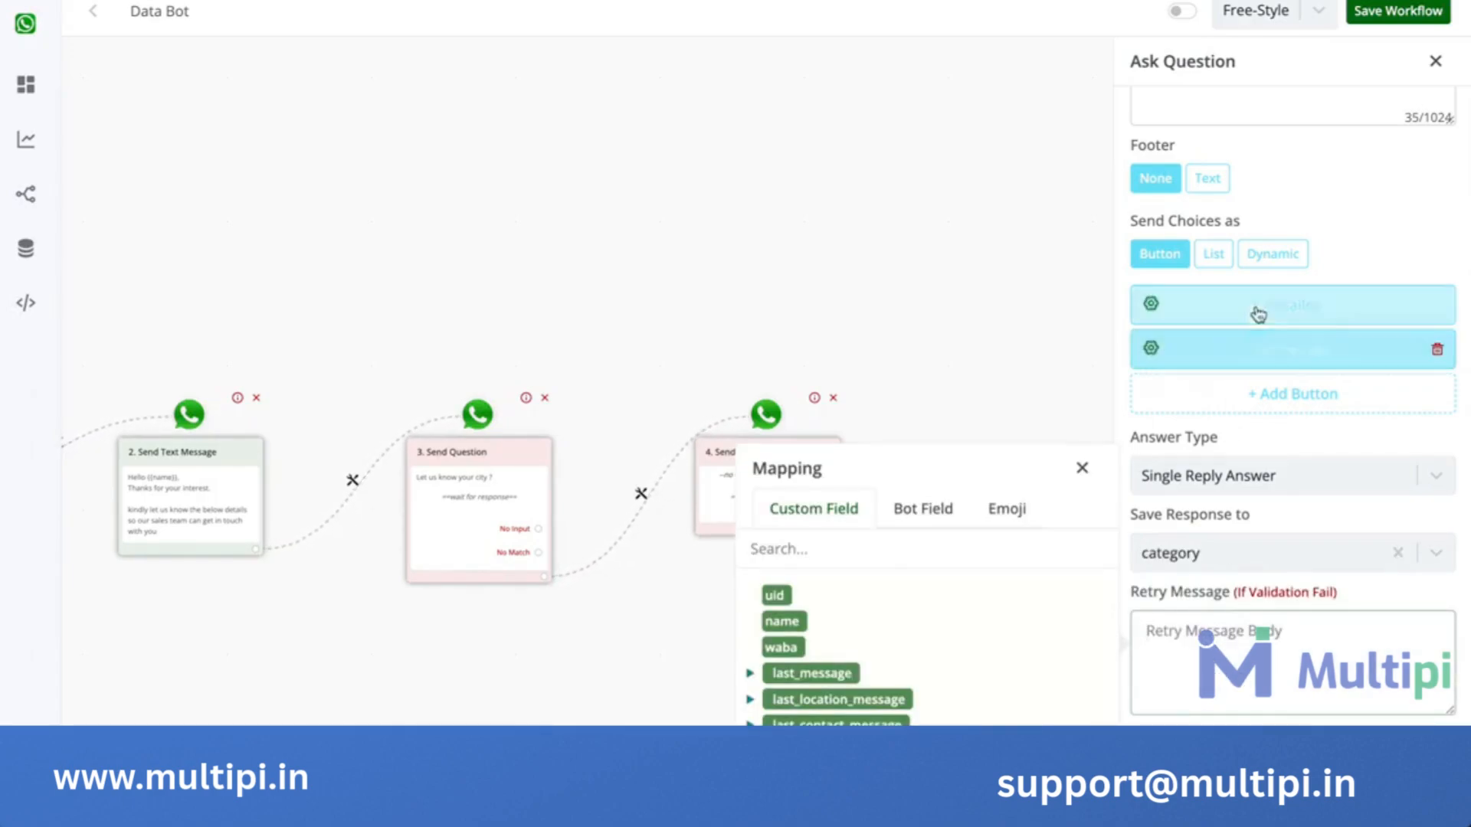
{"action": "left_click", "coordinate": [1081, 468]}
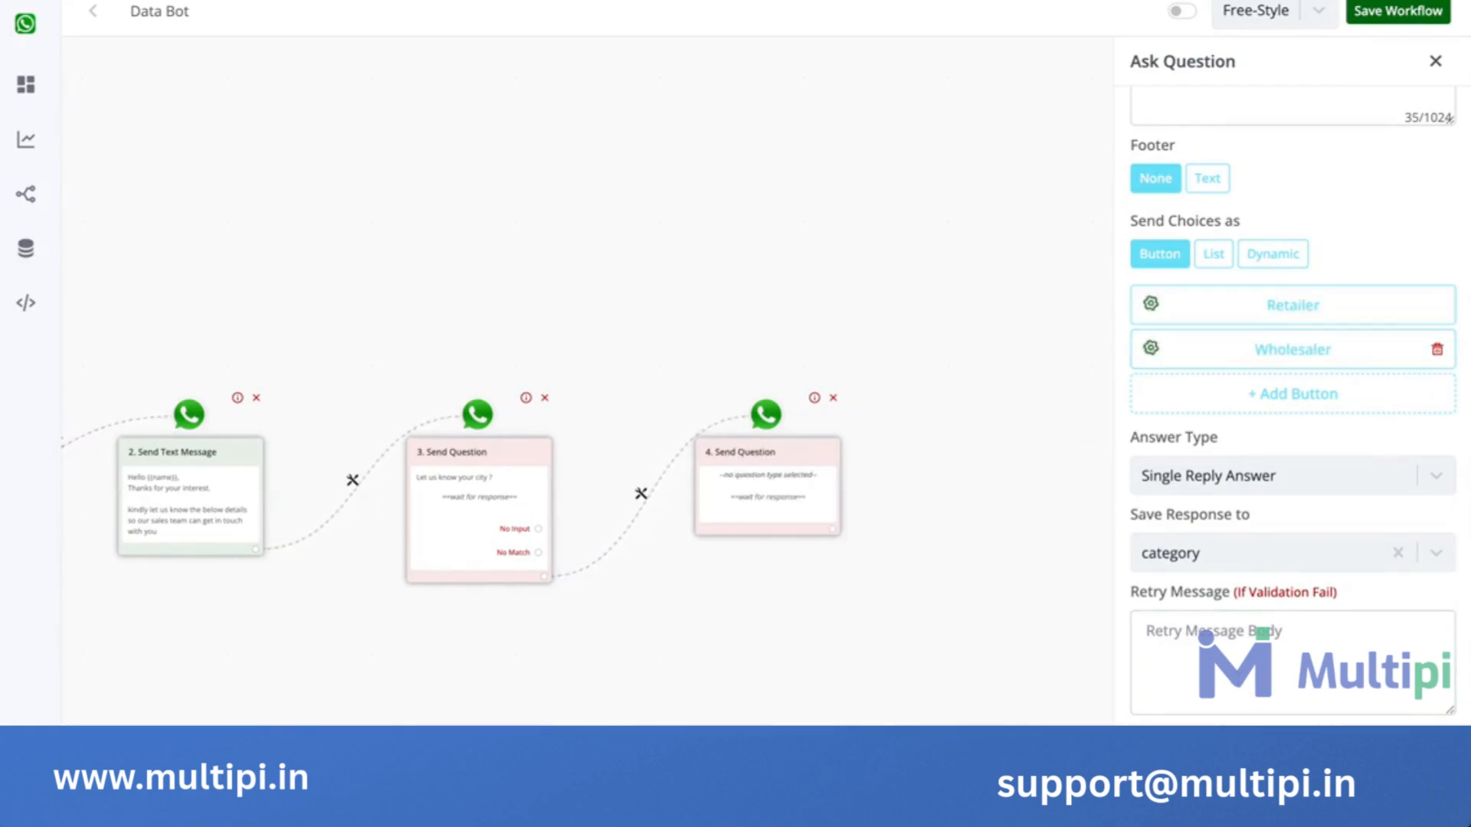
{"action": "left_click", "coordinate": [841, 601]}
{"action": "left_click_drag", "start_coordinate": [808, 501], "coordinate": [810, 427]}
{"action": "scroll", "coordinate": [830, 526], "scroll_direction": "up", "scroll_amount": 5}
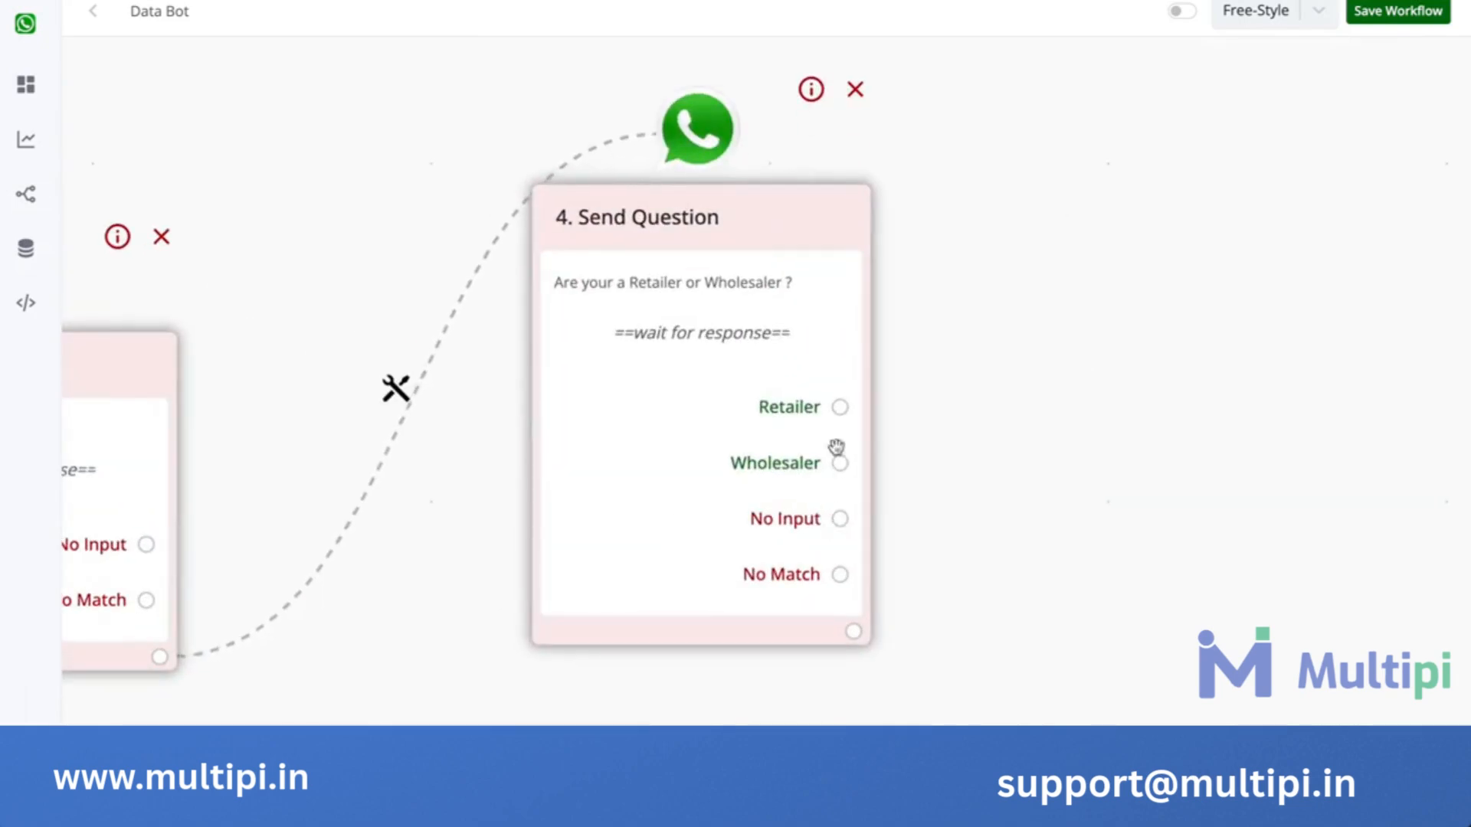
{"action": "left_click", "coordinate": [841, 406]}
{"action": "scroll", "coordinate": [841, 410], "scroll_direction": "down", "scroll_amount": 5}
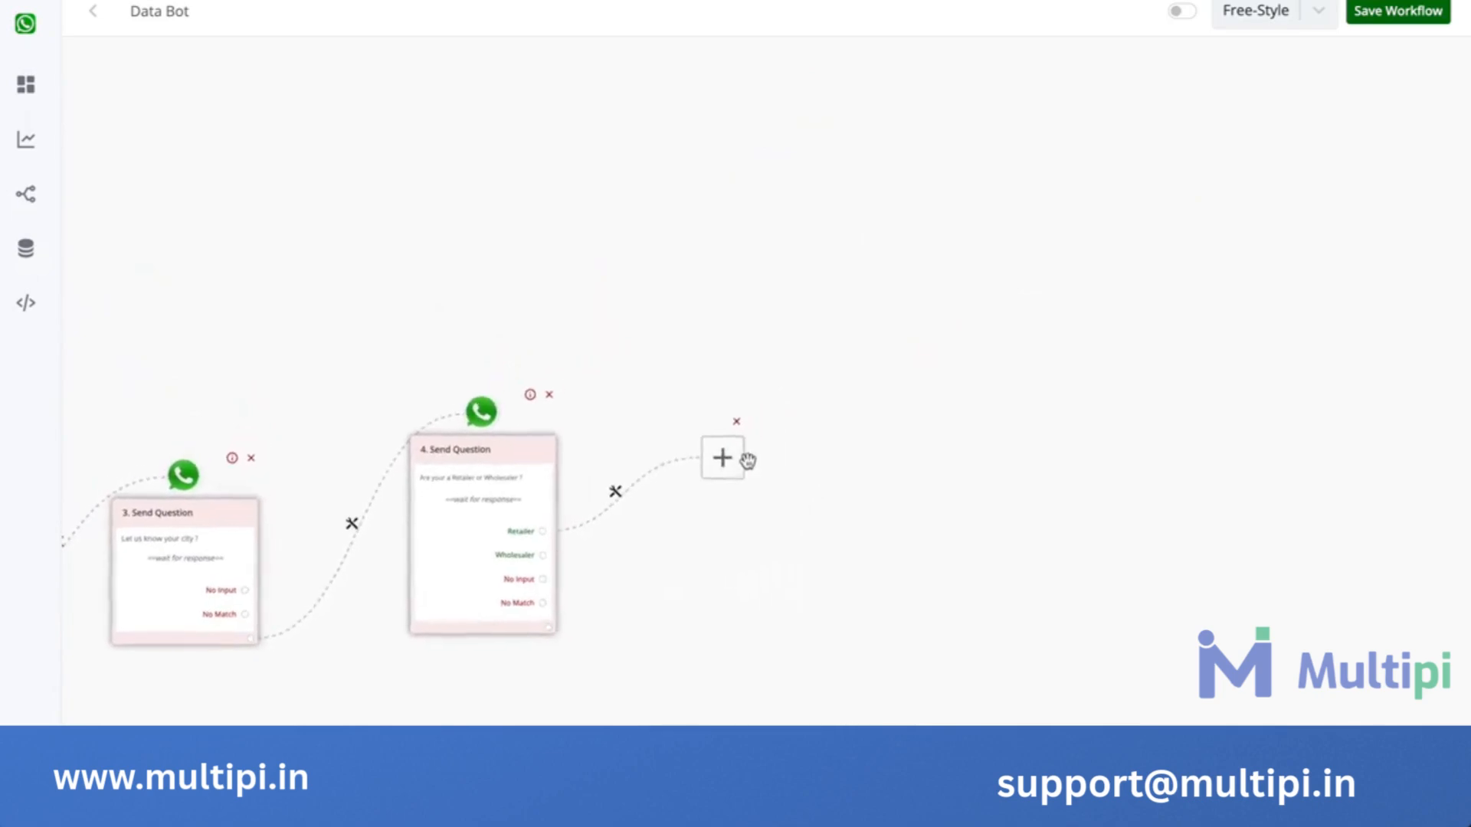
{"action": "left_click", "coordinate": [720, 458]}
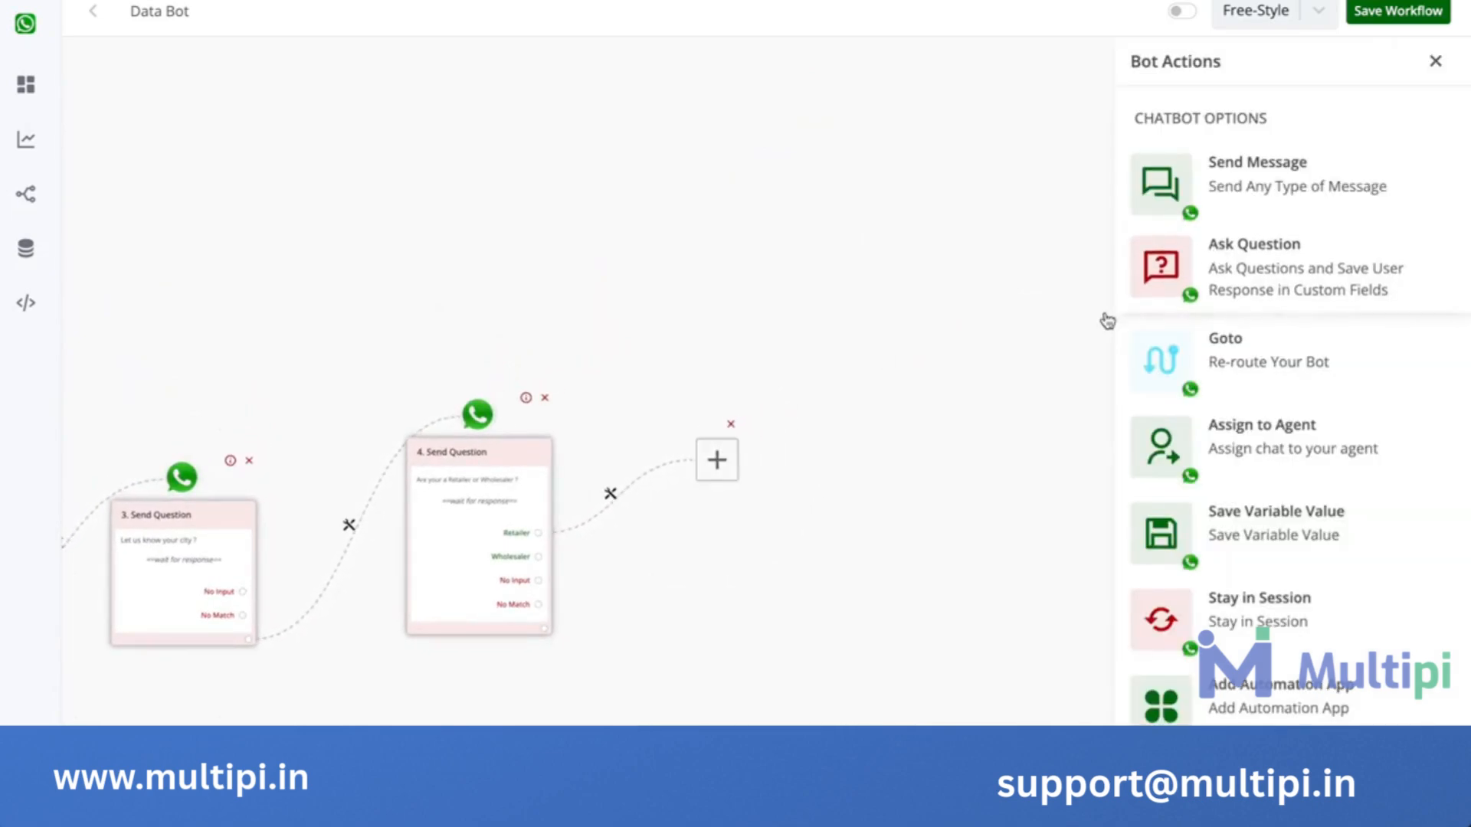
{"action": "left_click", "coordinate": [733, 421]}
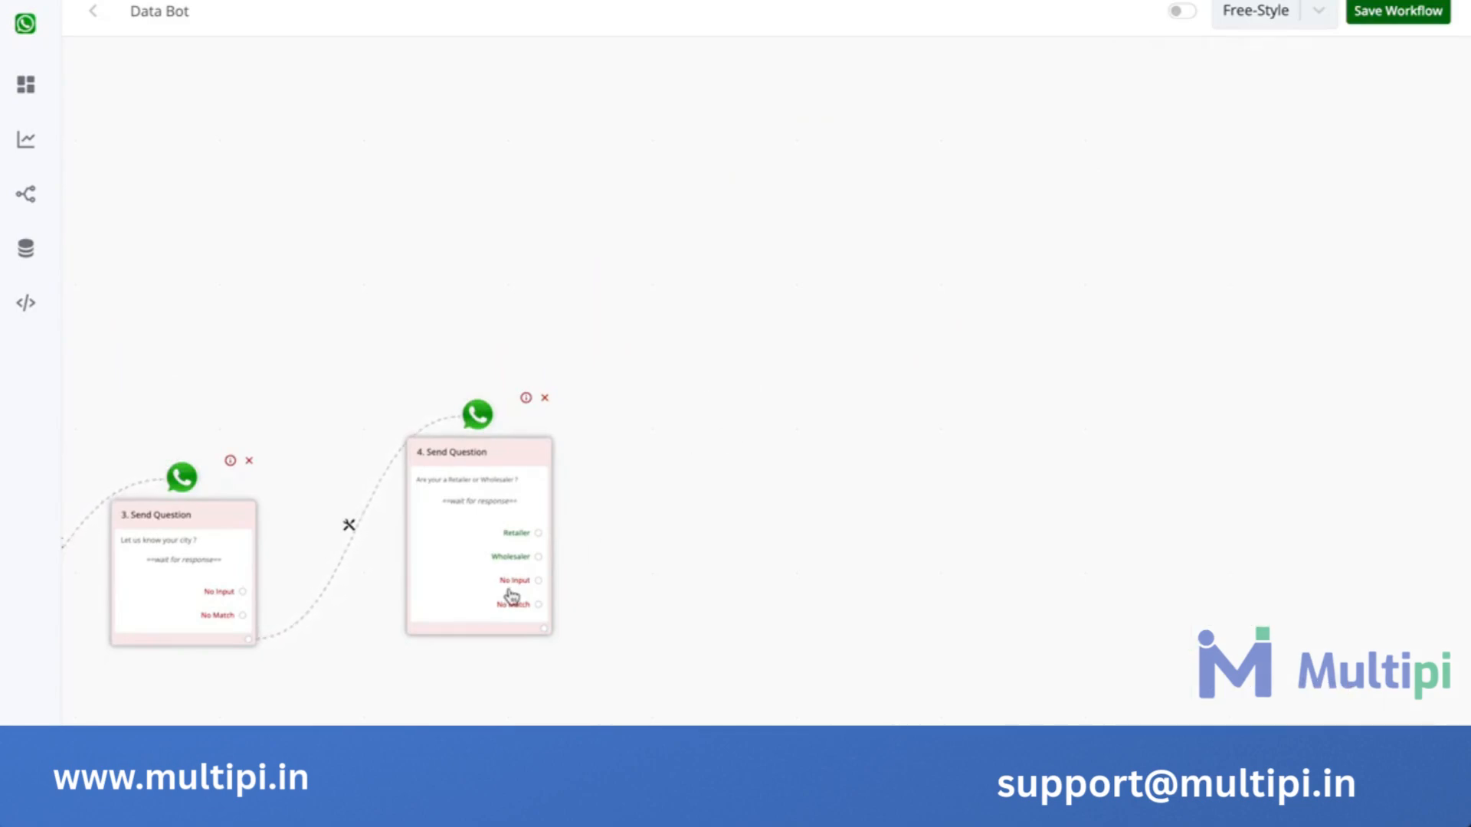
{"action": "scroll", "coordinate": [510, 596], "scroll_direction": "up", "scroll_amount": 3}
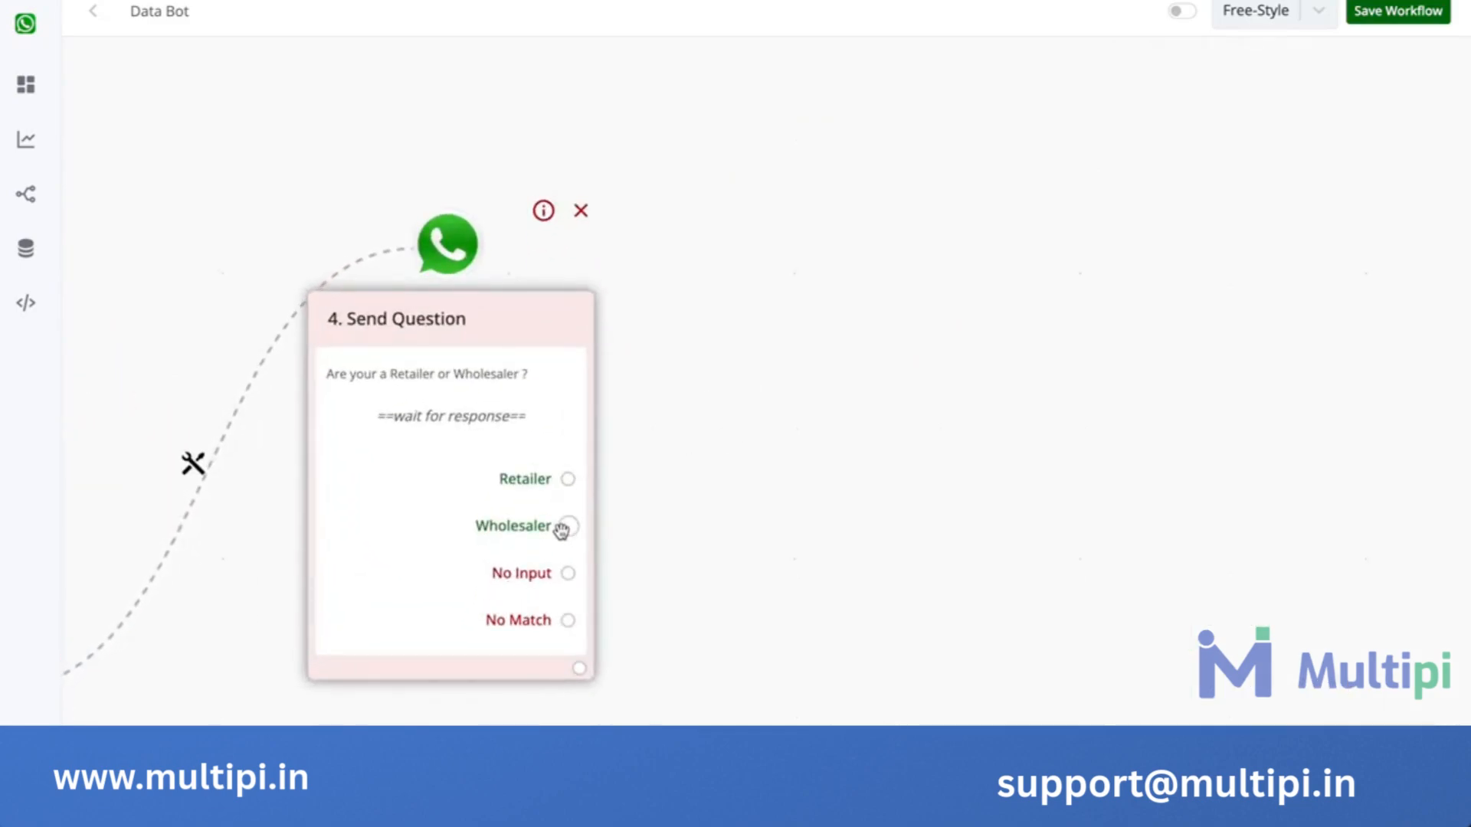
{"action": "left_click", "coordinate": [582, 672]}
{"action": "scroll", "coordinate": [578, 643], "scroll_direction": "down", "scroll_amount": 3}
{"action": "left_click_drag", "start_coordinate": [693, 469], "coordinate": [893, 470]}
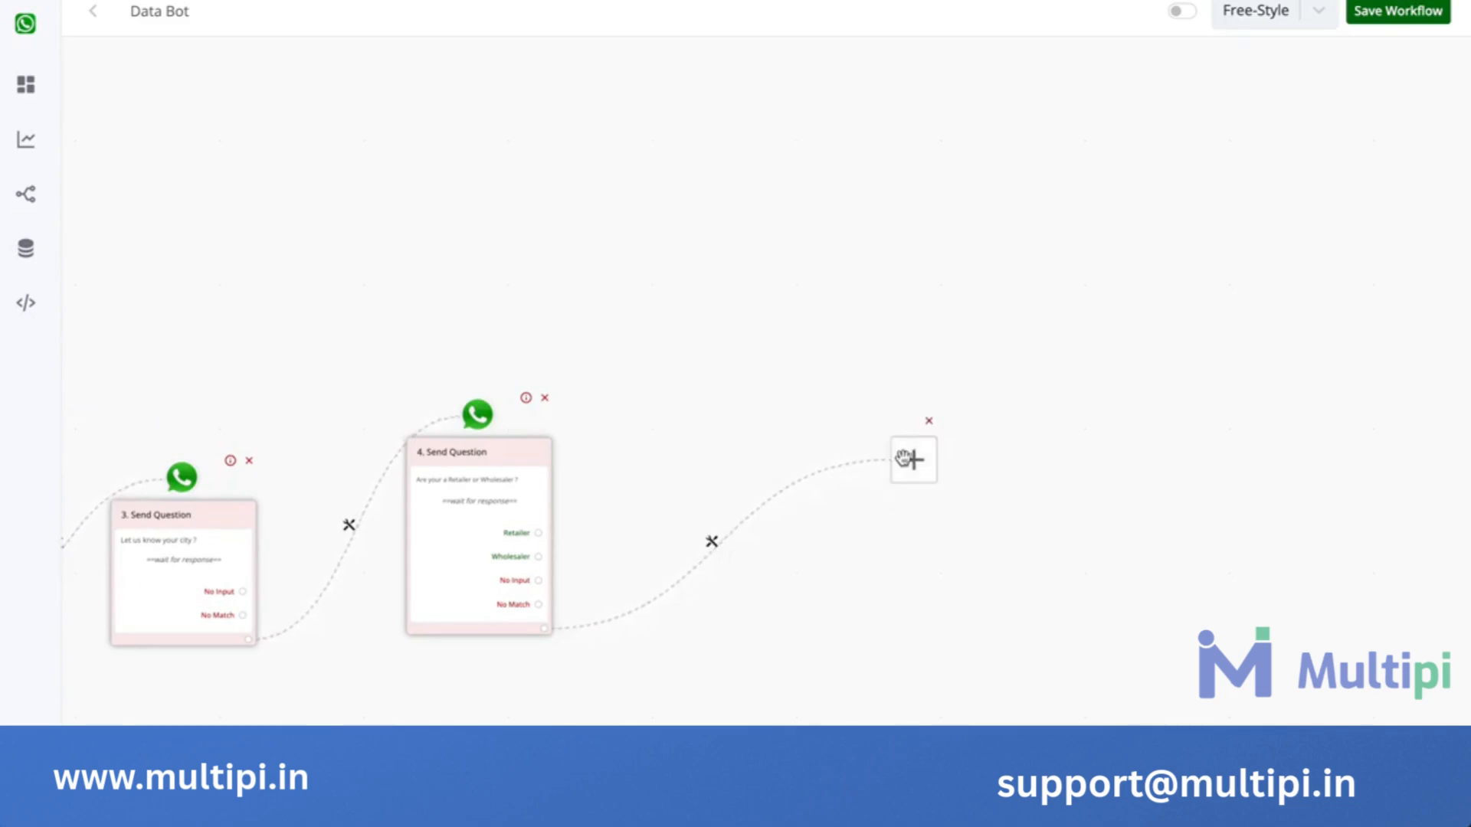
{"action": "left_click", "coordinate": [928, 425]}
Branch the Retailer and Wholesaler answers into two separate new action placeholders, one above the other.
{"action": "scroll", "coordinate": [512, 591], "scroll_direction": "up", "scroll_amount": 5}
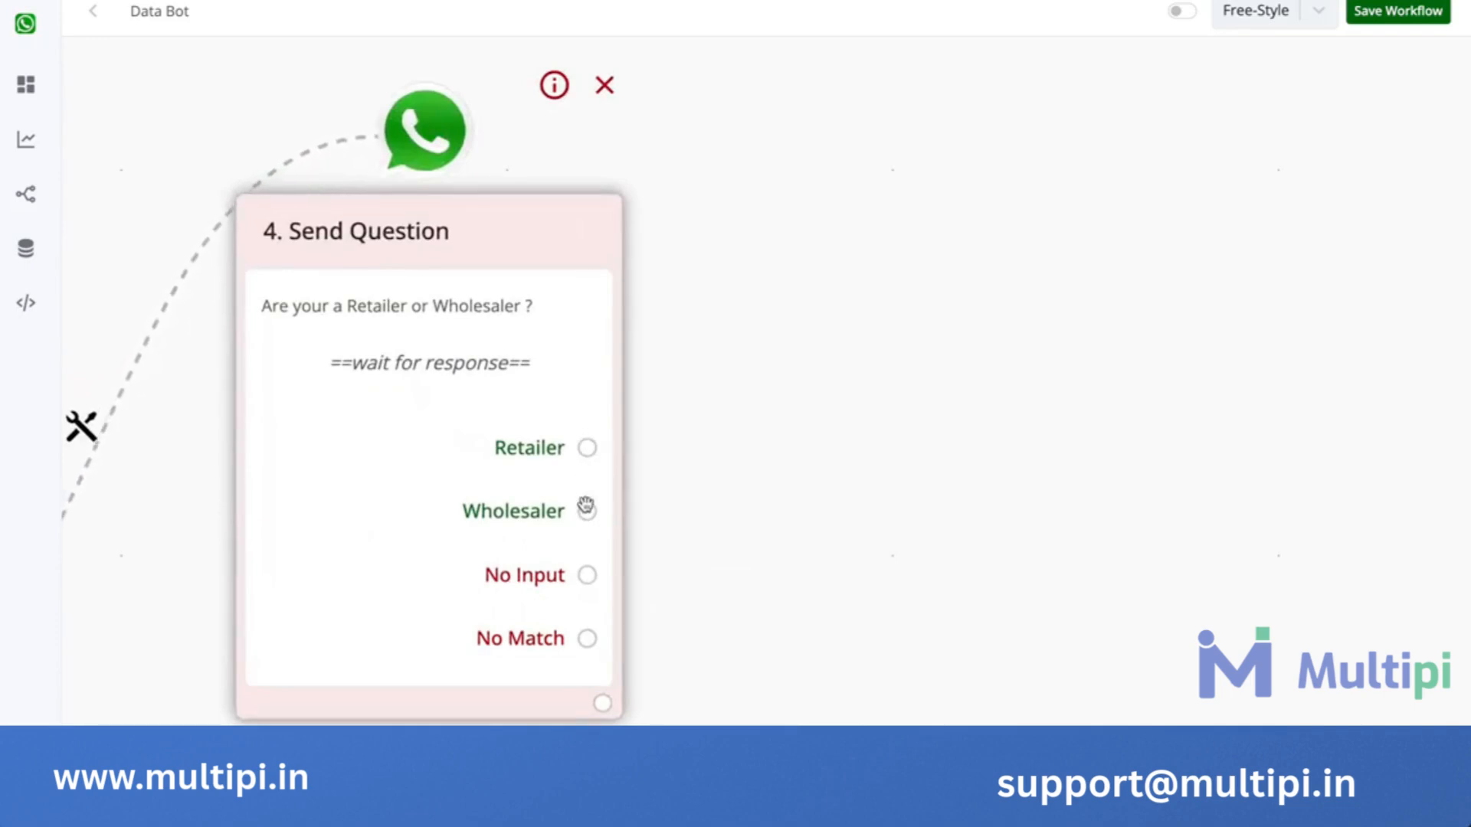
{"action": "left_click", "coordinate": [588, 443]}
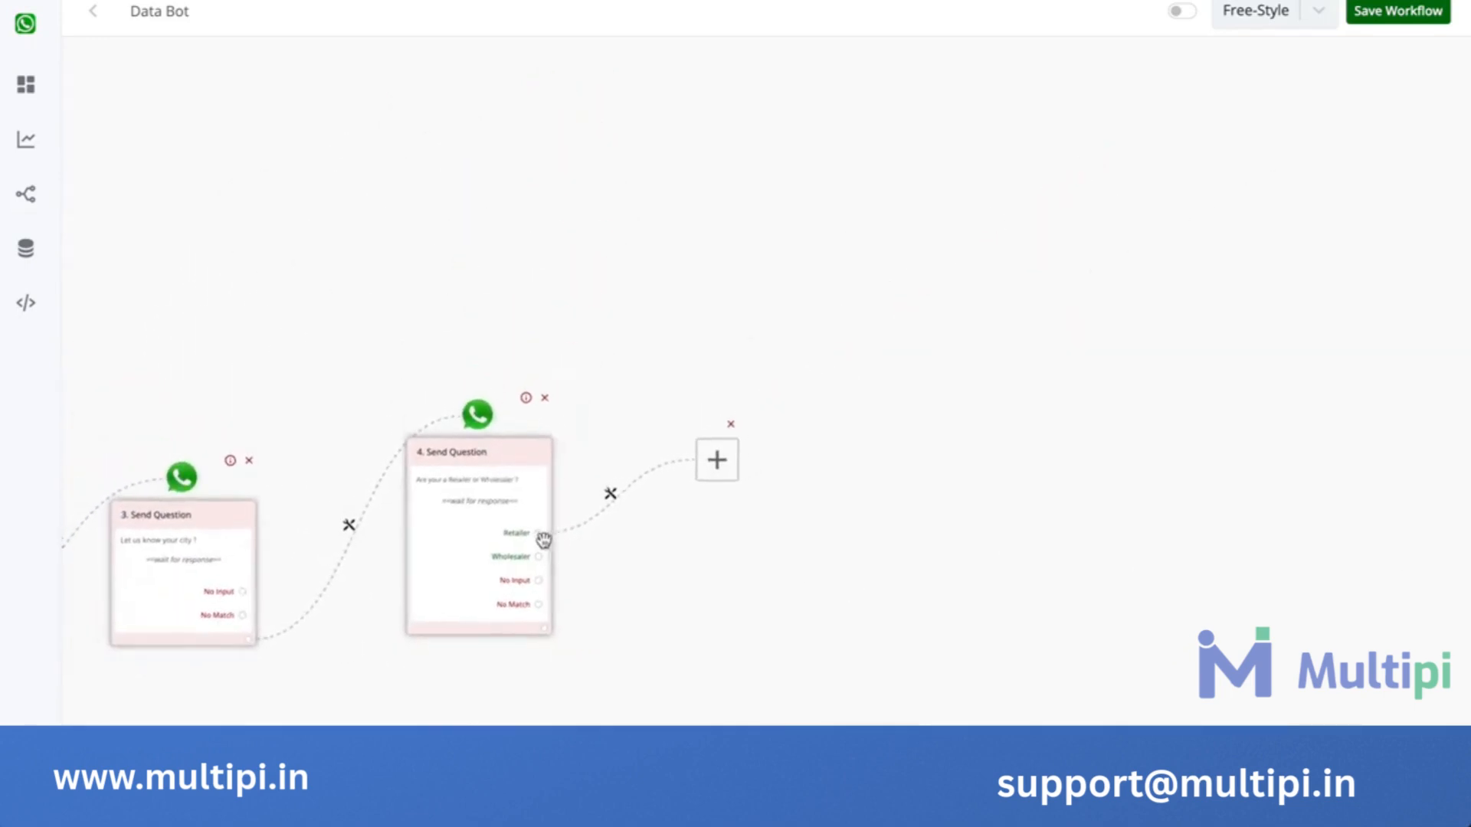
{"action": "left_click_drag", "start_coordinate": [717, 465], "coordinate": [713, 629]}
Add an Ask Question action to the Retailer branch that sends its choices as a list.
{"action": "left_click", "coordinate": [712, 465]}
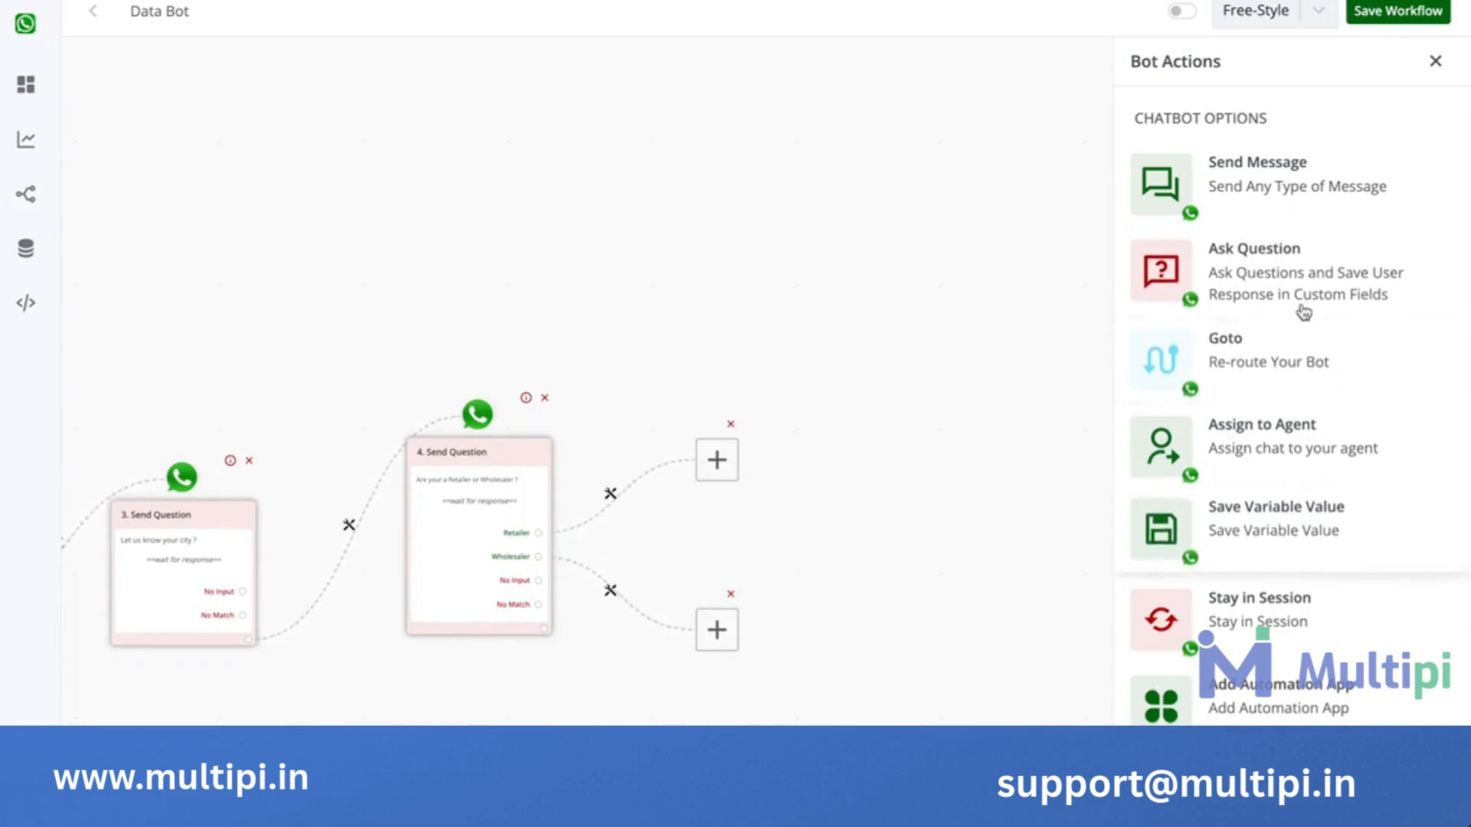
{"action": "left_click", "coordinate": [1287, 247]}
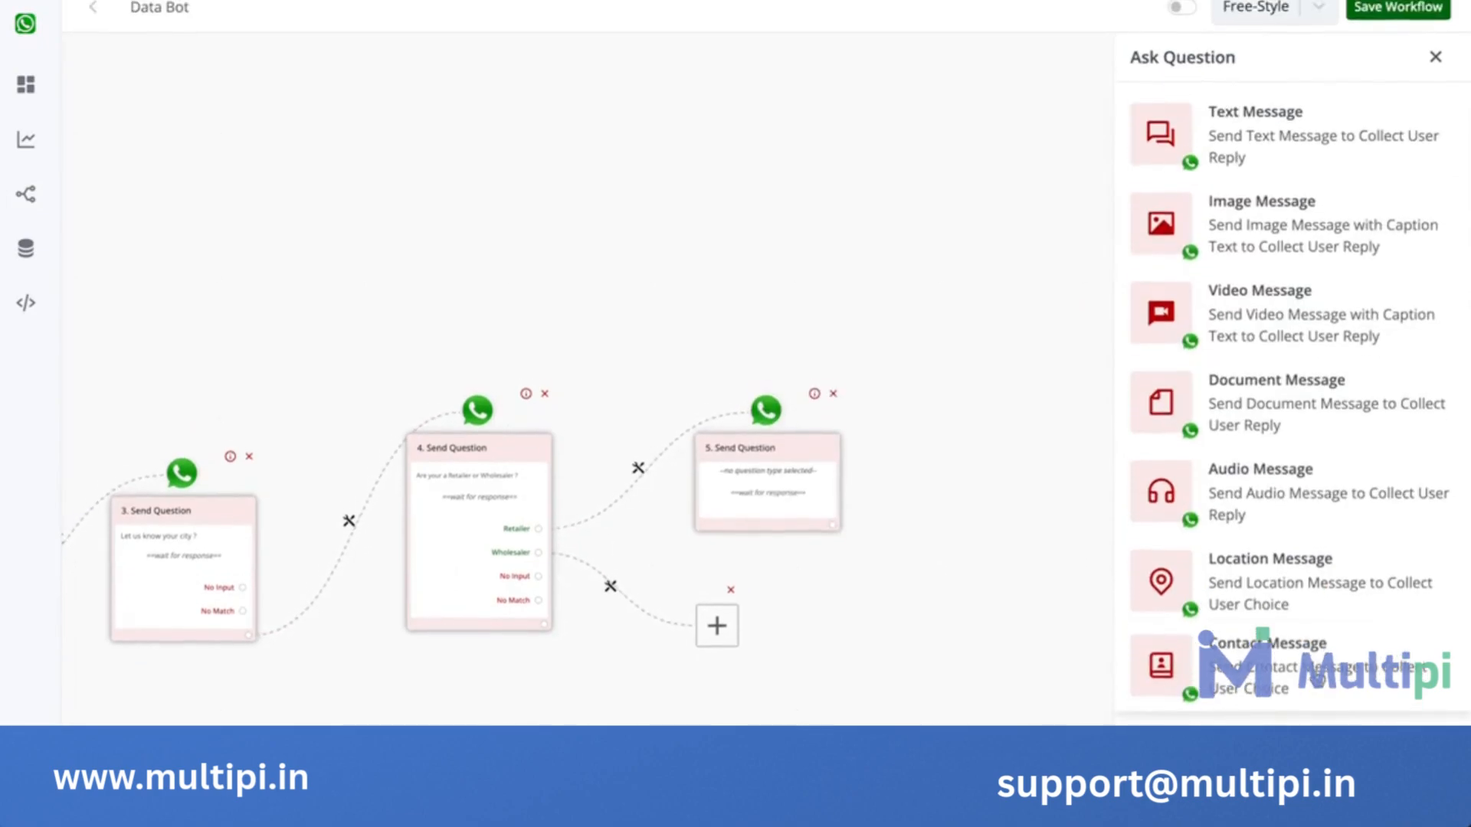
{"action": "left_click", "coordinate": [1287, 139]}
{"action": "left_click", "coordinate": [1221, 516]}
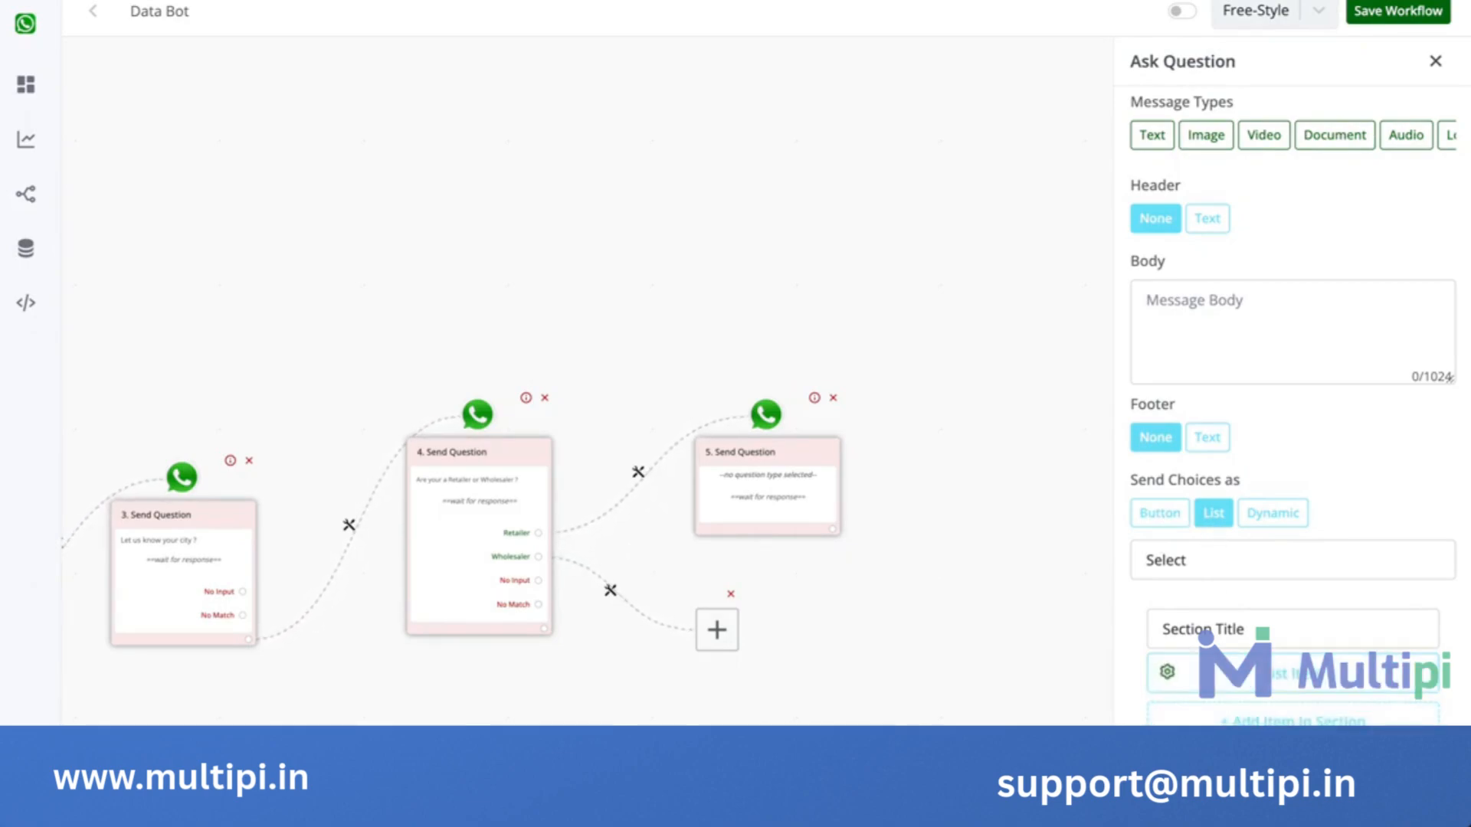
Enter "Kindly select product category you are interested in" as the body of the list question.
{"action": "left_click", "coordinate": [1238, 370]}
{"action": "type", "text": "Kindly select prd"}
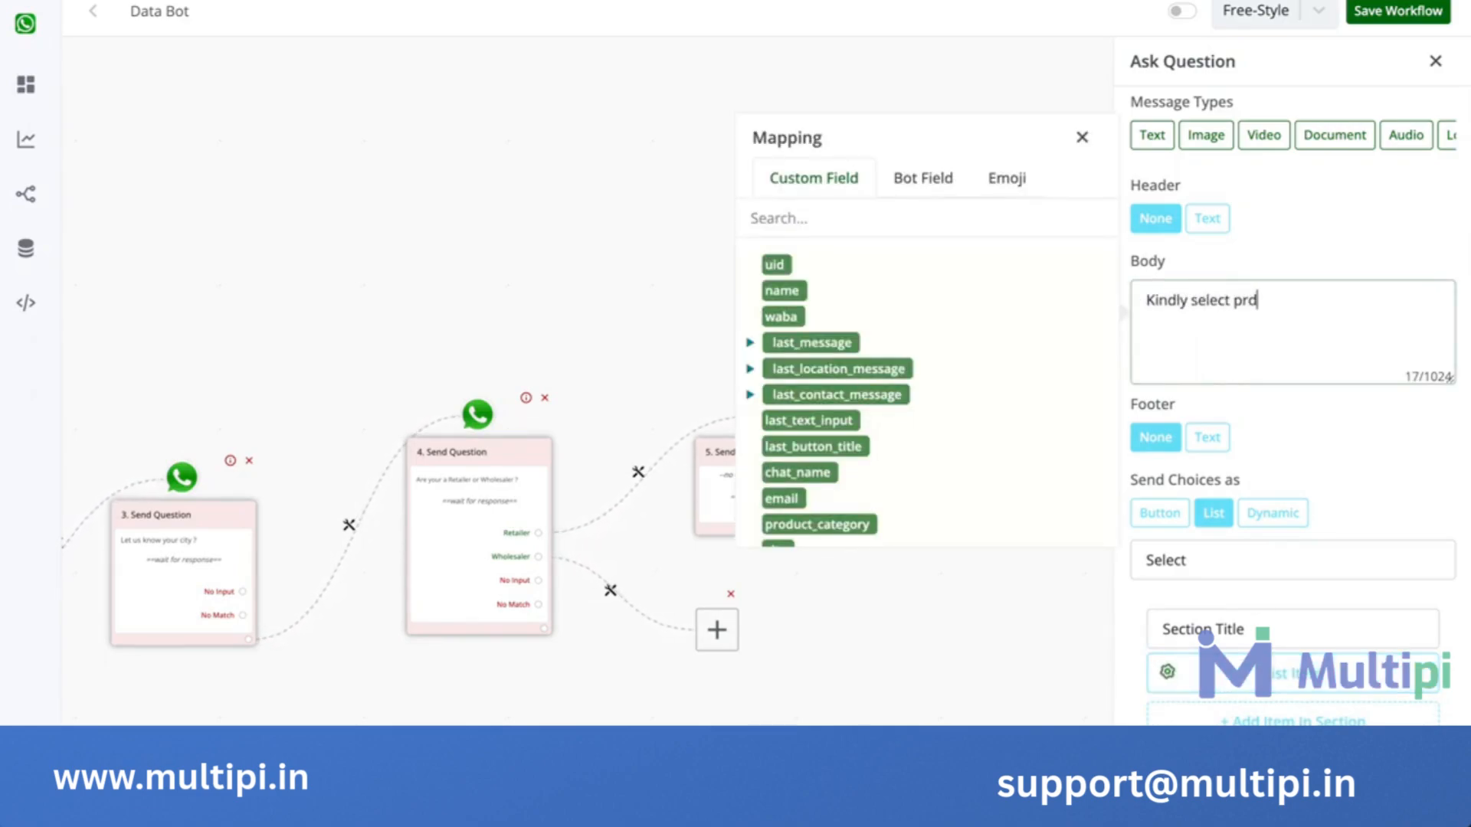
{"action": "key", "text": "BackSpace"}
{"action": "type", "text": "oduct category you are inter"}
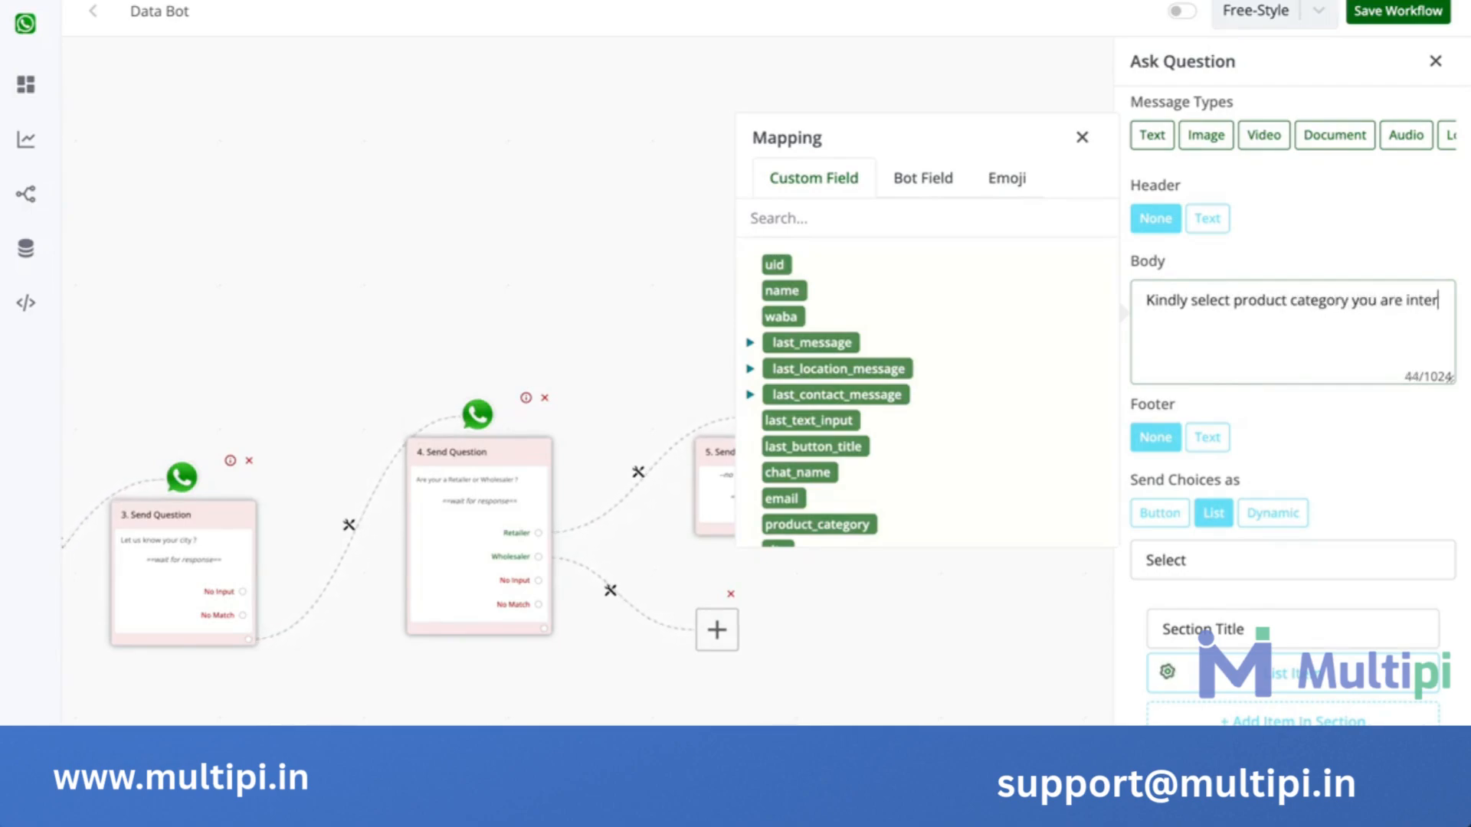
{"action": "type", "text": "ested in"}
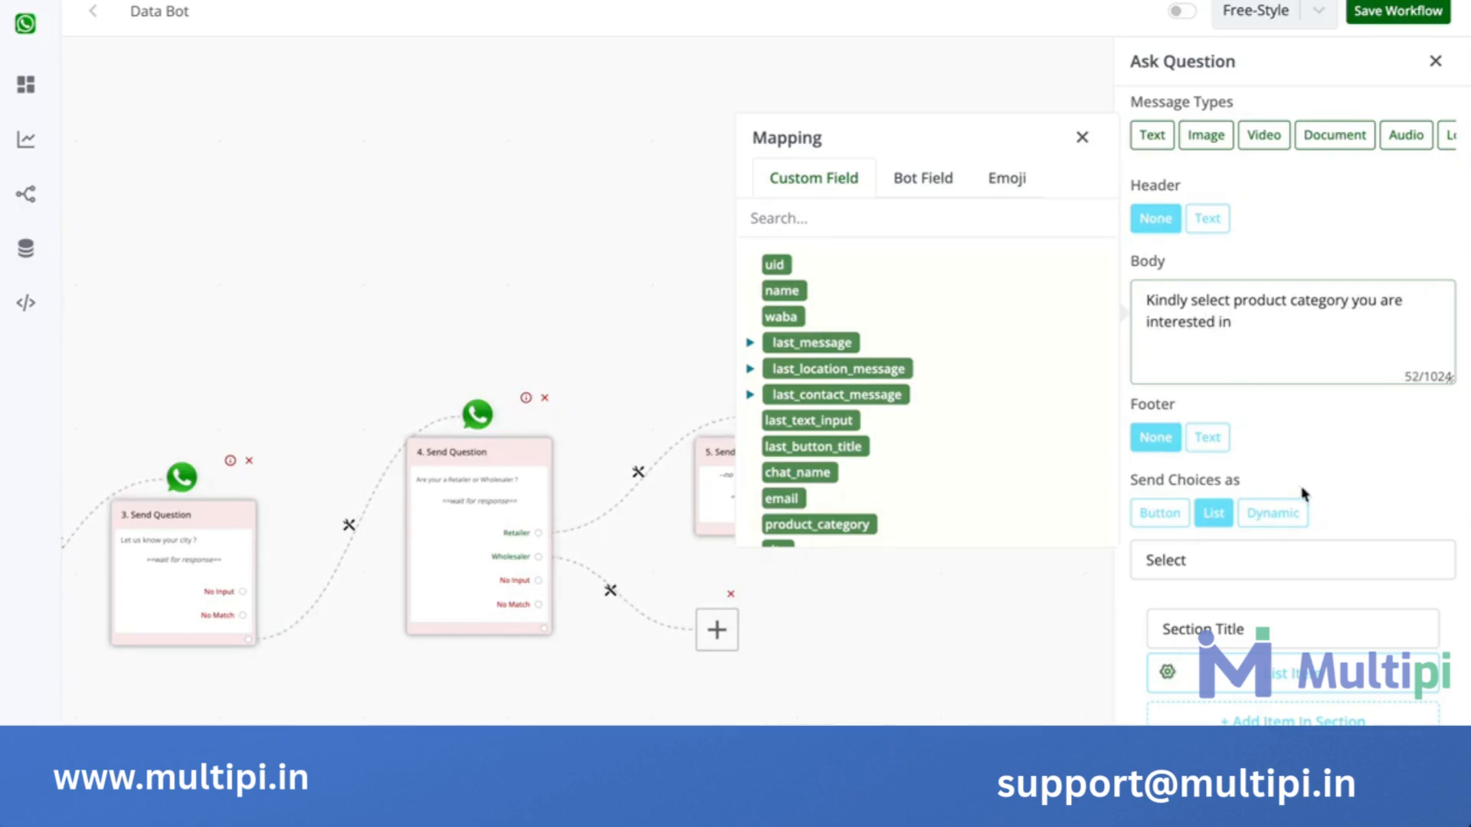
Title the list section "Kindly Select" and add three more items to it.
{"action": "left_click", "coordinate": [1267, 569]}
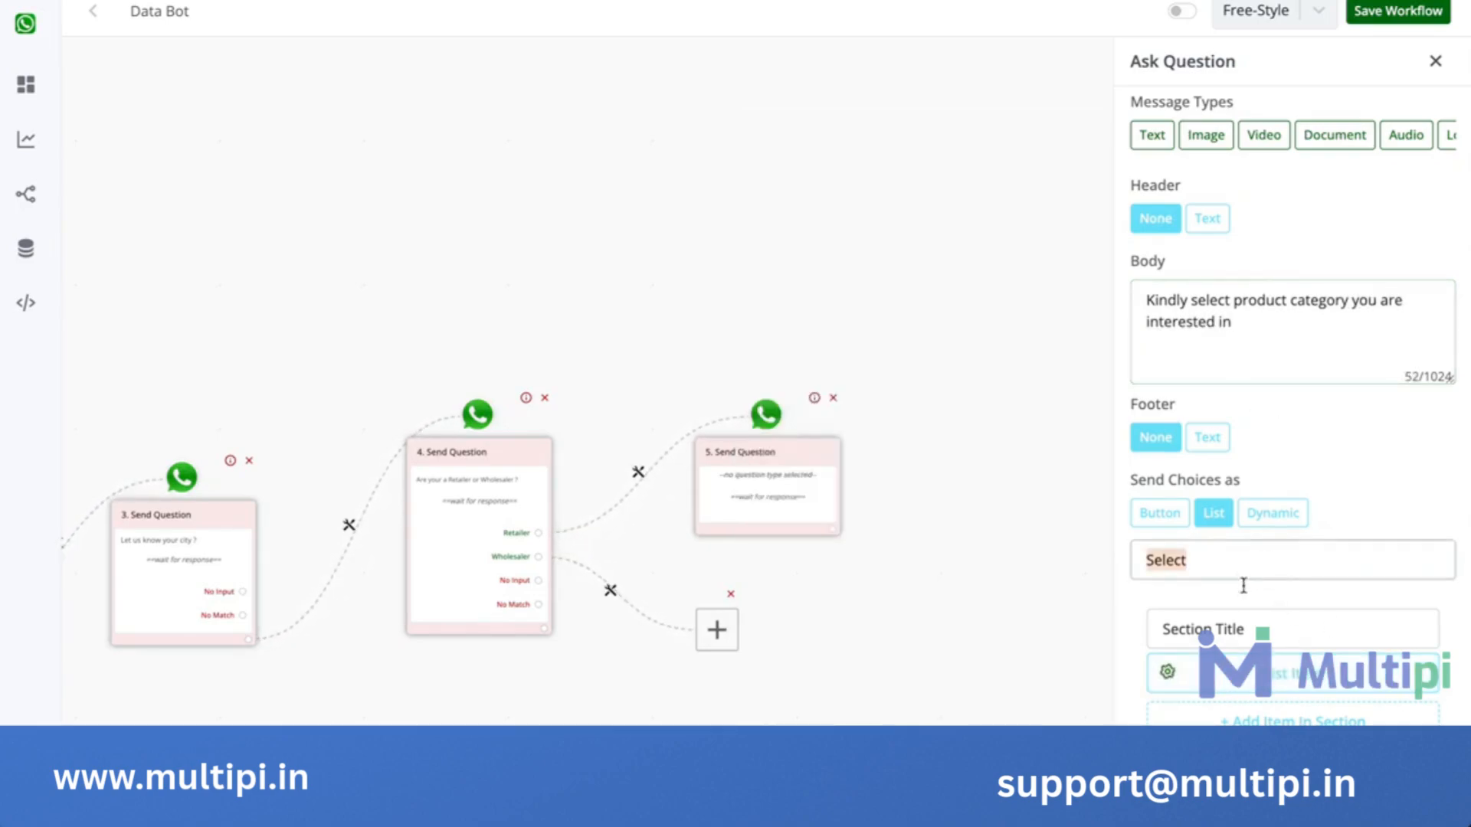
{"action": "left_click", "coordinate": [1241, 626]}
{"action": "type", "text": "Kin"}
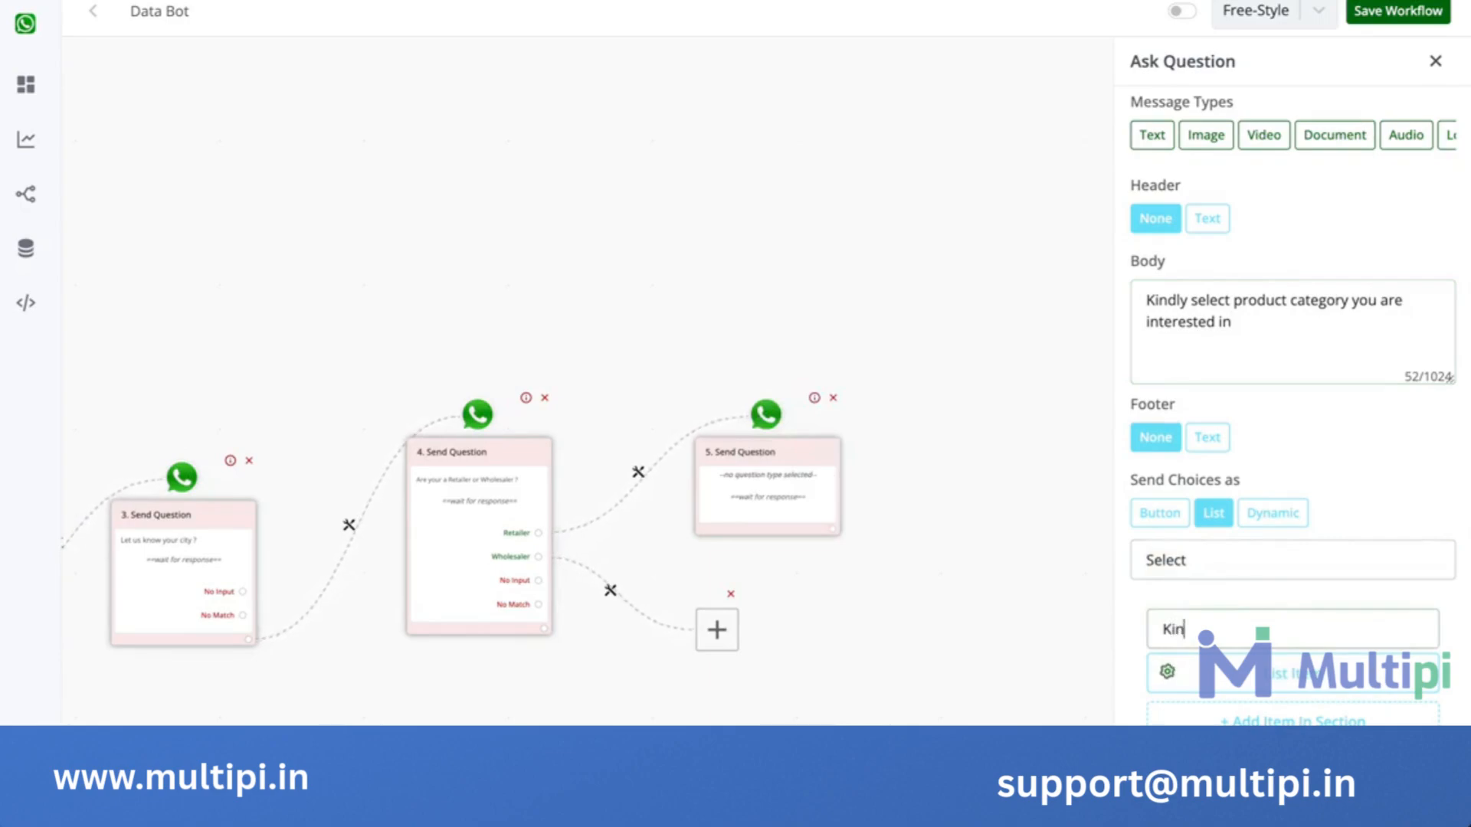
{"action": "type", "text": "dly Select"}
{"action": "scroll", "coordinate": [1275, 559], "scroll_direction": "down", "scroll_amount": 3}
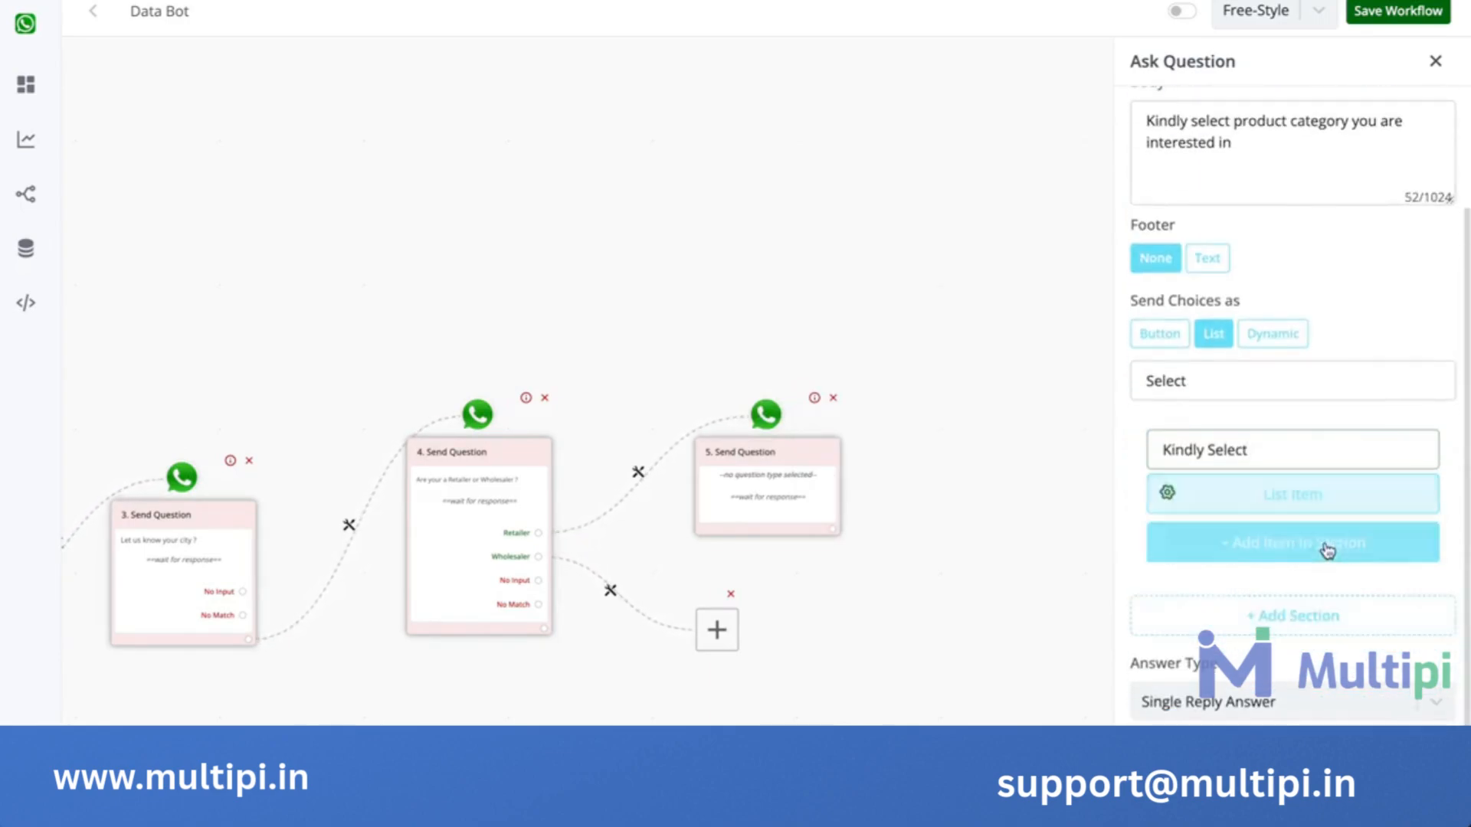
{"action": "left_click", "coordinate": [1327, 540]}
{"action": "left_click", "coordinate": [1322, 591]}
{"action": "left_click", "coordinate": [1316, 624]}
Label the first two list items "Salwar Suits" and "Sarees", saving each choice configuration.
{"action": "left_click", "coordinate": [1318, 498]}
{"action": "triple_click", "coordinate": [1006, 465]}
{"action": "type", "text": "Salwar"}
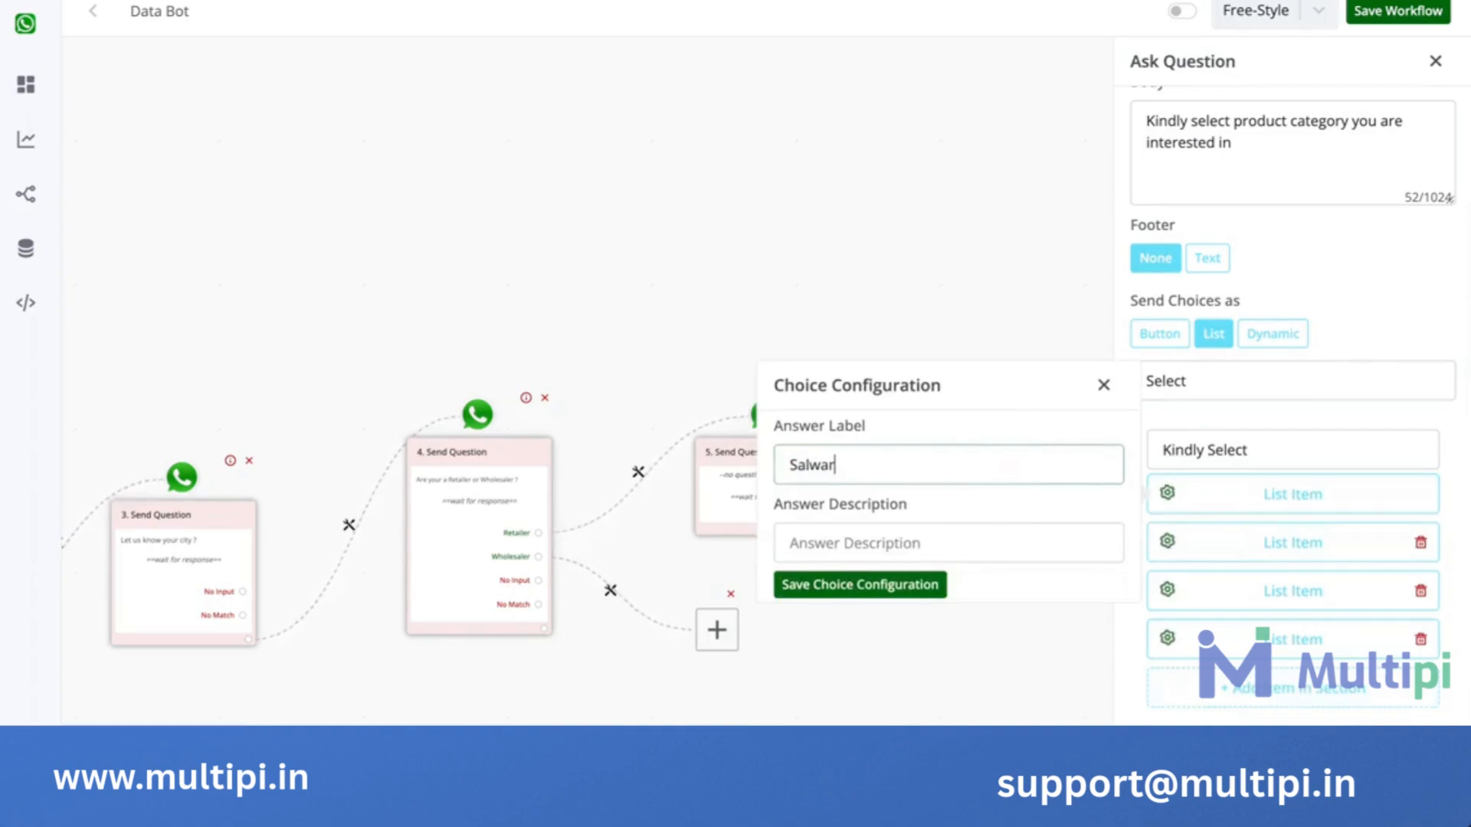
{"action": "type", "text": " Suits"}
{"action": "left_click", "coordinate": [911, 599]}
{"action": "left_click", "coordinate": [1251, 546]}
{"action": "left_click", "coordinate": [980, 510]}
{"action": "triple_click", "coordinate": [980, 510]}
{"action": "type", "text": "Sarees"}
{"action": "left_click", "coordinate": [919, 633]}
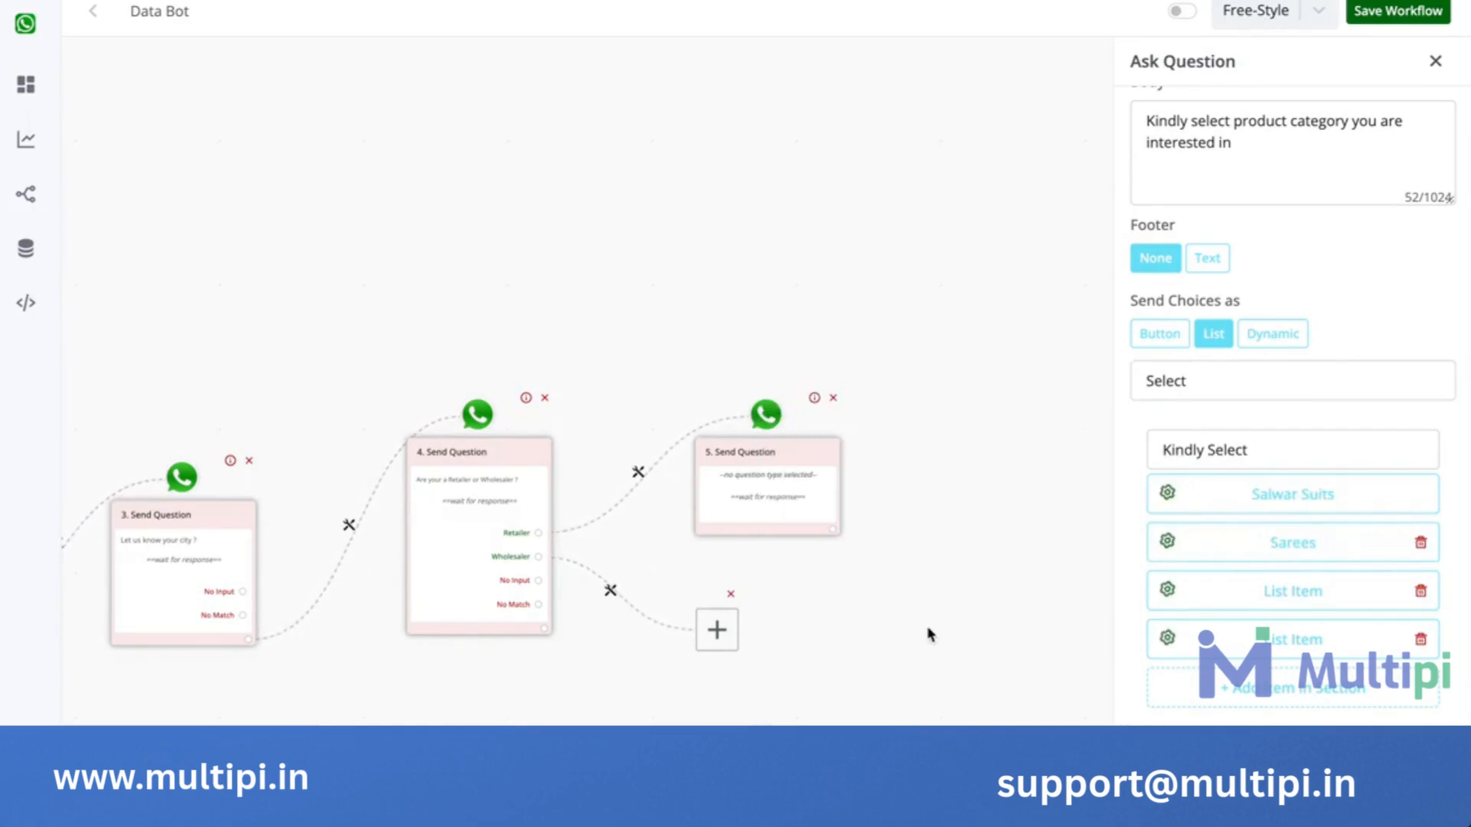
Label the third and fourth list items "Kurtis" and "Lehengas", saving each choice configuration.
{"action": "left_click", "coordinate": [1247, 601]}
{"action": "left_click", "coordinate": [922, 552]}
{"action": "triple_click", "coordinate": [922, 551]}
{"action": "type", "text": "Kurtis"}
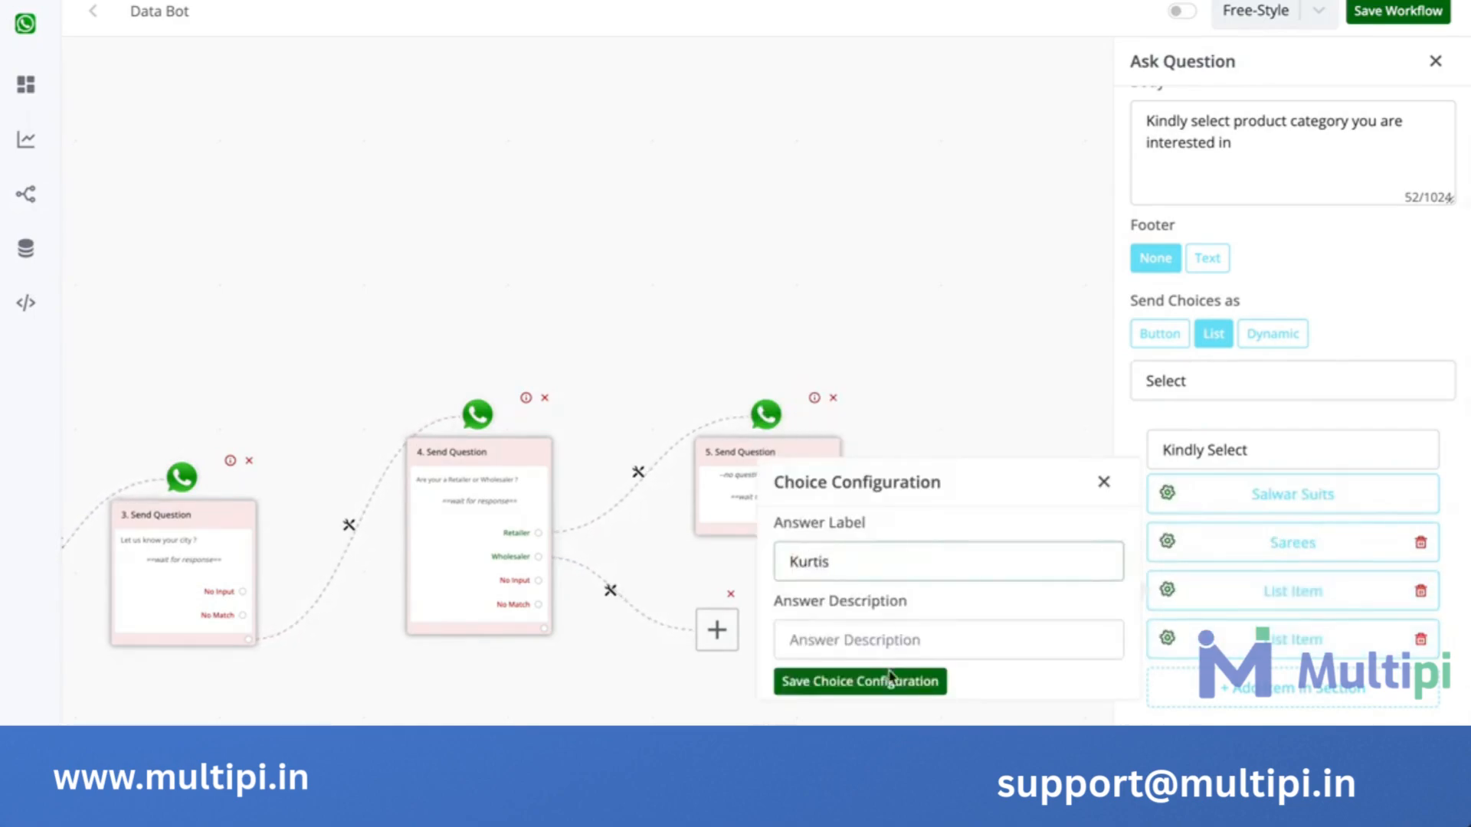
{"action": "left_click", "coordinate": [886, 681]}
{"action": "left_click", "coordinate": [1291, 628]}
{"action": "left_click", "coordinate": [942, 612]}
{"action": "triple_click", "coordinate": [942, 611]}
{"action": "type", "text": "Leheng"}
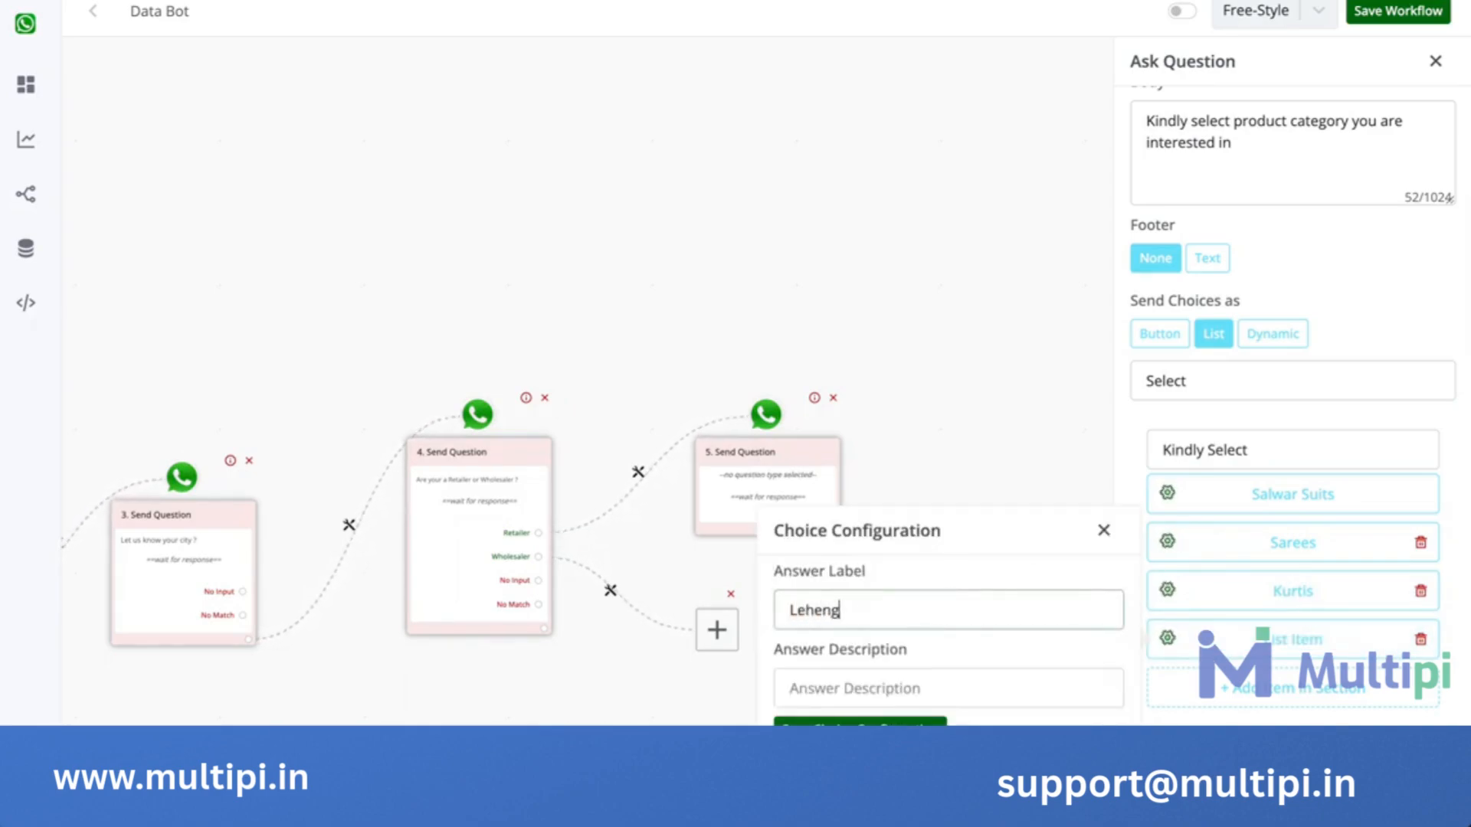
{"action": "type", "text": "as"}
{"action": "left_click", "coordinate": [866, 722]}
Save the question's response to the Product Category field, keeping the answer type as Single Reply Answer.
{"action": "scroll", "coordinate": [1292, 383], "scroll_direction": "down", "scroll_amount": 5}
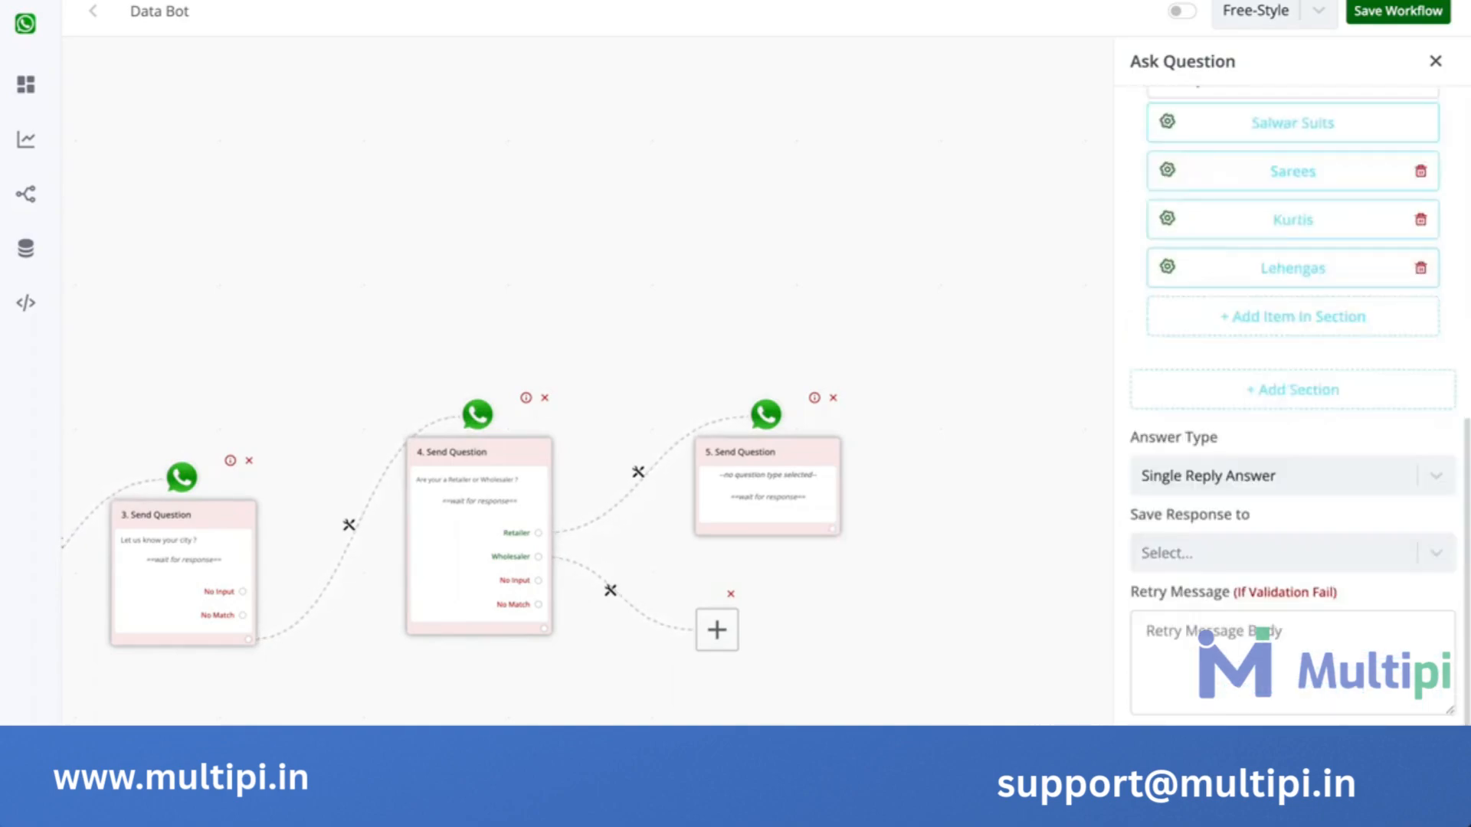
{"action": "left_click", "coordinate": [1234, 559]}
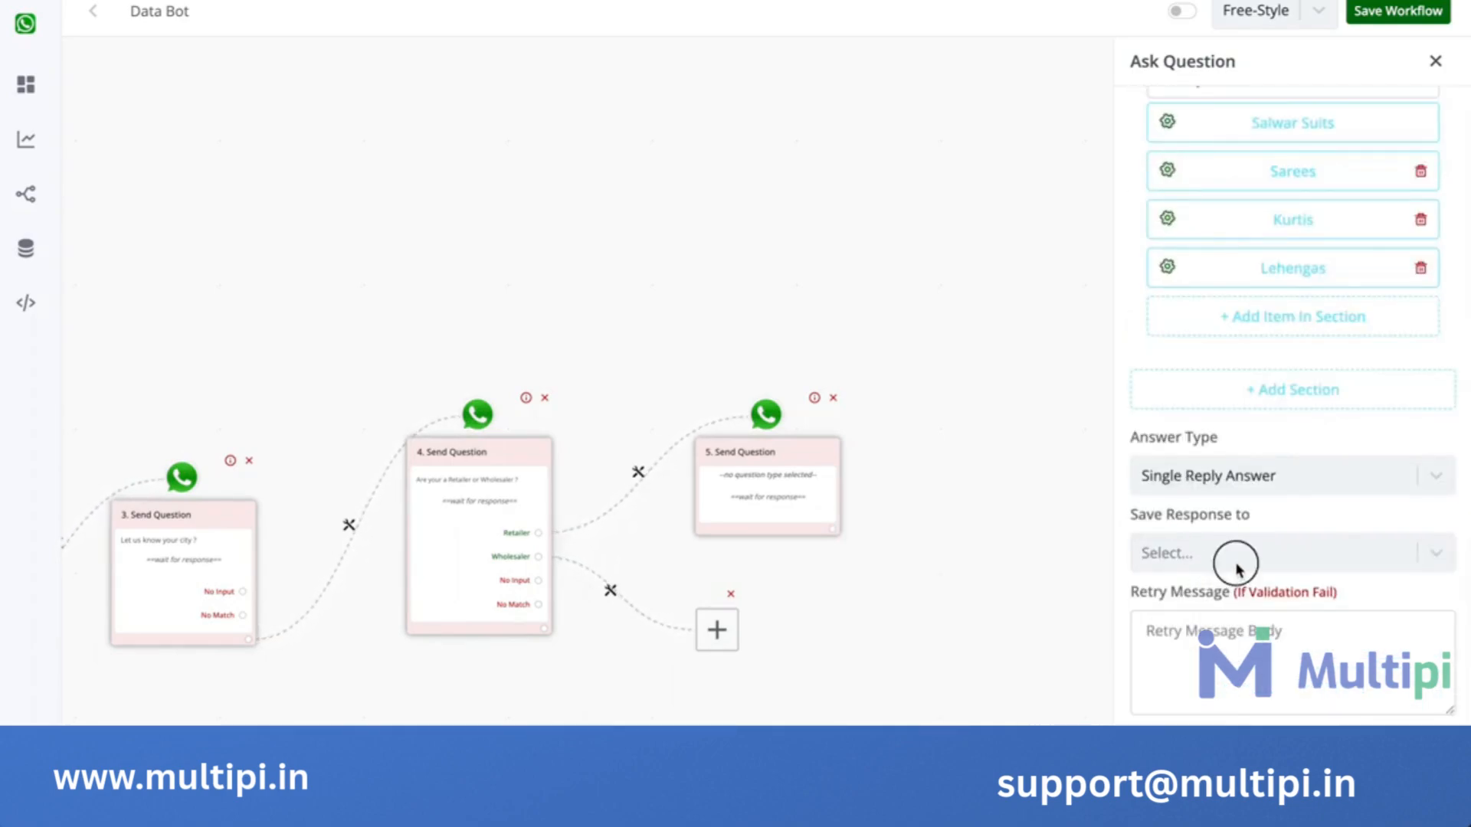
{"action": "scroll", "coordinate": [1222, 596], "scroll_direction": "down", "scroll_amount": 2}
{"action": "scroll", "coordinate": [1211, 717], "scroll_direction": "up", "scroll_amount": 3}
{"action": "left_click", "coordinate": [1209, 681]}
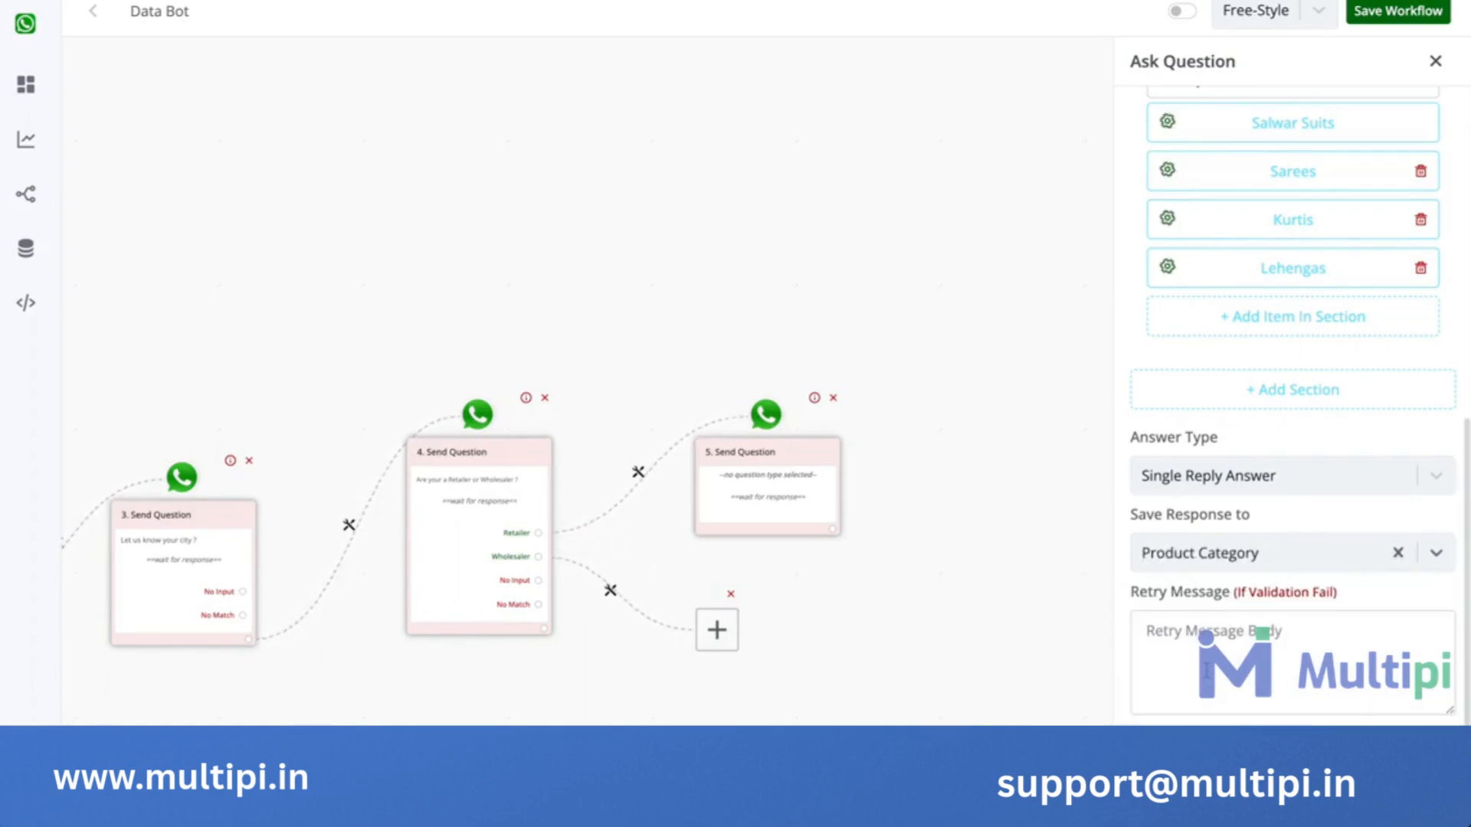
{"action": "left_click", "coordinate": [1173, 479]}
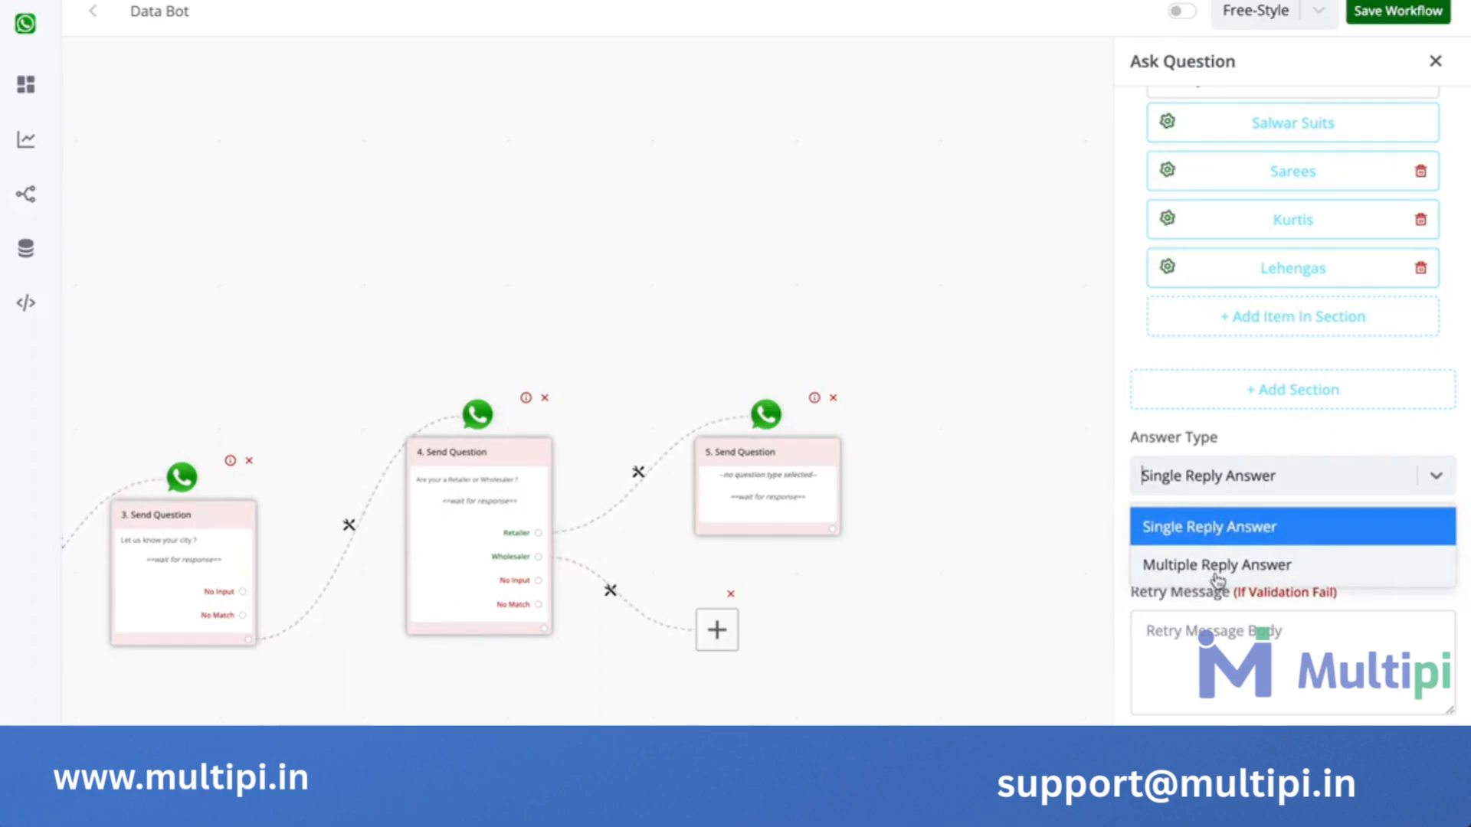
{"action": "left_click", "coordinate": [1284, 444]}
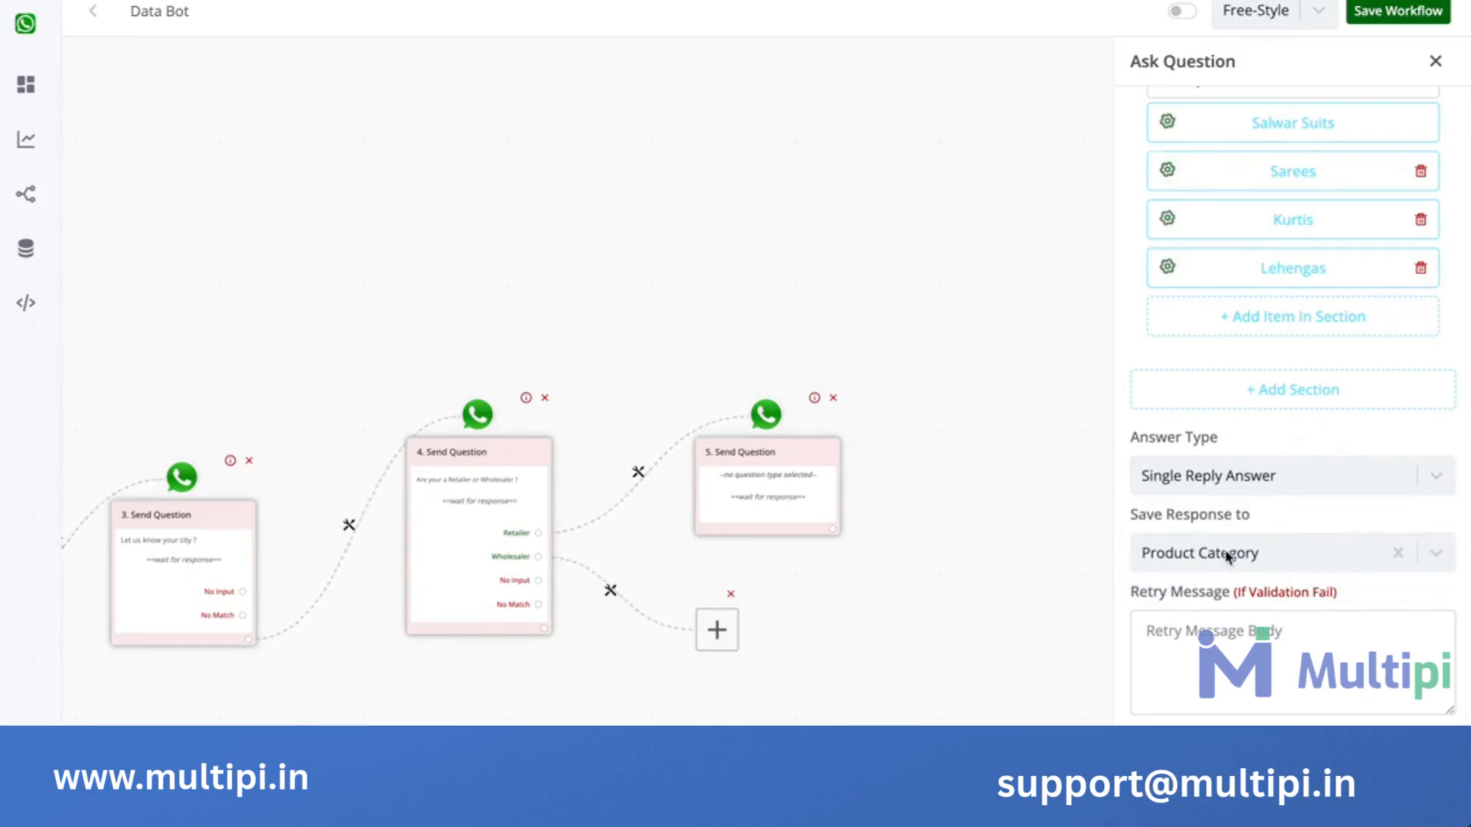
Save the product category question and move its node up, clear of the Wholesaler branch placeholder.
{"action": "scroll", "coordinate": [1150, 518], "scroll_direction": "up", "scroll_amount": 7}
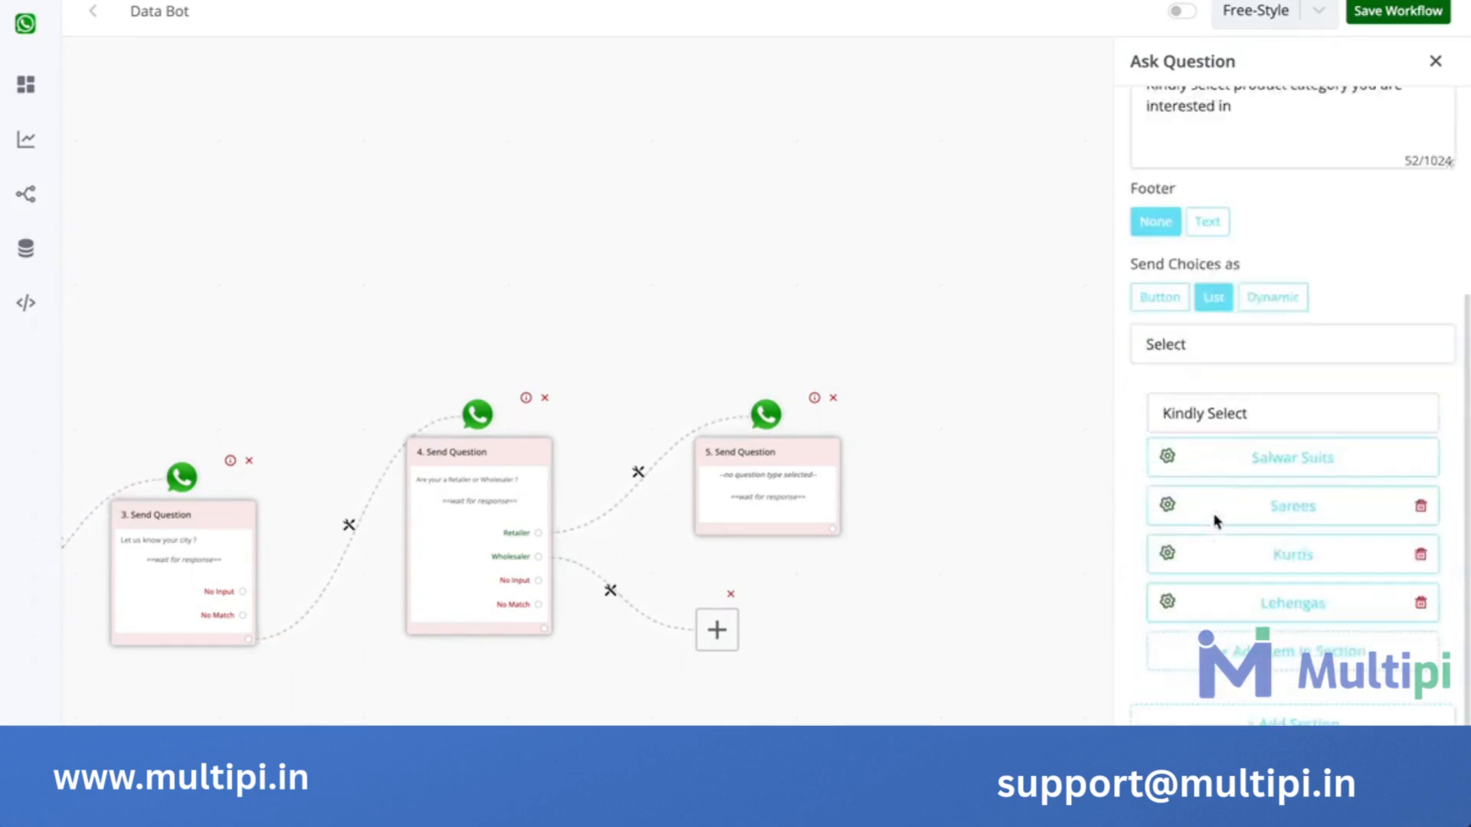
{"action": "scroll", "coordinate": [1264, 508], "scroll_direction": "down", "scroll_amount": 7}
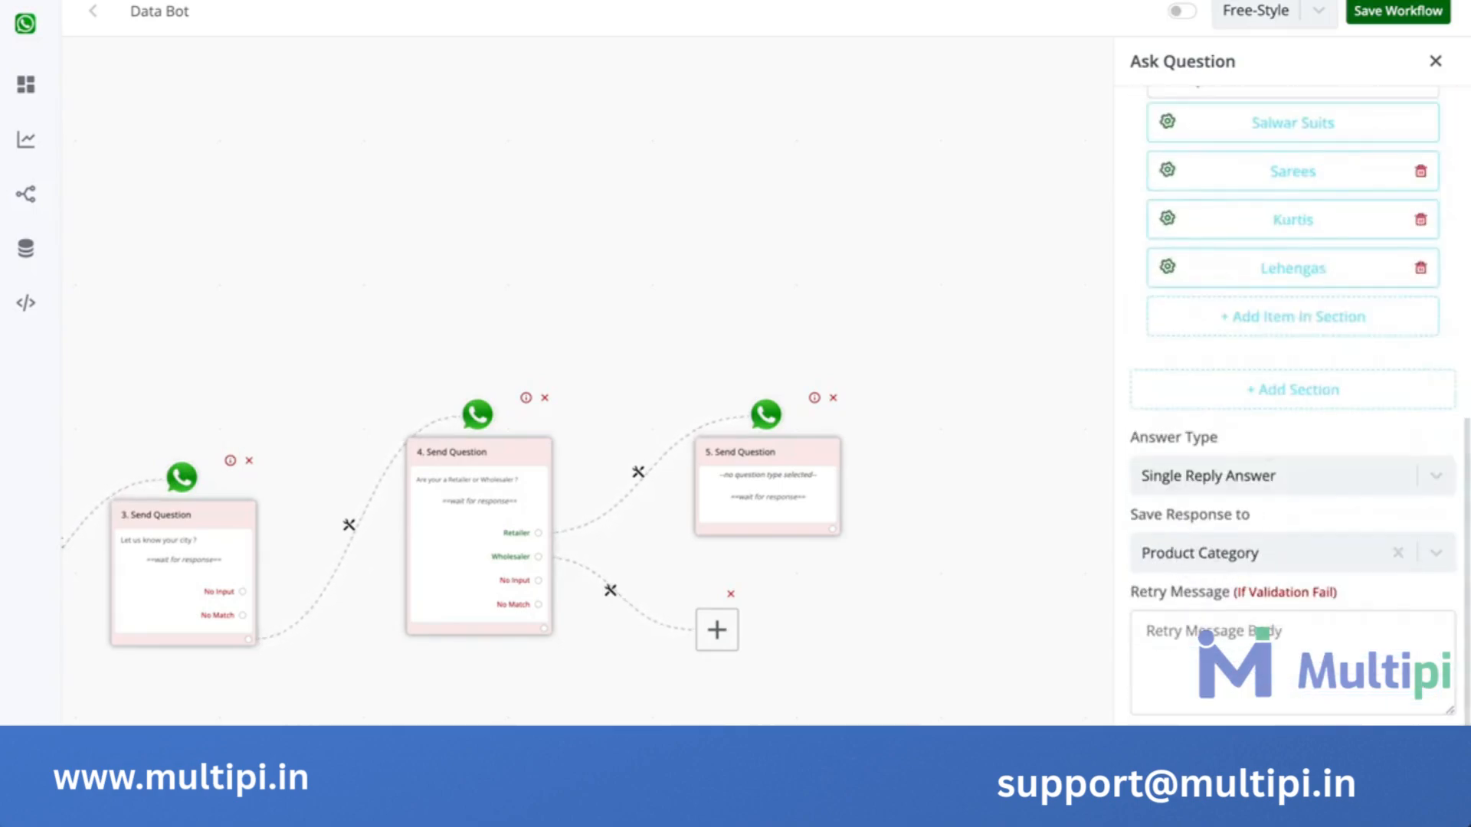
{"action": "left_click", "coordinate": [1293, 770]}
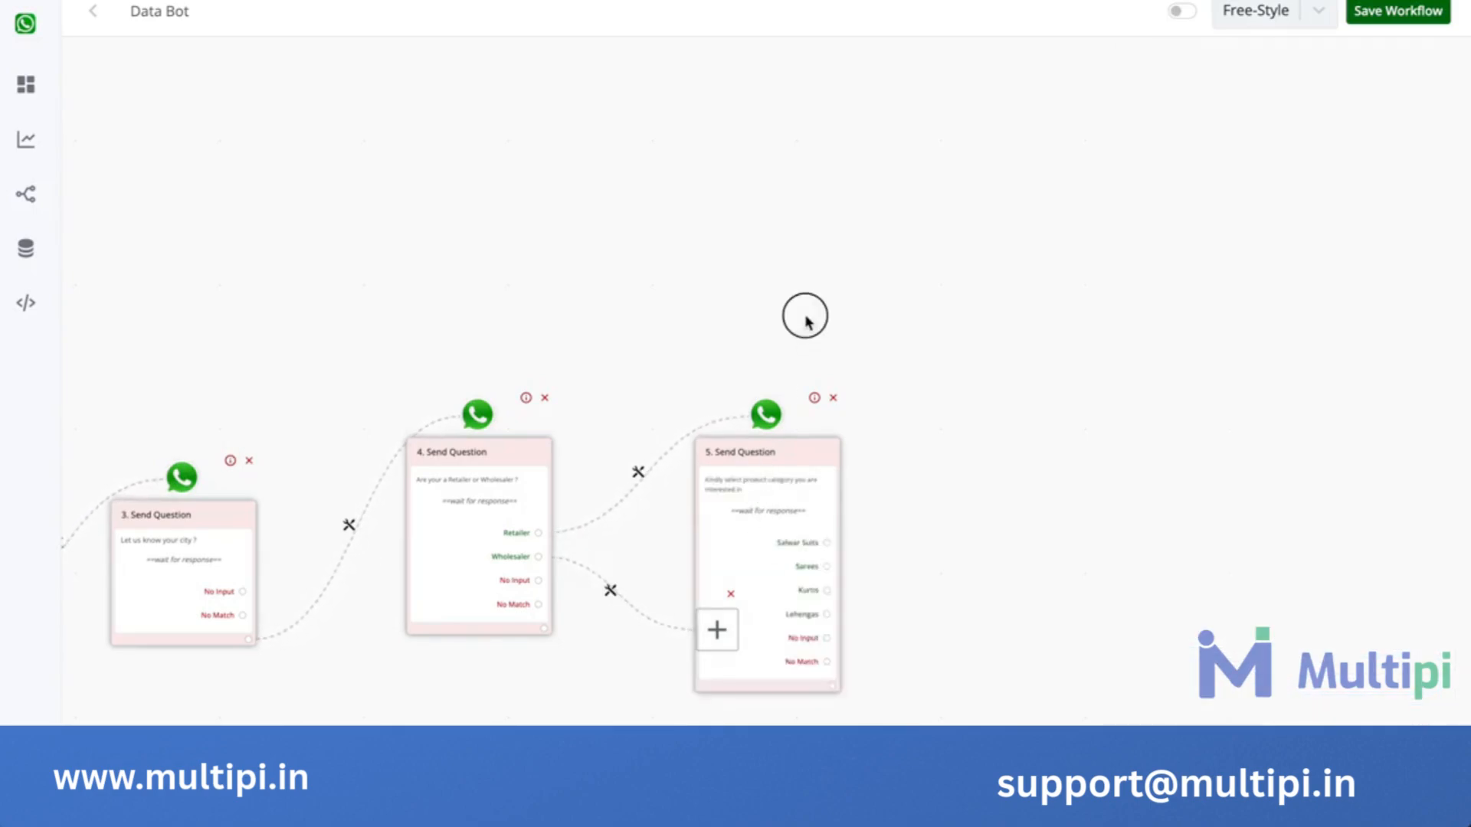
{"action": "left_click_drag", "start_coordinate": [778, 458], "coordinate": [797, 224]}
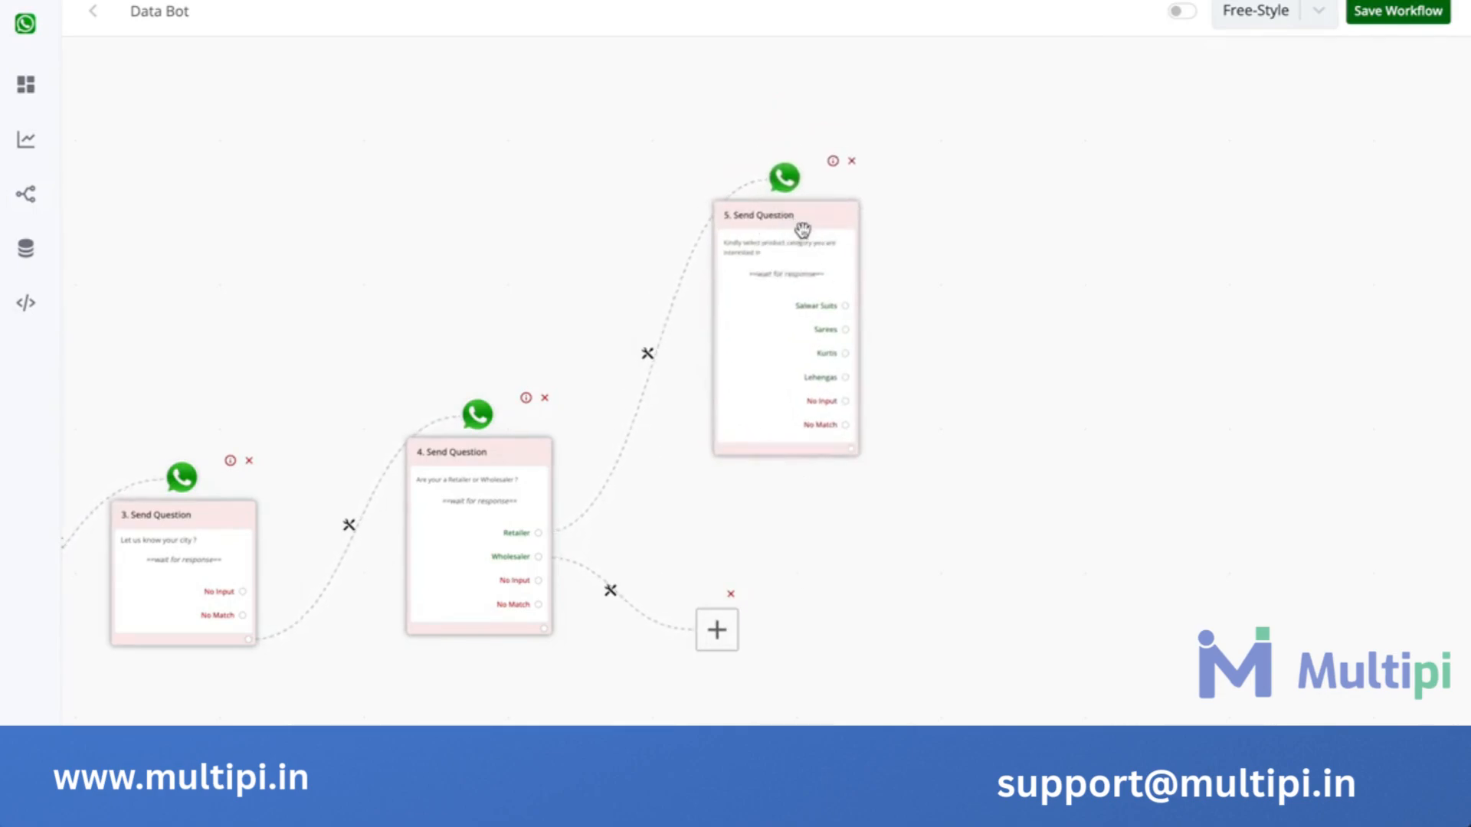
Connect a new Send Message action of type Text after the product category question.
{"action": "left_click", "coordinate": [850, 449]}
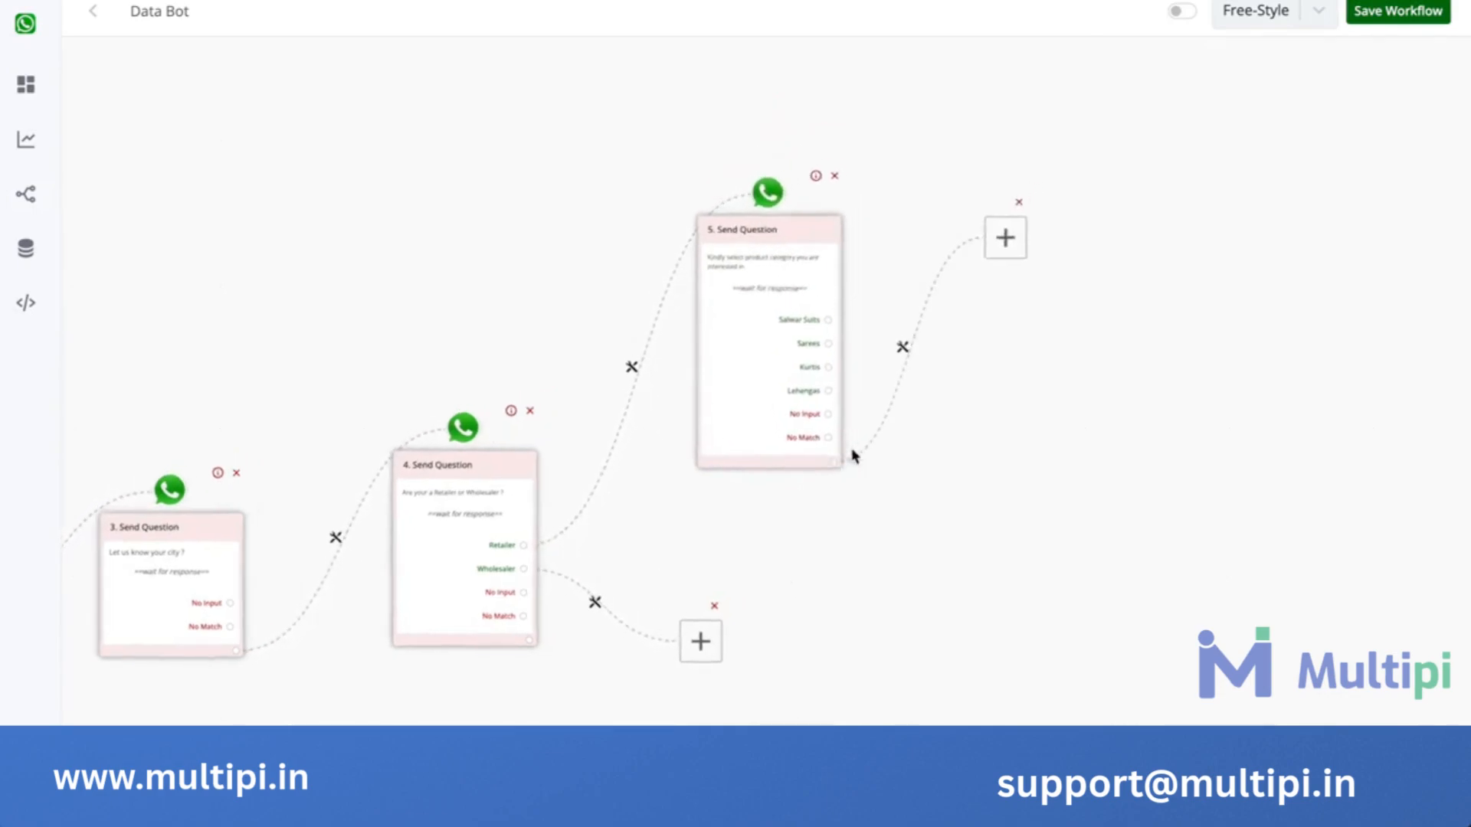
{"action": "left_click", "coordinate": [721, 460]}
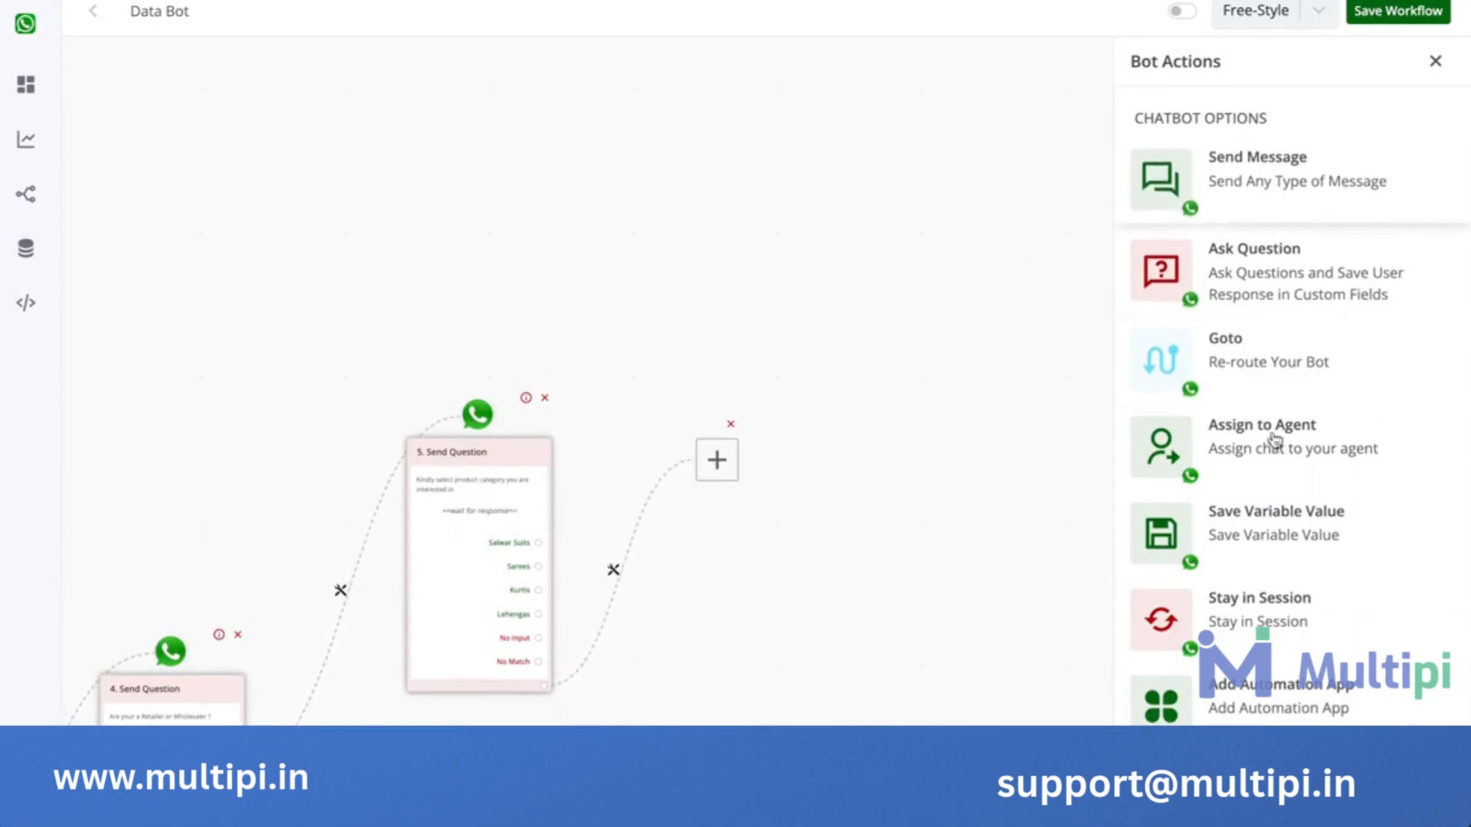
{"action": "left_click", "coordinate": [1294, 170]}
{"action": "left_click", "coordinate": [1221, 134]}
Enter "Thanks for your message our sales agent will get in touch with you soon." as the message text and save it.
{"action": "left_click", "coordinate": [1221, 227]}
{"action": "type", "text": "Thanks for your message our sales agent will get in touch with you soon."}
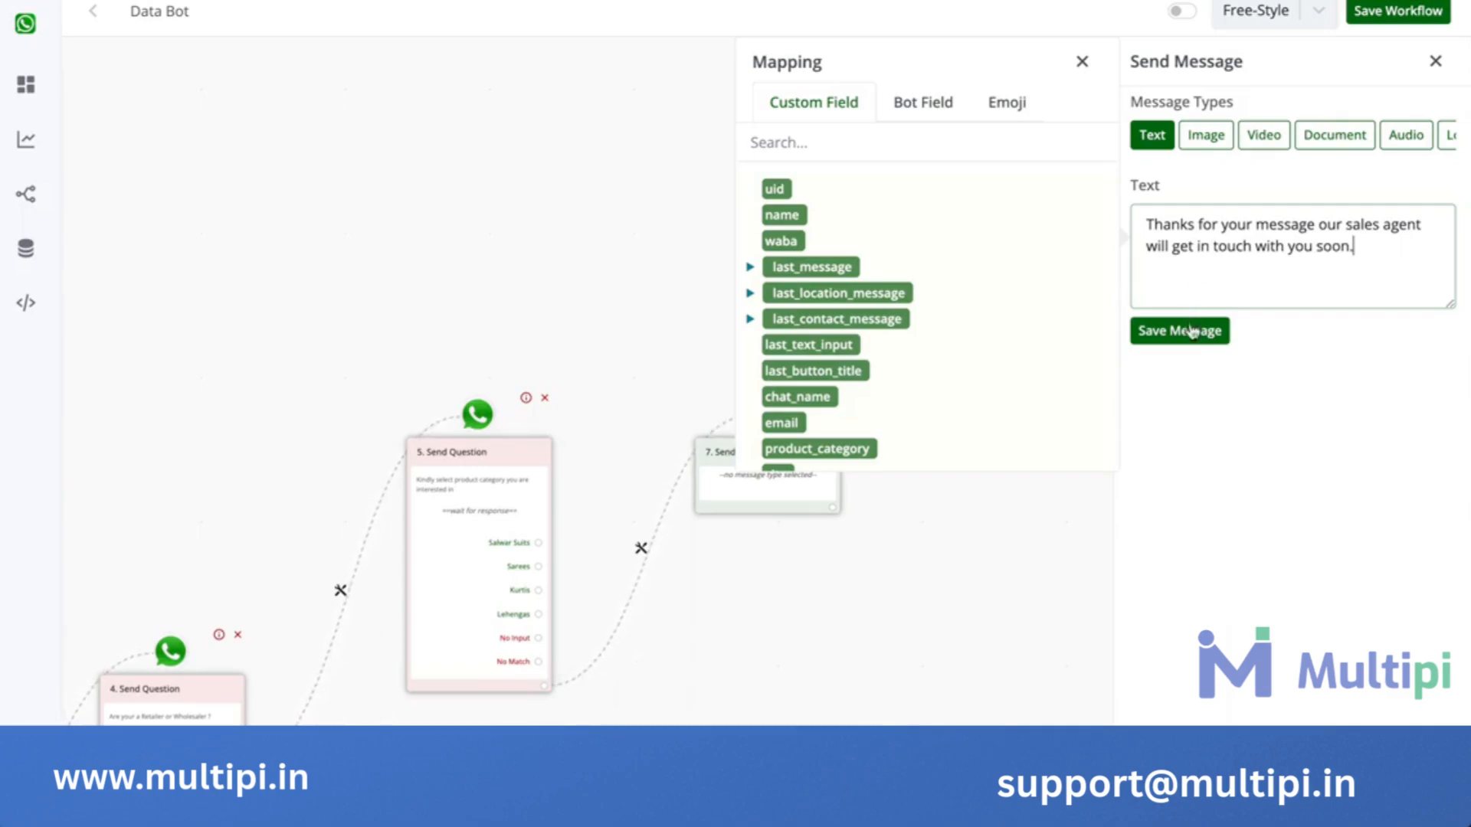
{"action": "left_click", "coordinate": [1192, 331]}
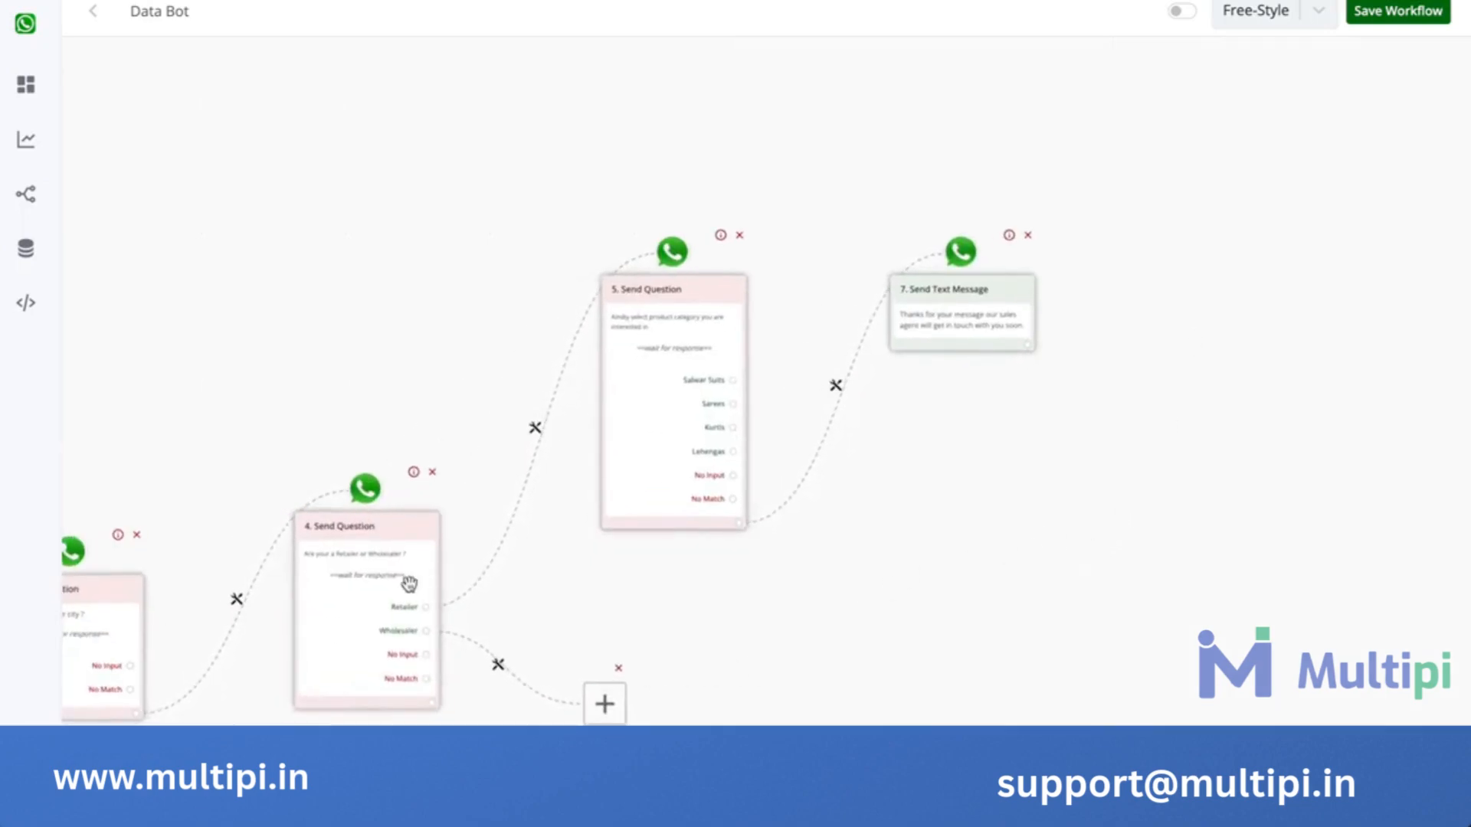
Add a text question to the Wholesaler branch with the text "Kindly enter your gst number ?".
{"action": "left_click", "coordinate": [605, 707]}
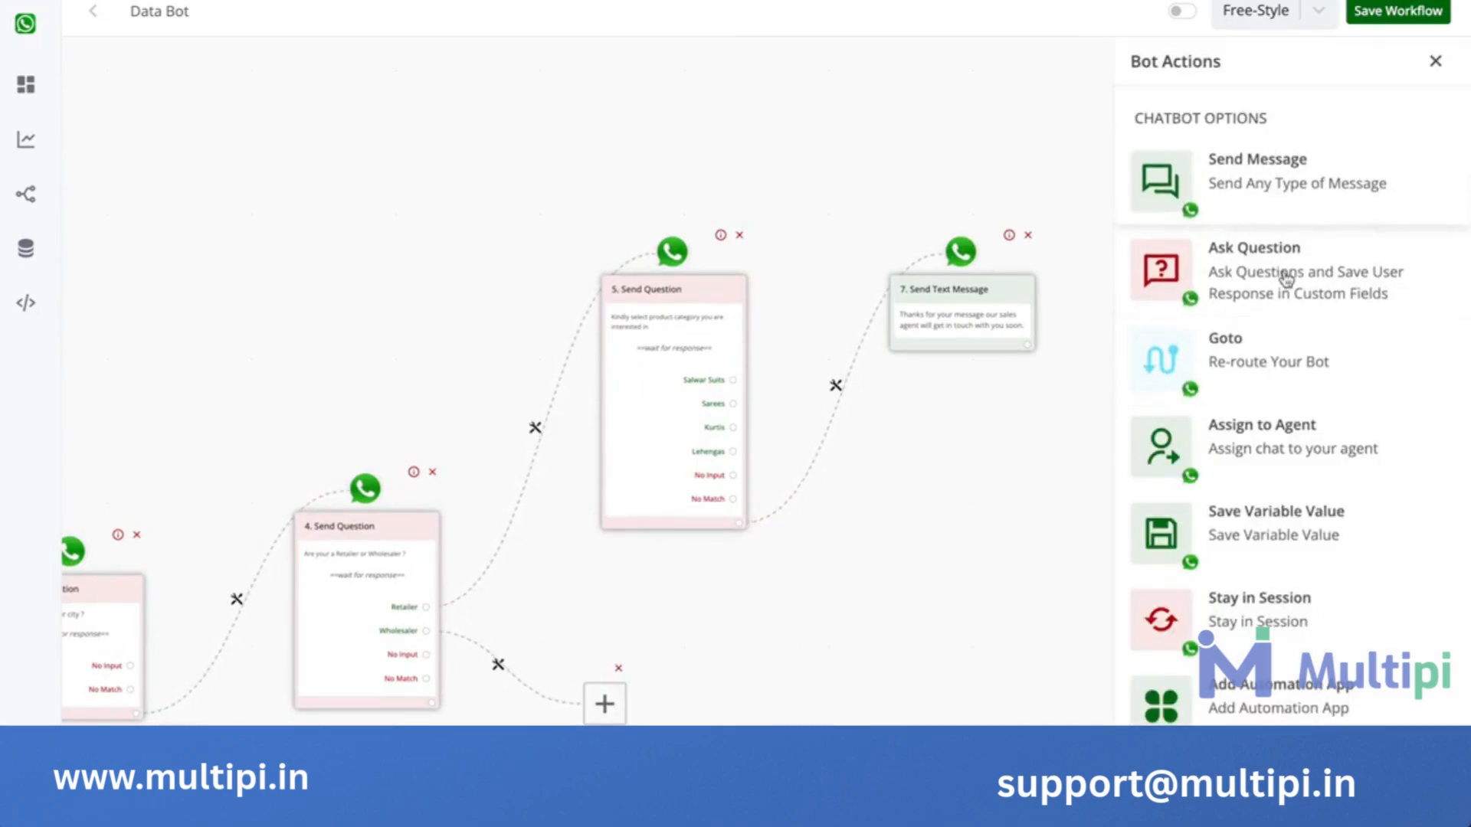
{"action": "left_click", "coordinate": [1226, 274]}
{"action": "left_click", "coordinate": [1278, 119]}
{"action": "left_click", "coordinate": [1236, 238]}
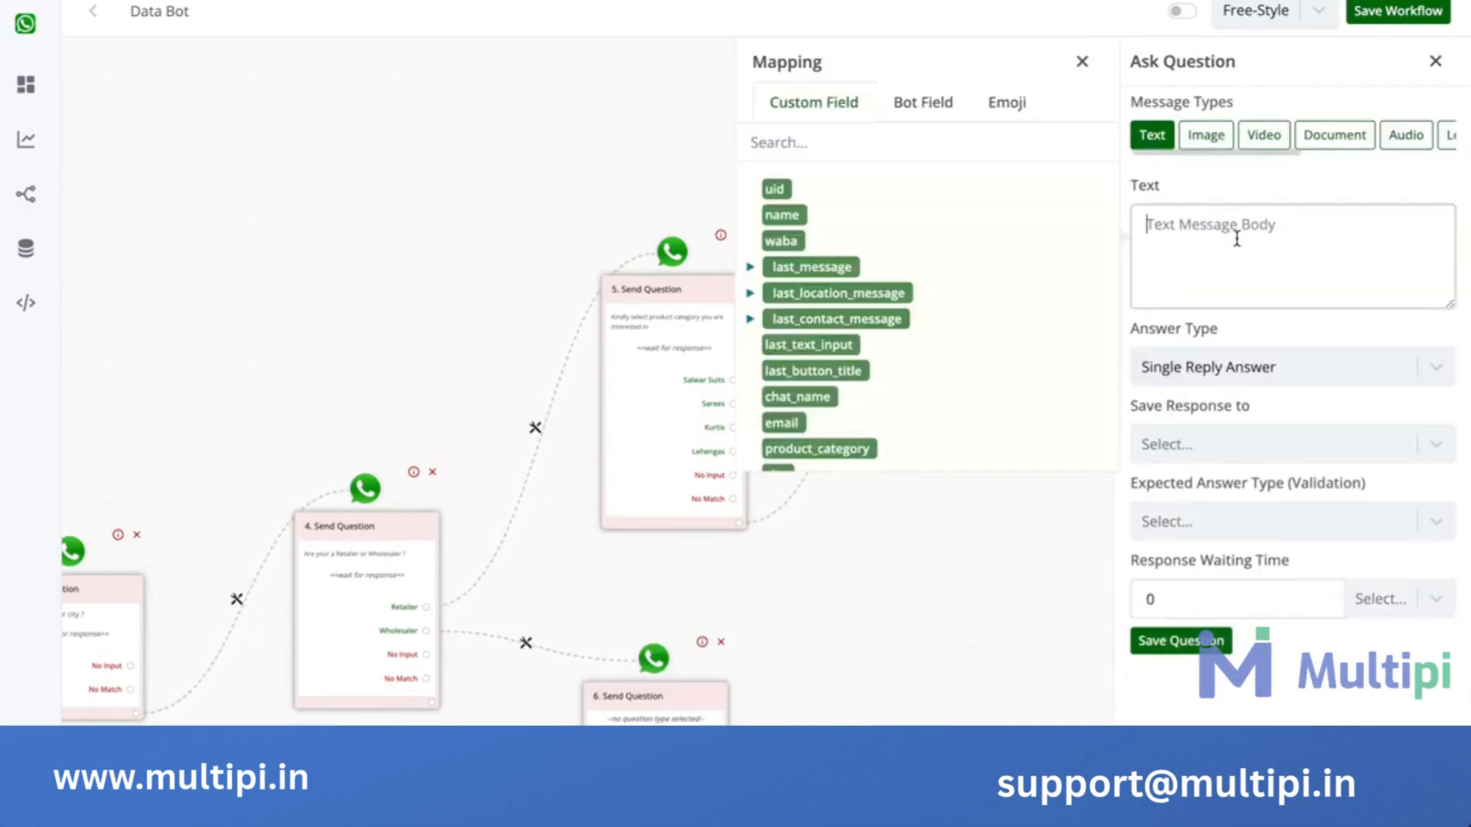
{"action": "type", "text": "K"}
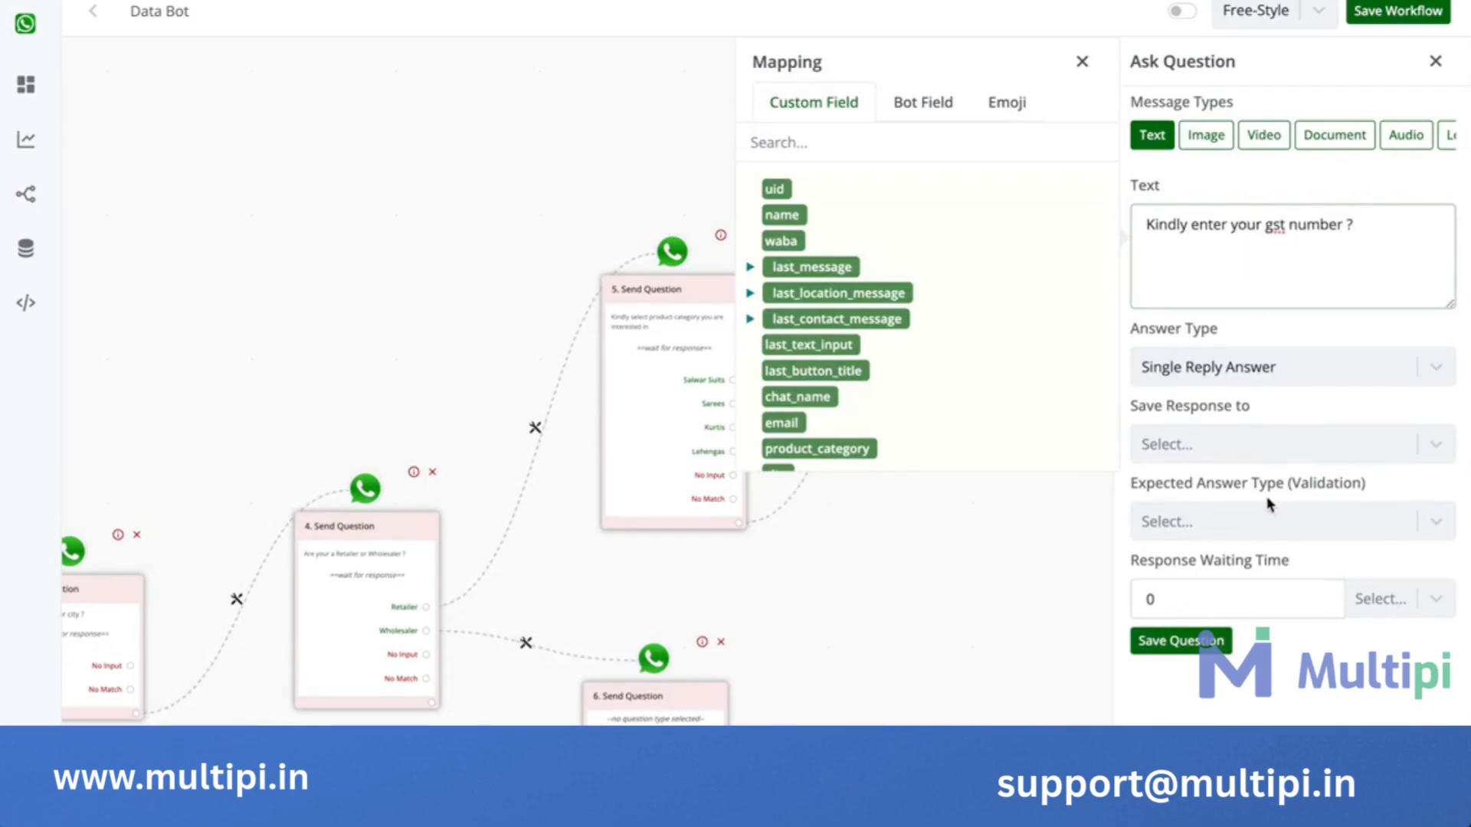
Look through the available response fields for one suited to storing the GST number.
{"action": "left_click", "coordinate": [1218, 445]}
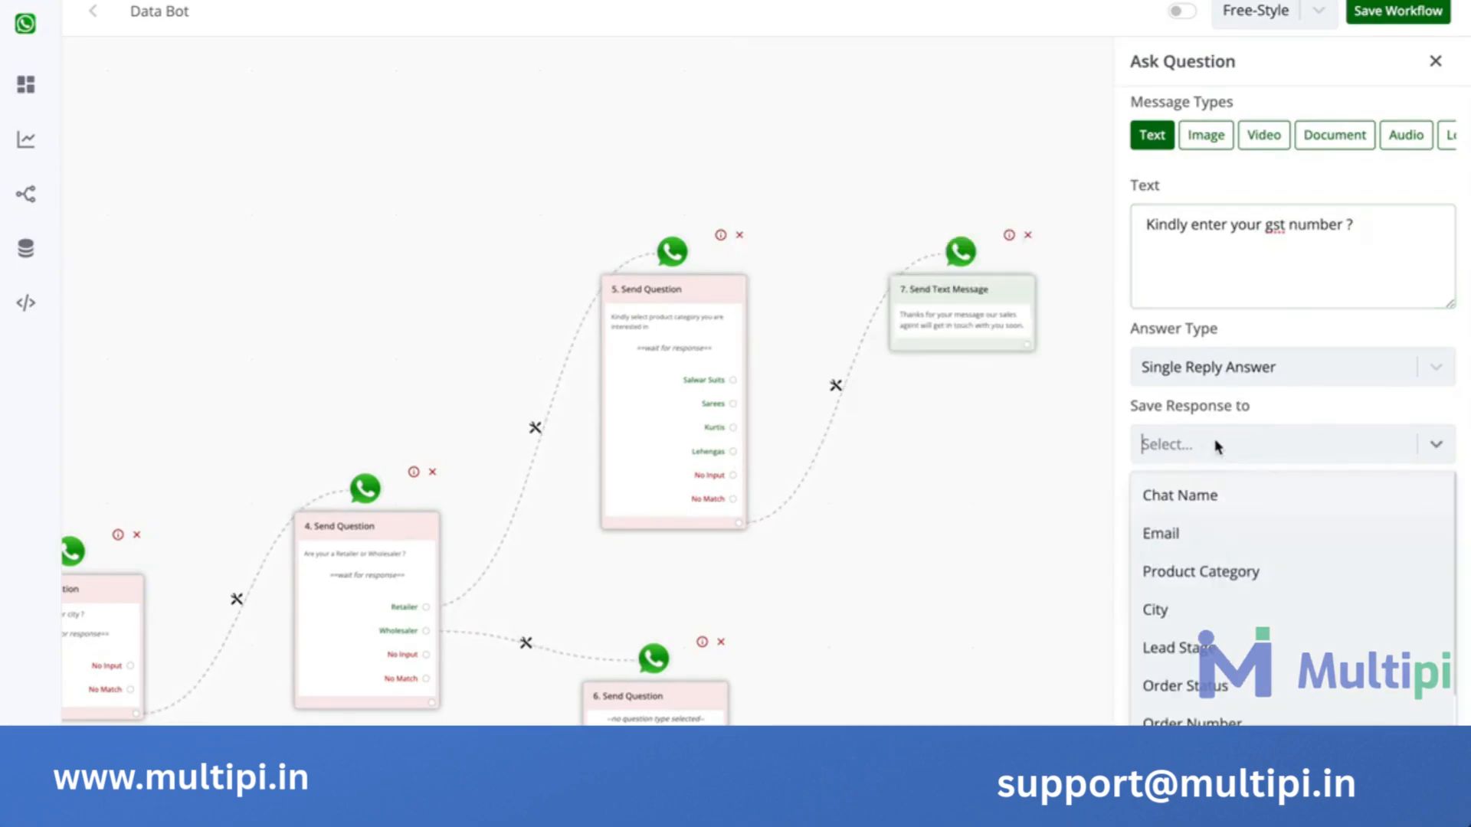
{"action": "scroll", "coordinate": [1245, 684], "scroll_direction": "down", "scroll_amount": 2}
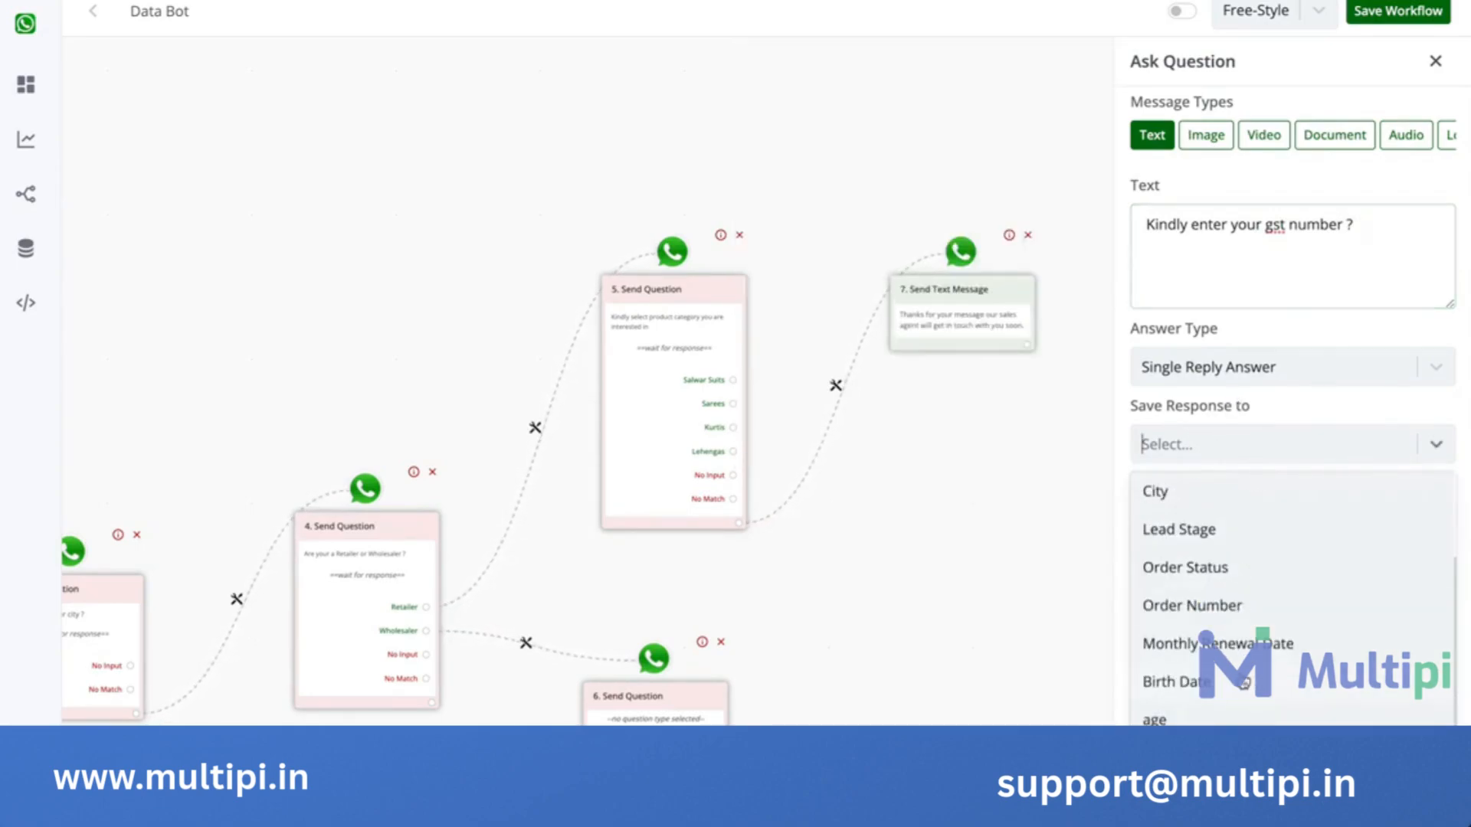
{"action": "scroll", "coordinate": [1244, 684], "scroll_direction": "up", "scroll_amount": 2}
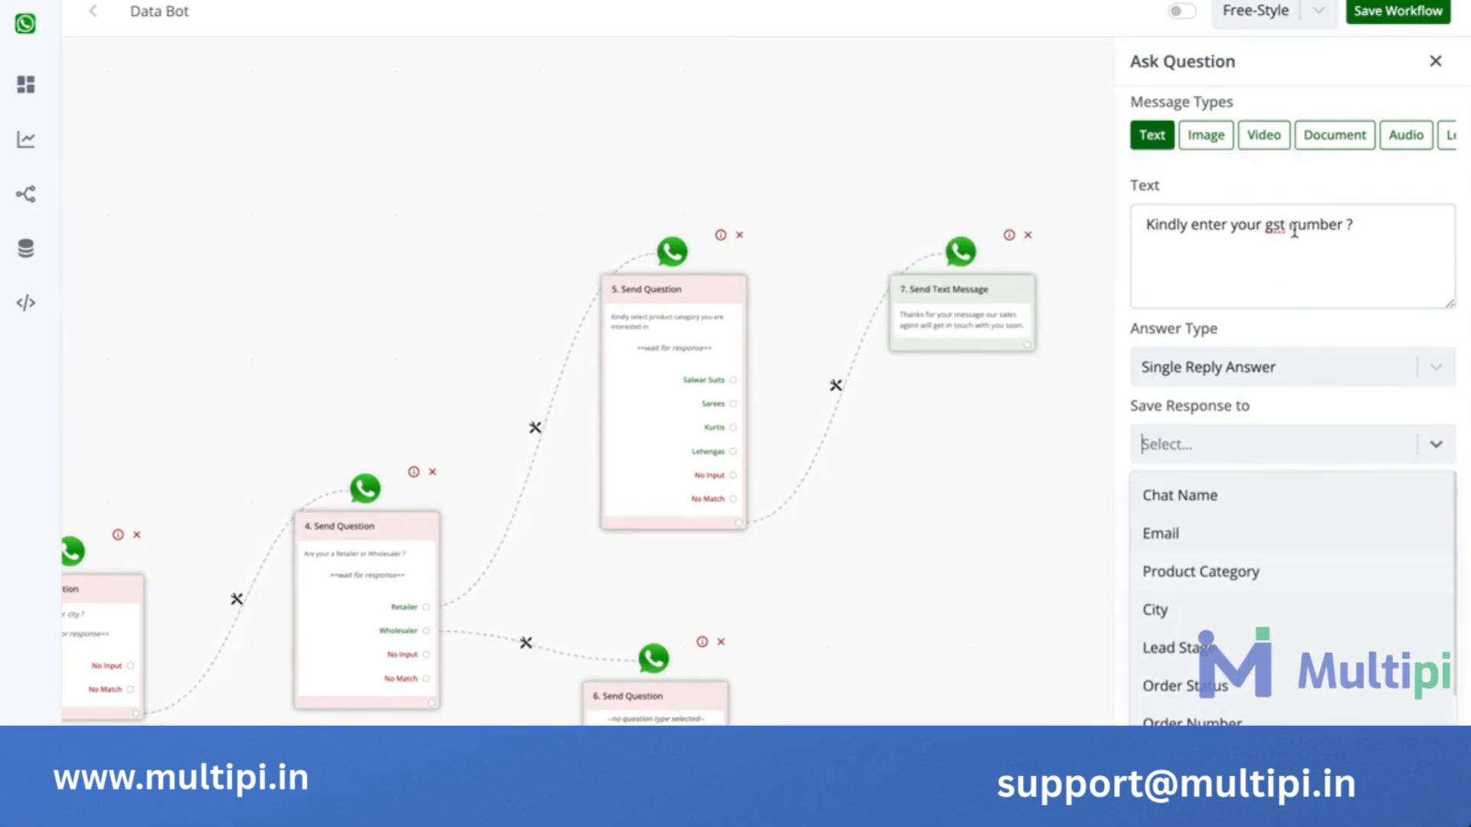
{"action": "scroll", "coordinate": [1249, 674], "scroll_direction": "down", "scroll_amount": 2}
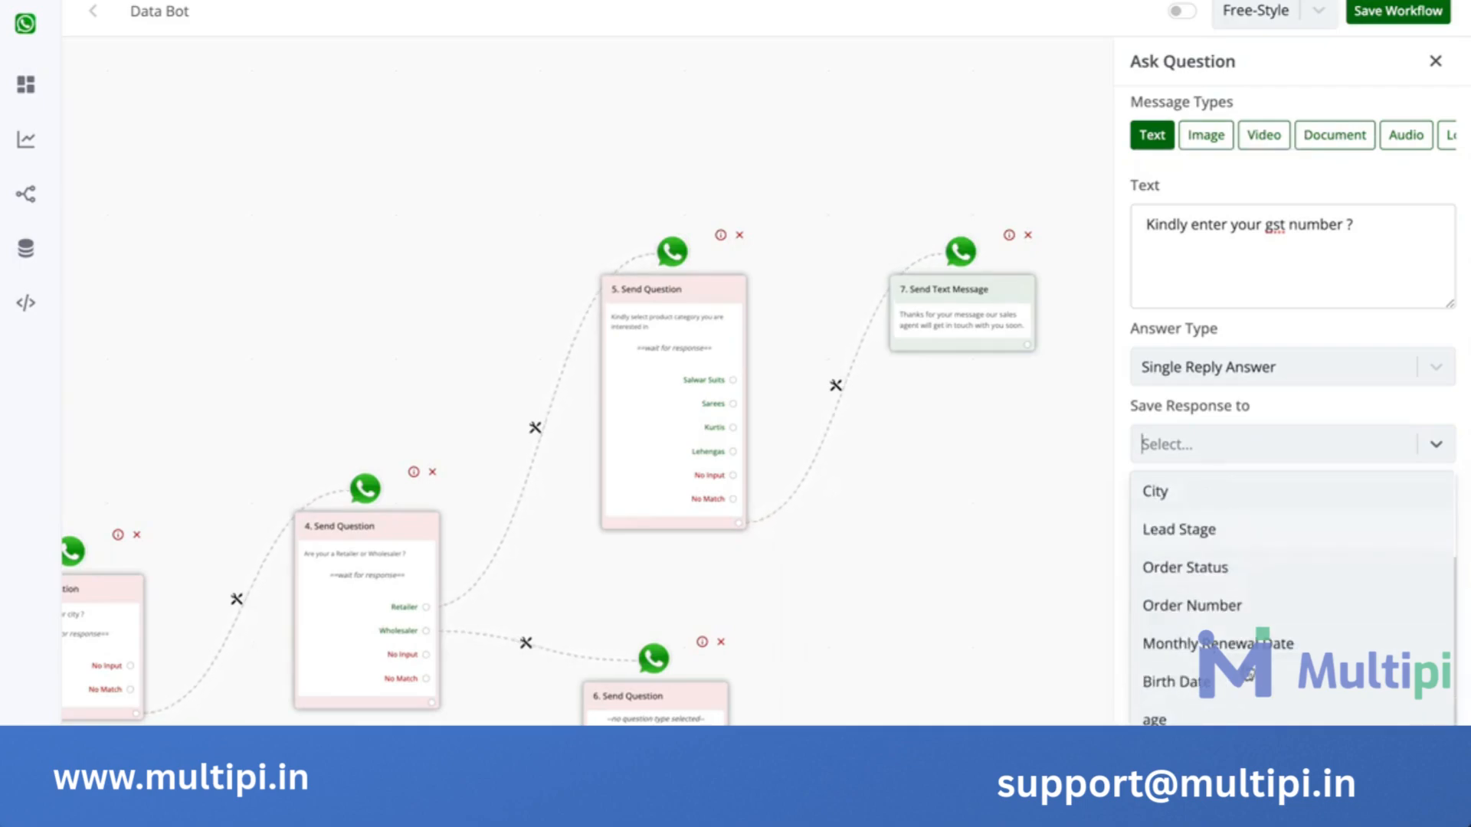
{"action": "left_click", "coordinate": [1344, 285]}
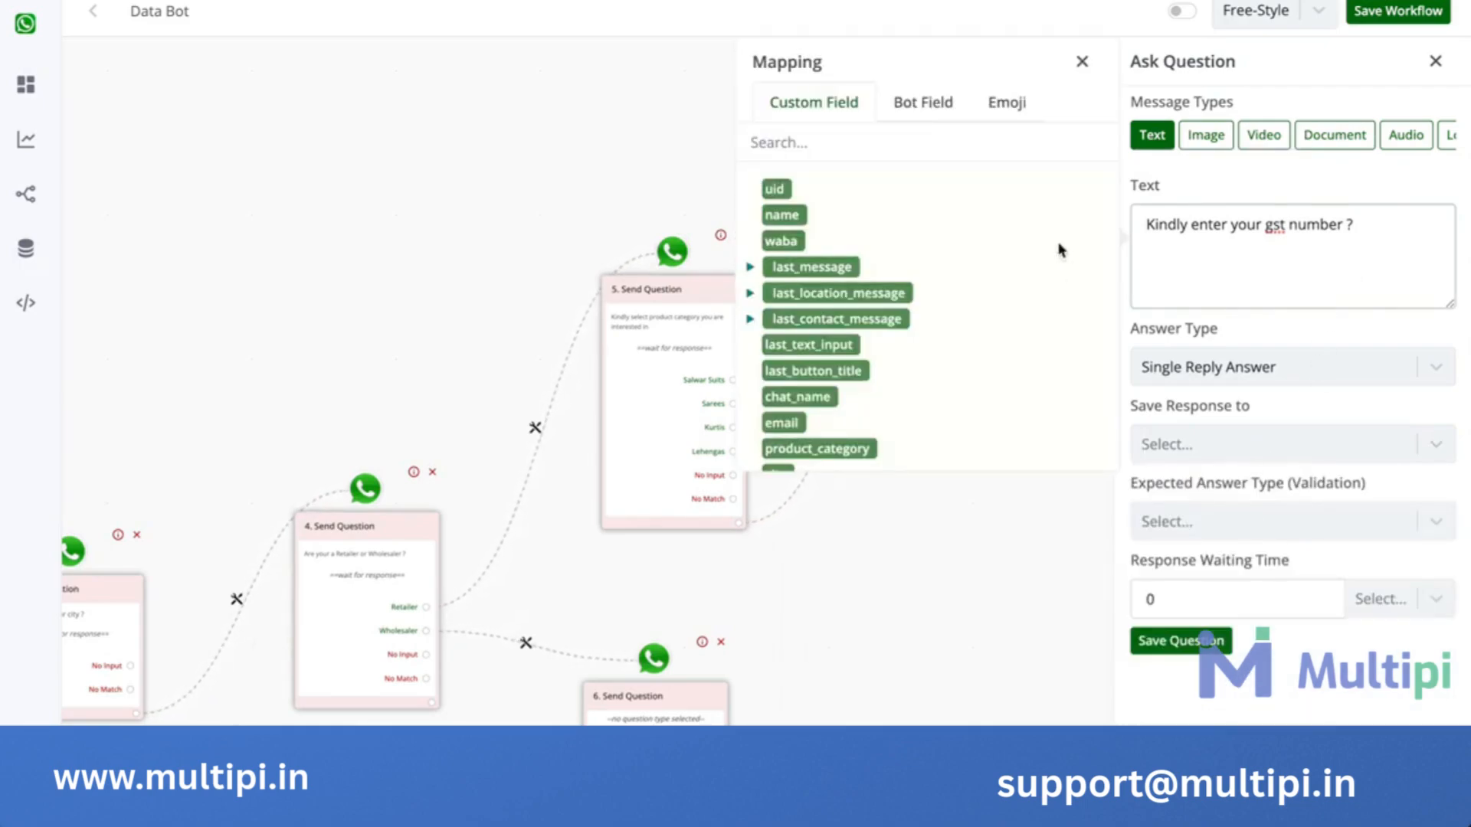
{"action": "left_click", "coordinate": [1082, 61]}
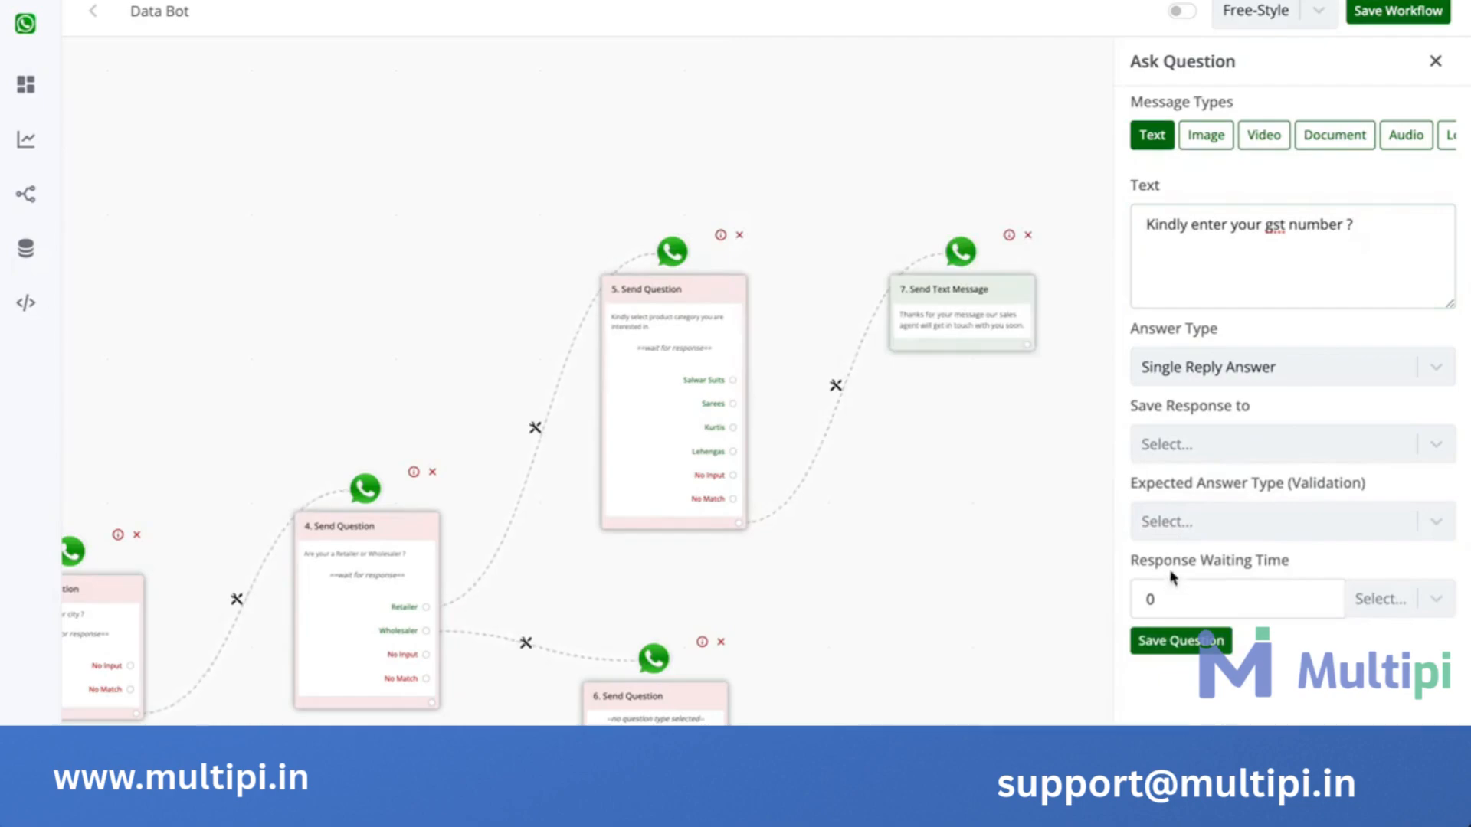
Save the GST number question and the workflow.
{"action": "left_click", "coordinate": [1166, 641]}
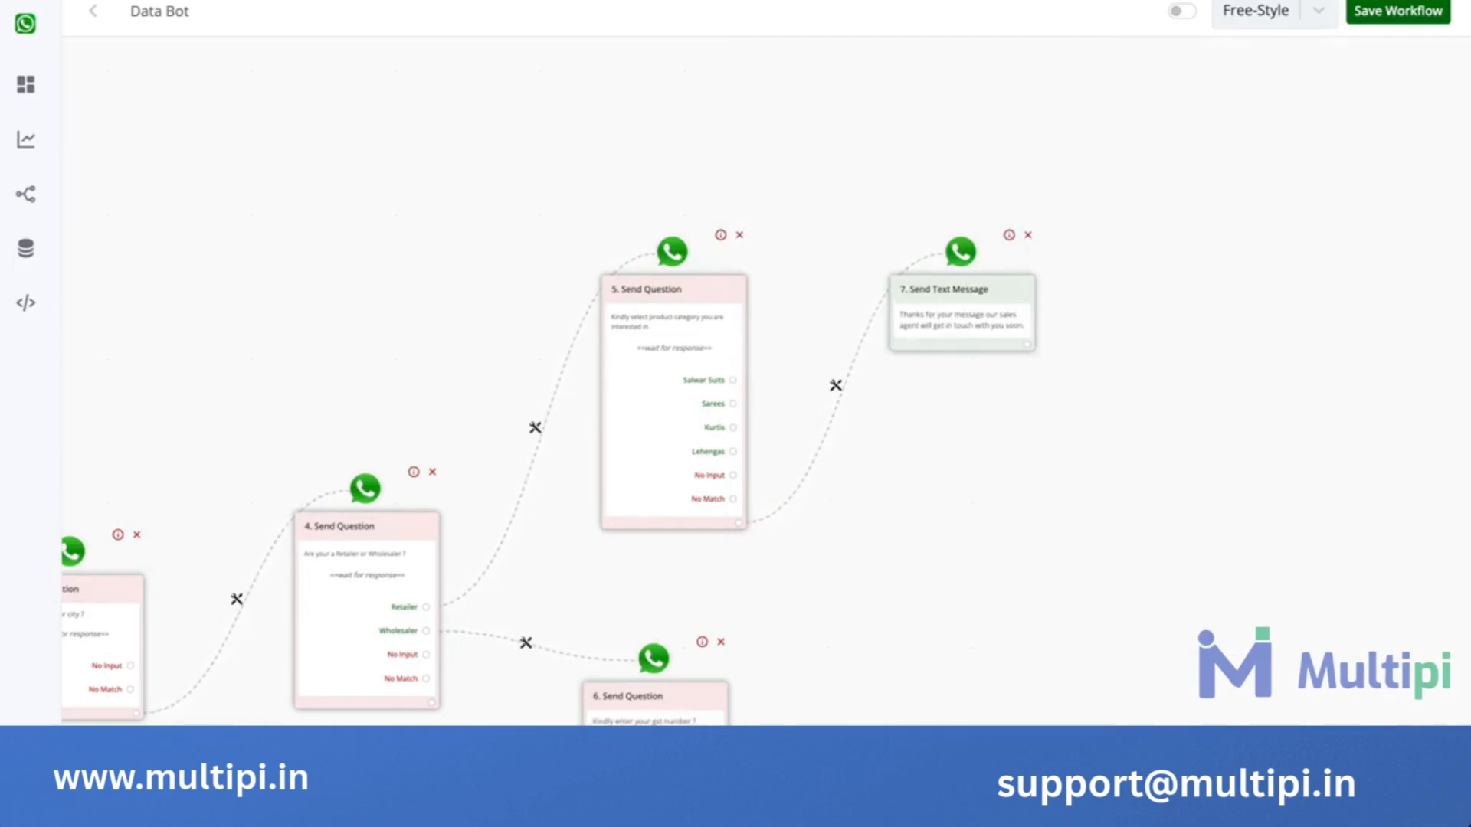
{"action": "left_click", "coordinate": [1406, 16]}
{"action": "left_click", "coordinate": [647, 703]}
{"action": "left_click", "coordinate": [1434, 60]}
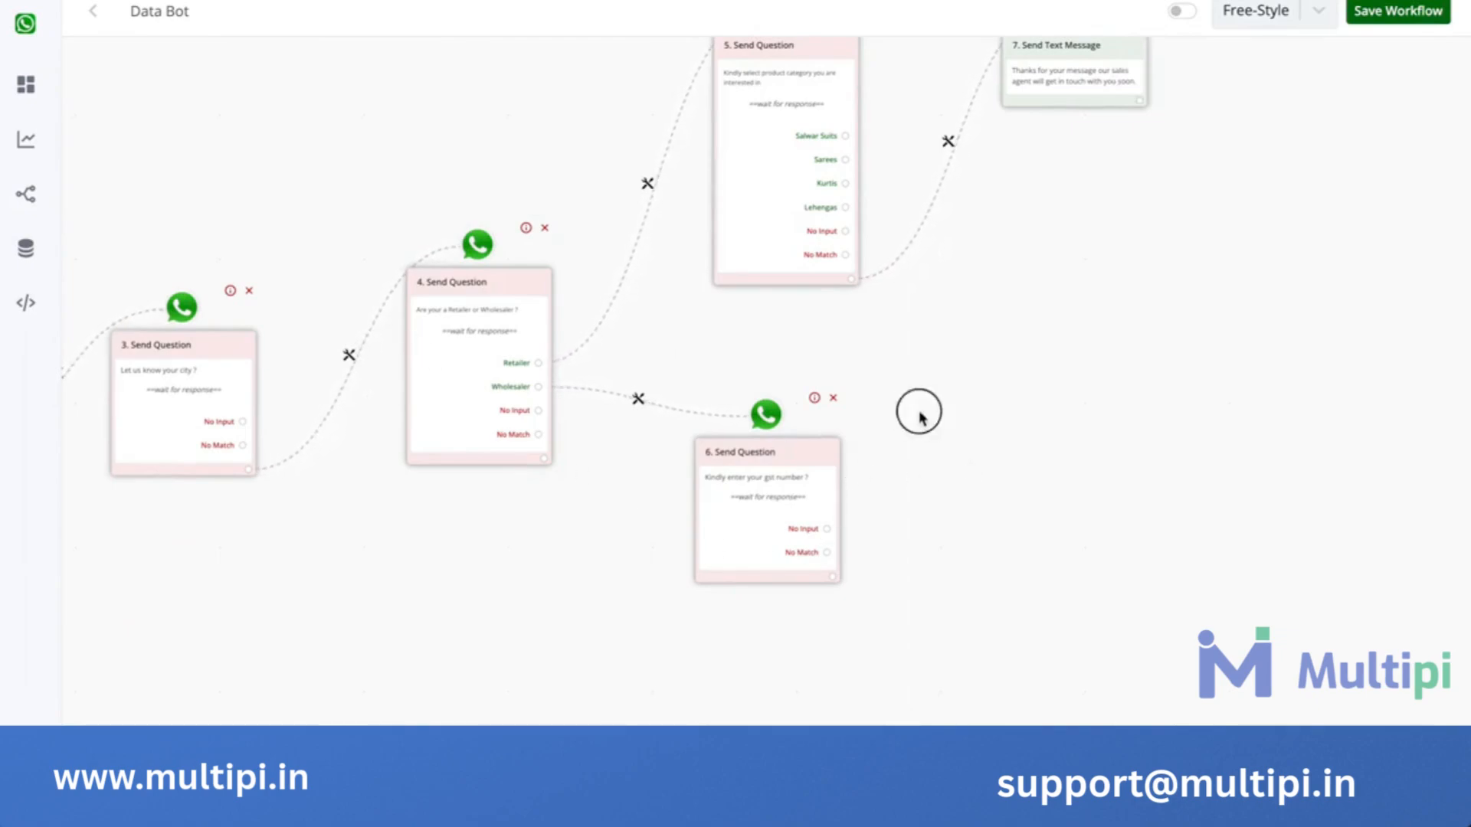
Connect a new Send Message action of type Text after the GST number question.
{"action": "left_click_drag", "start_coordinate": [909, 411], "coordinate": [1123, 424]}
{"action": "left_click_drag", "start_coordinate": [1207, 377], "coordinate": [1192, 441]}
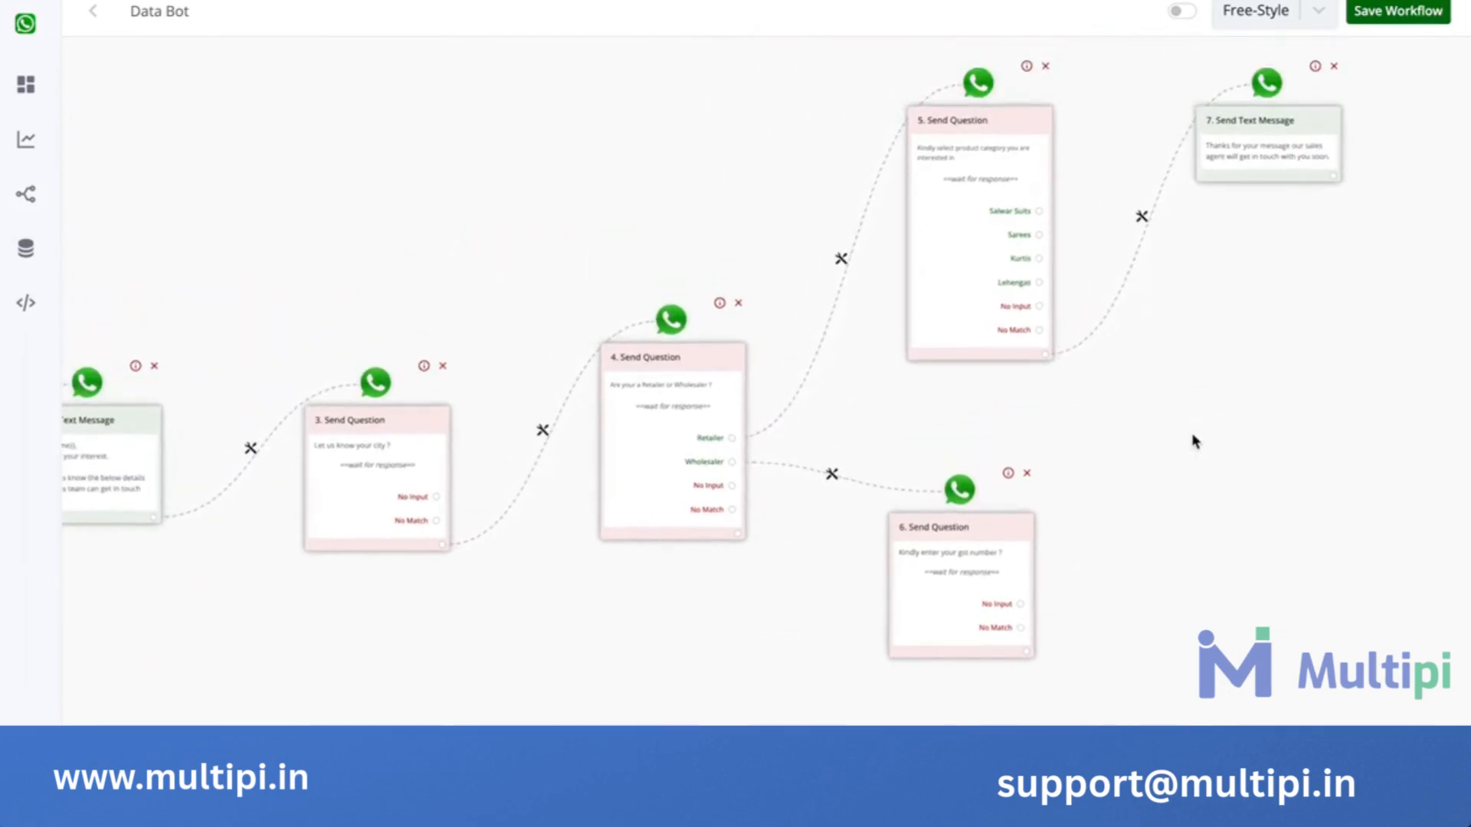
{"action": "left_click", "coordinate": [1026, 652]}
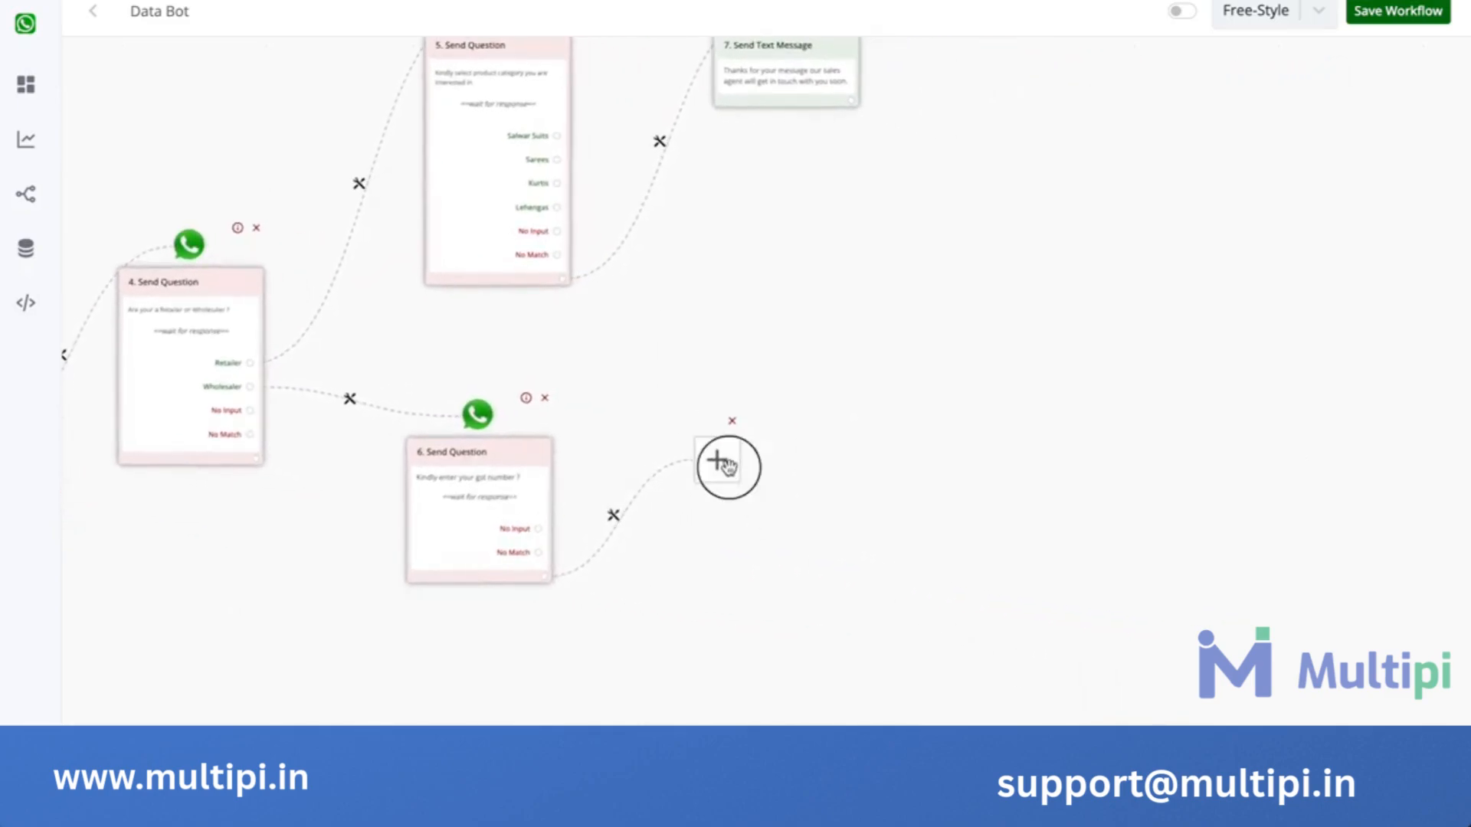
{"action": "left_click", "coordinate": [728, 466]}
{"action": "left_click", "coordinate": [1368, 181]}
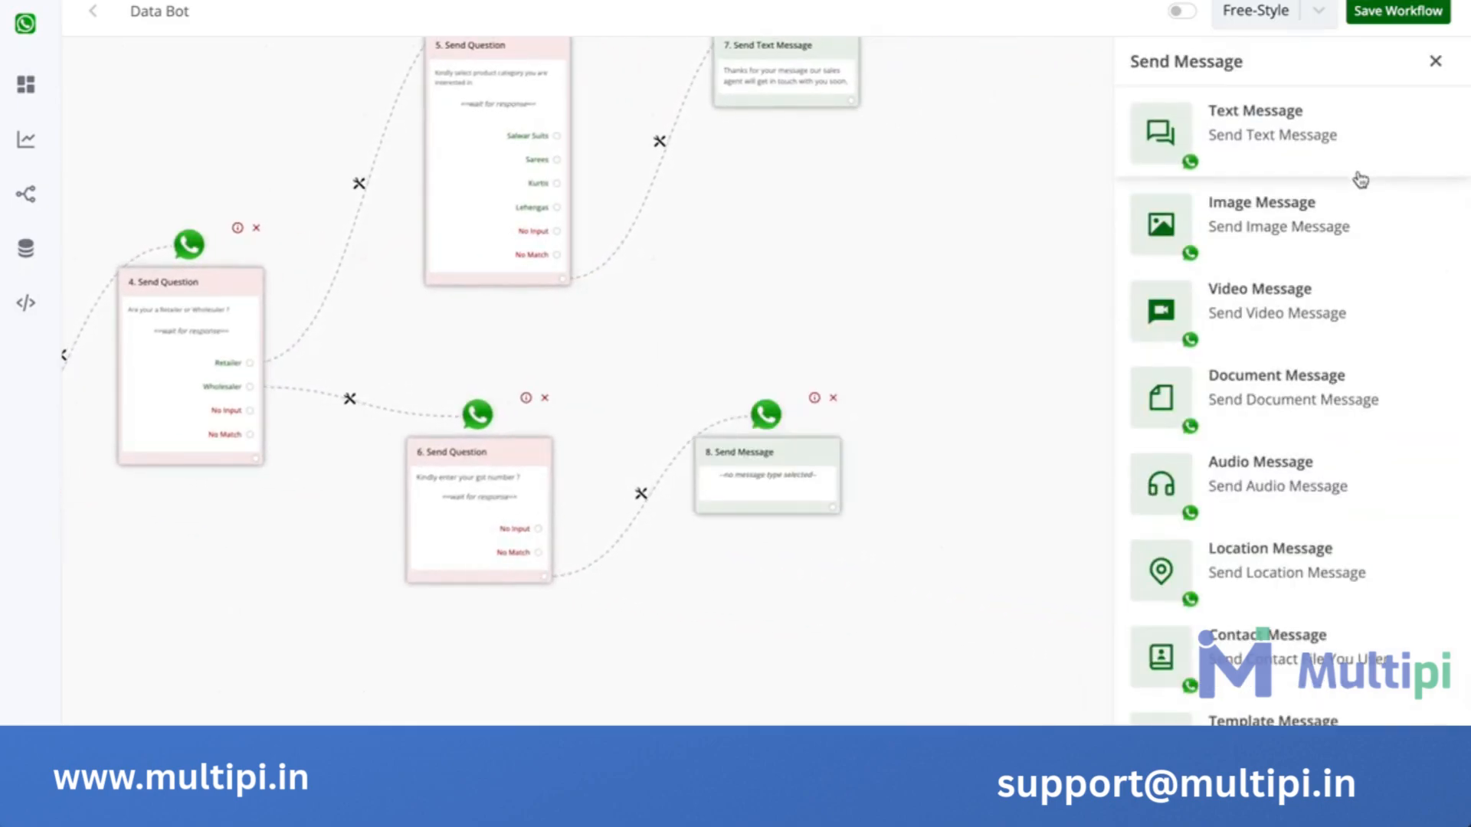
{"action": "left_click", "coordinate": [1335, 161]}
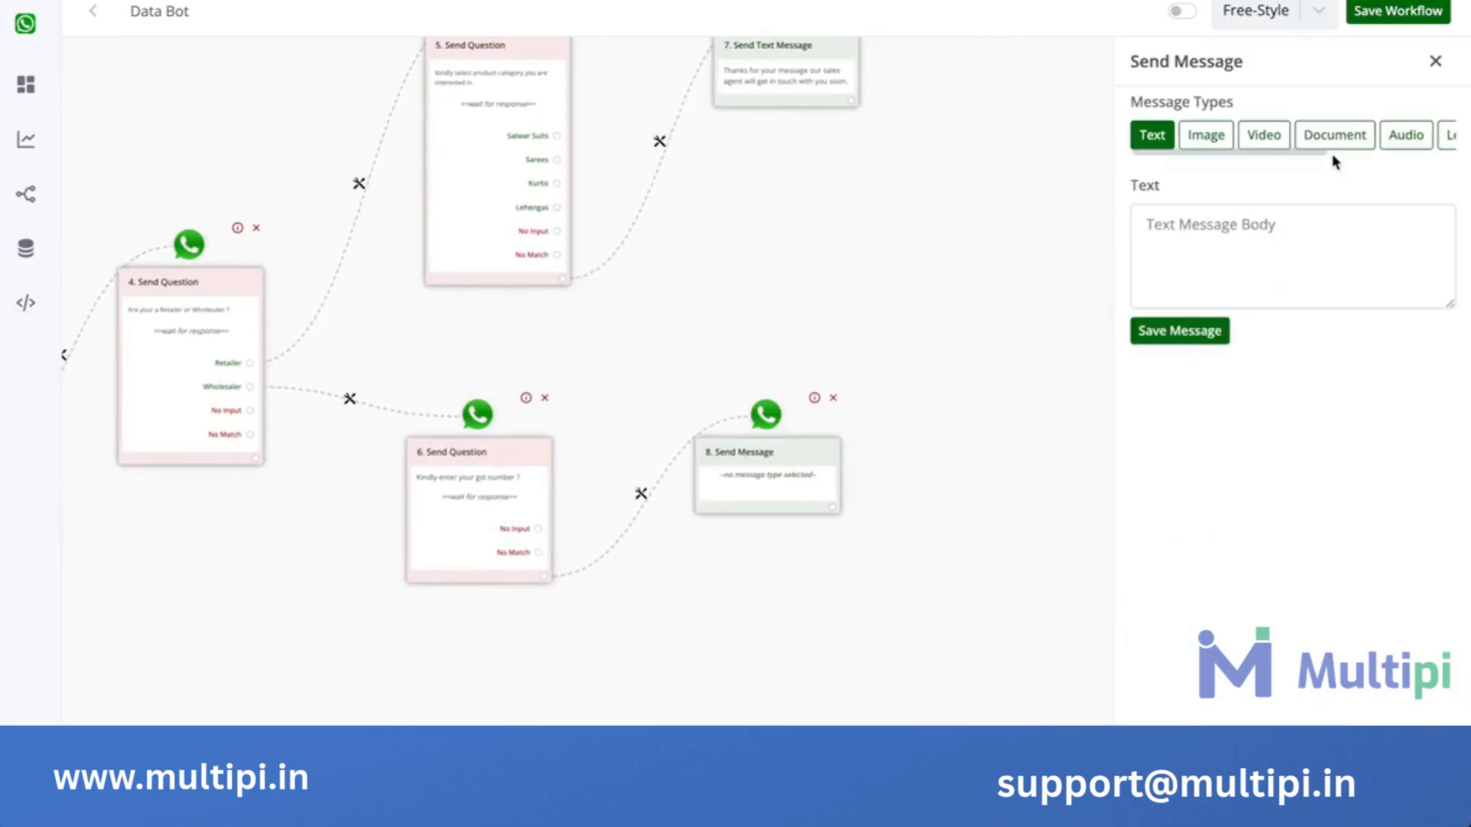
Enter "Thanks for your message, our team will get in touch with you soon" as the wholesaler message text and save it.
{"action": "left_click", "coordinate": [1203, 247]}
{"action": "type", "text": "Tha"}
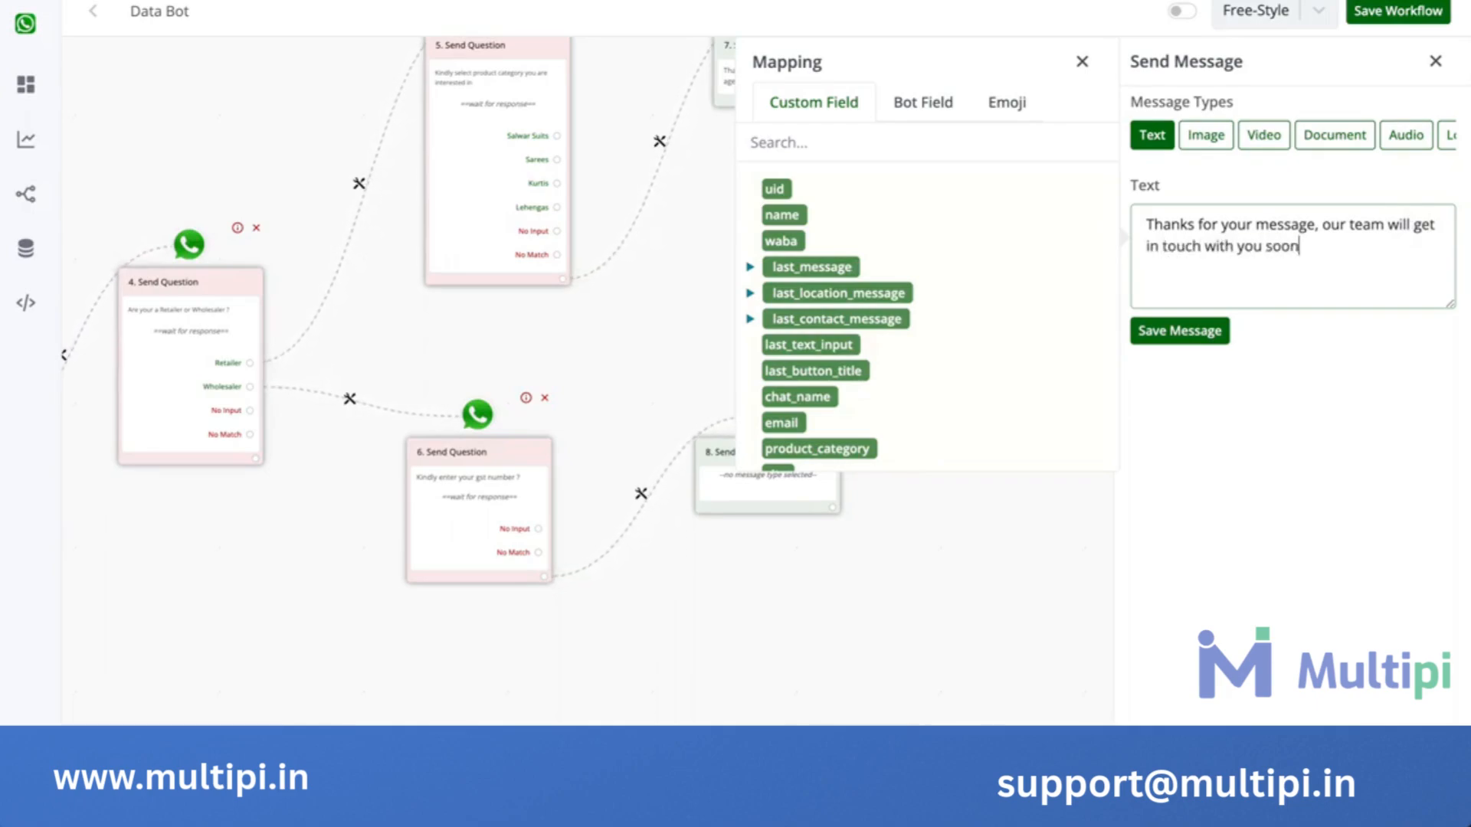
{"action": "left_click", "coordinate": [1186, 331]}
Connect an Assign to Agent action after the closing text message of the Retailer branch.
{"action": "left_click_drag", "start_coordinate": [1189, 335], "coordinate": [1268, 408]}
{"action": "scroll", "coordinate": [1268, 409], "scroll_direction": "down", "scroll_amount": 3}
{"action": "left_click_drag", "start_coordinate": [1139, 371], "coordinate": [1284, 365]}
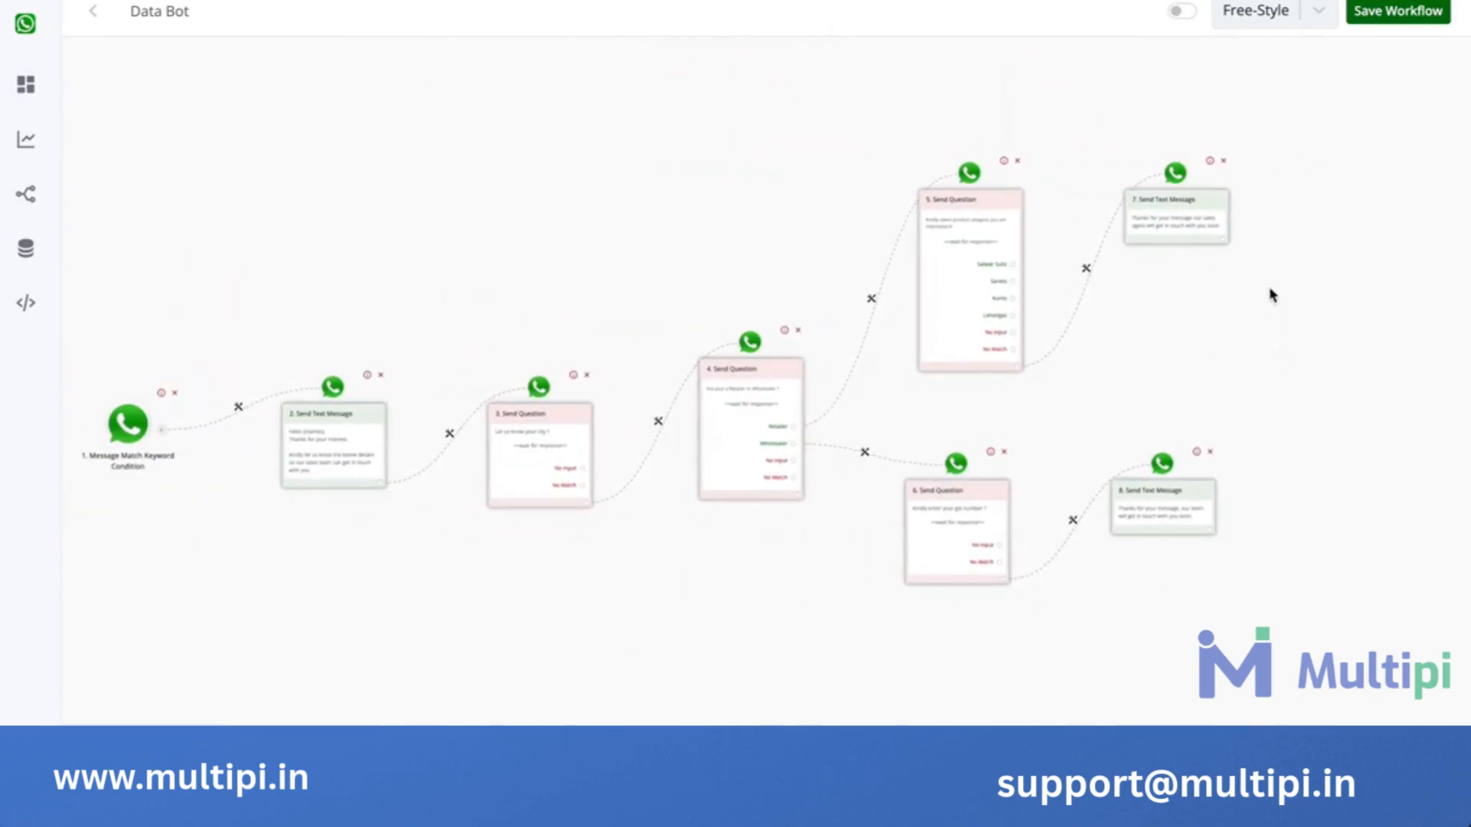
{"action": "left_click_drag", "start_coordinate": [1249, 303], "coordinate": [1228, 302]}
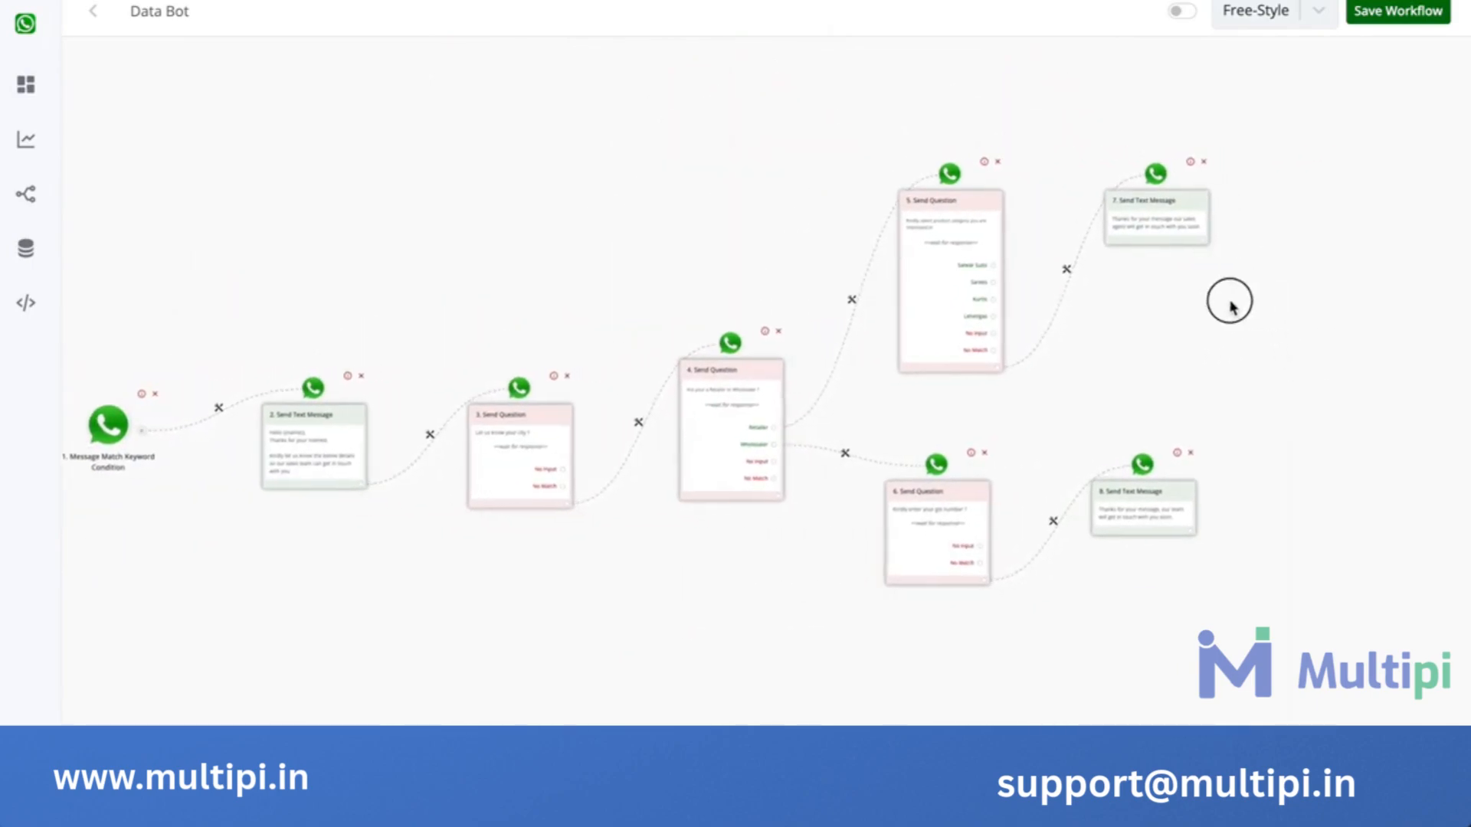
{"action": "left_click_drag", "start_coordinate": [1201, 241], "coordinate": [492, 496]}
{"action": "scroll", "coordinate": [360, 463], "scroll_direction": "up", "scroll_amount": 3}
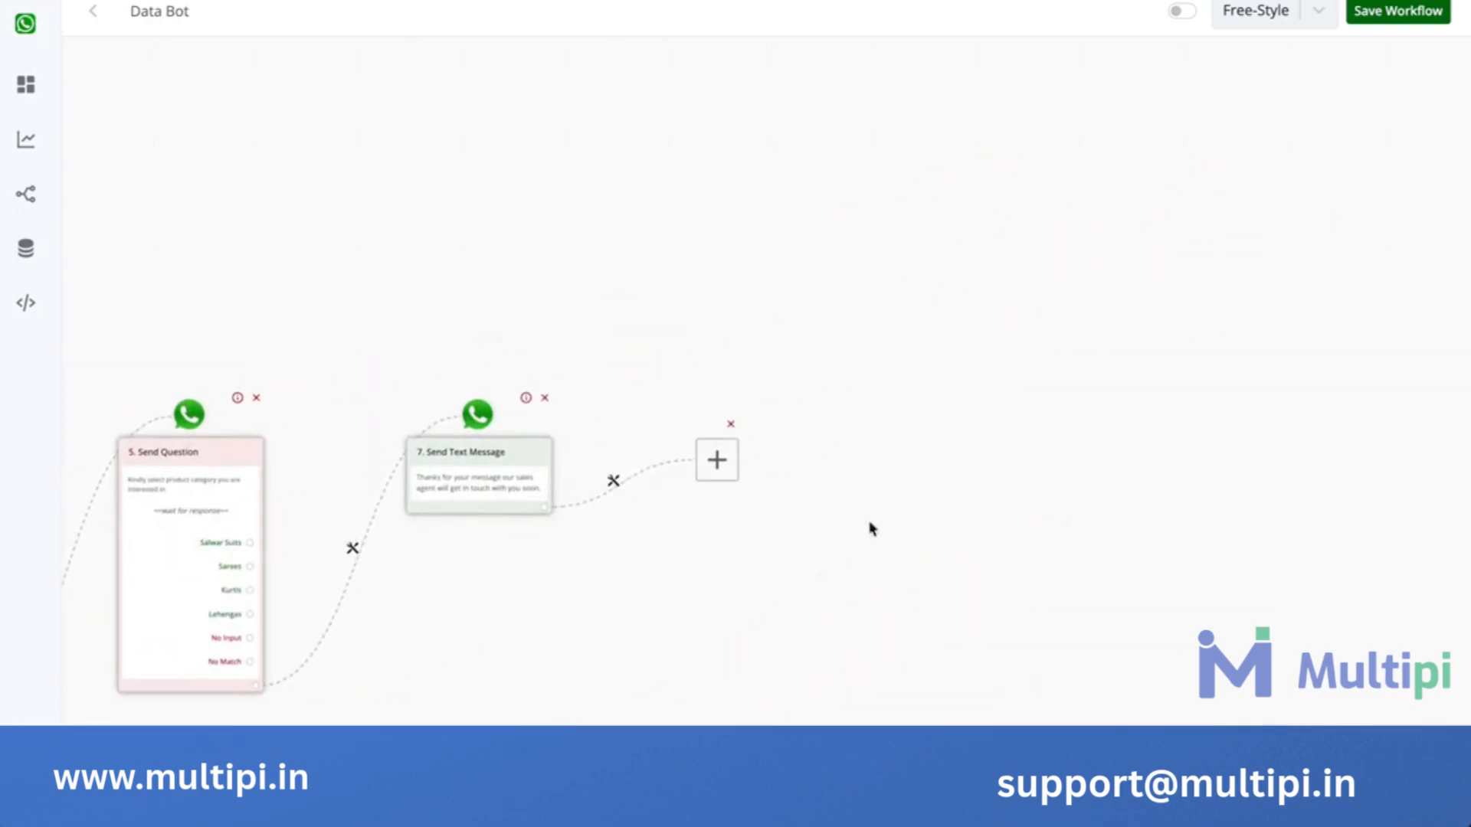
{"action": "left_click_drag", "start_coordinate": [916, 532], "coordinate": [1116, 291]}
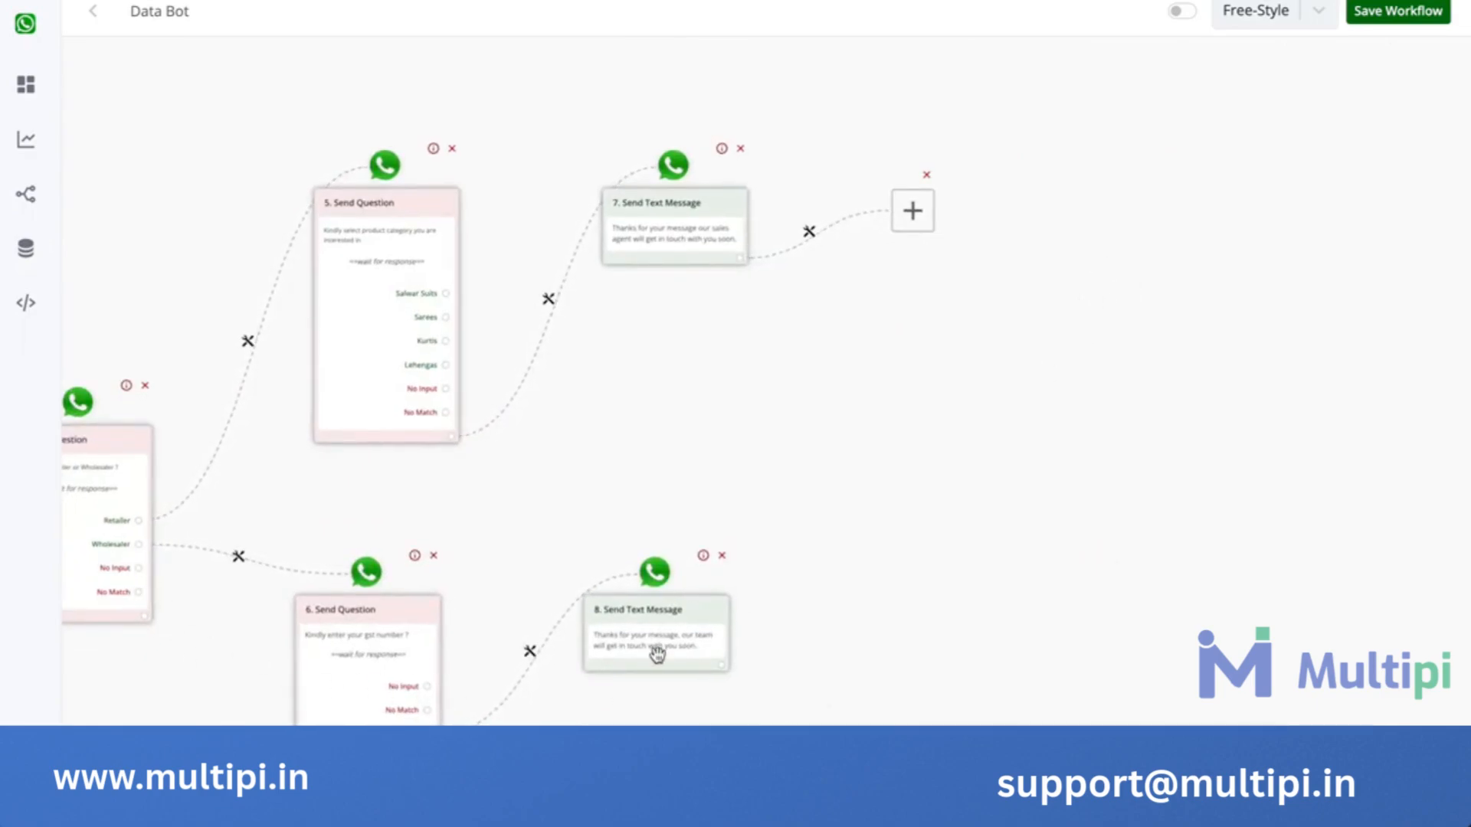
{"action": "left_click", "coordinate": [916, 207]}
{"action": "left_click", "coordinate": [1294, 457]}
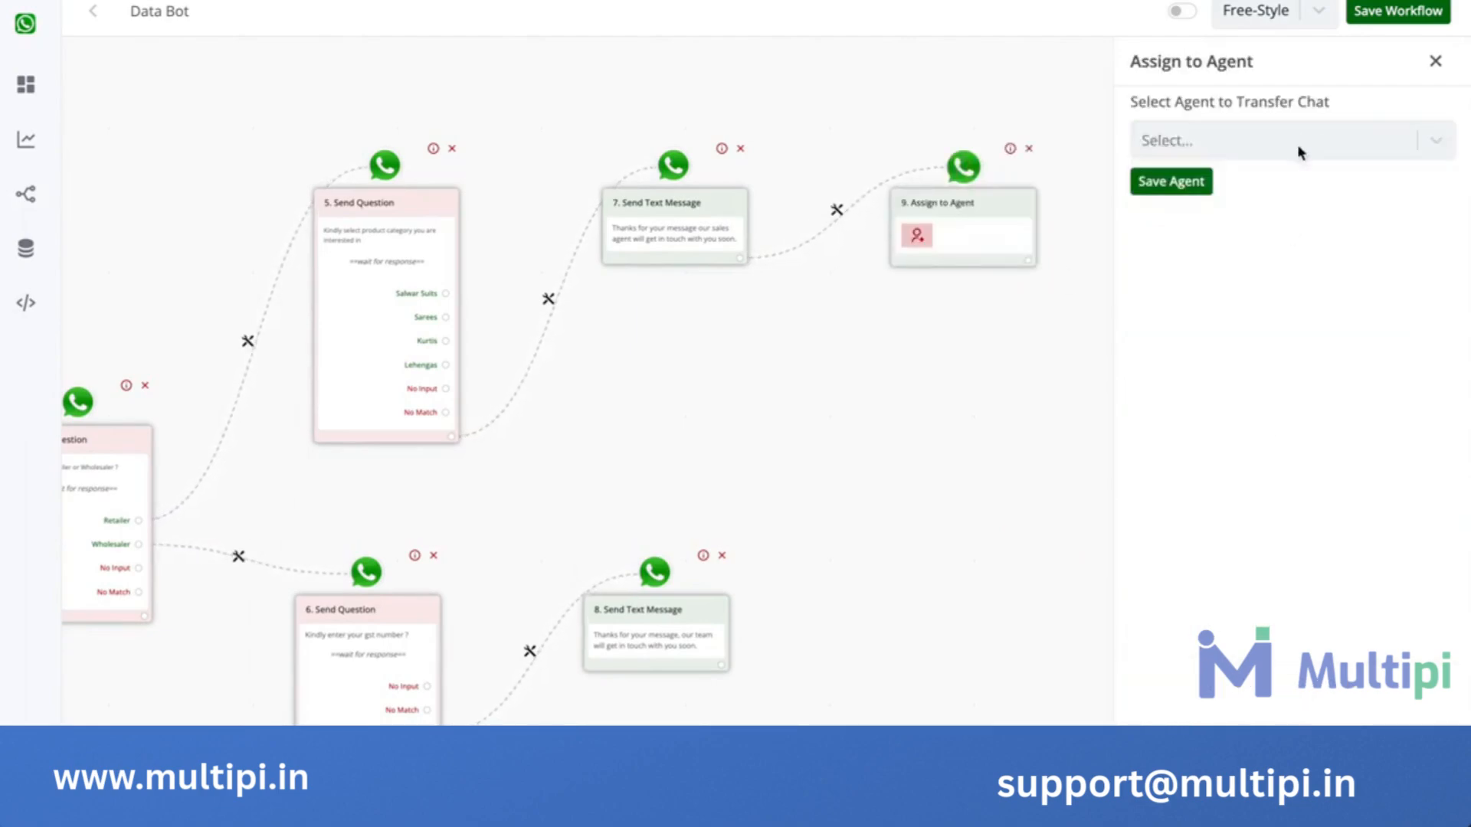
Choose Demo account as the agent to transfer the chat to and save the agent.
{"action": "left_click", "coordinate": [1342, 138]}
{"action": "left_click", "coordinate": [1340, 133]}
{"action": "left_click", "coordinate": [1340, 133]}
{"action": "left_click", "coordinate": [1318, 197]}
{"action": "left_click", "coordinate": [1206, 191]}
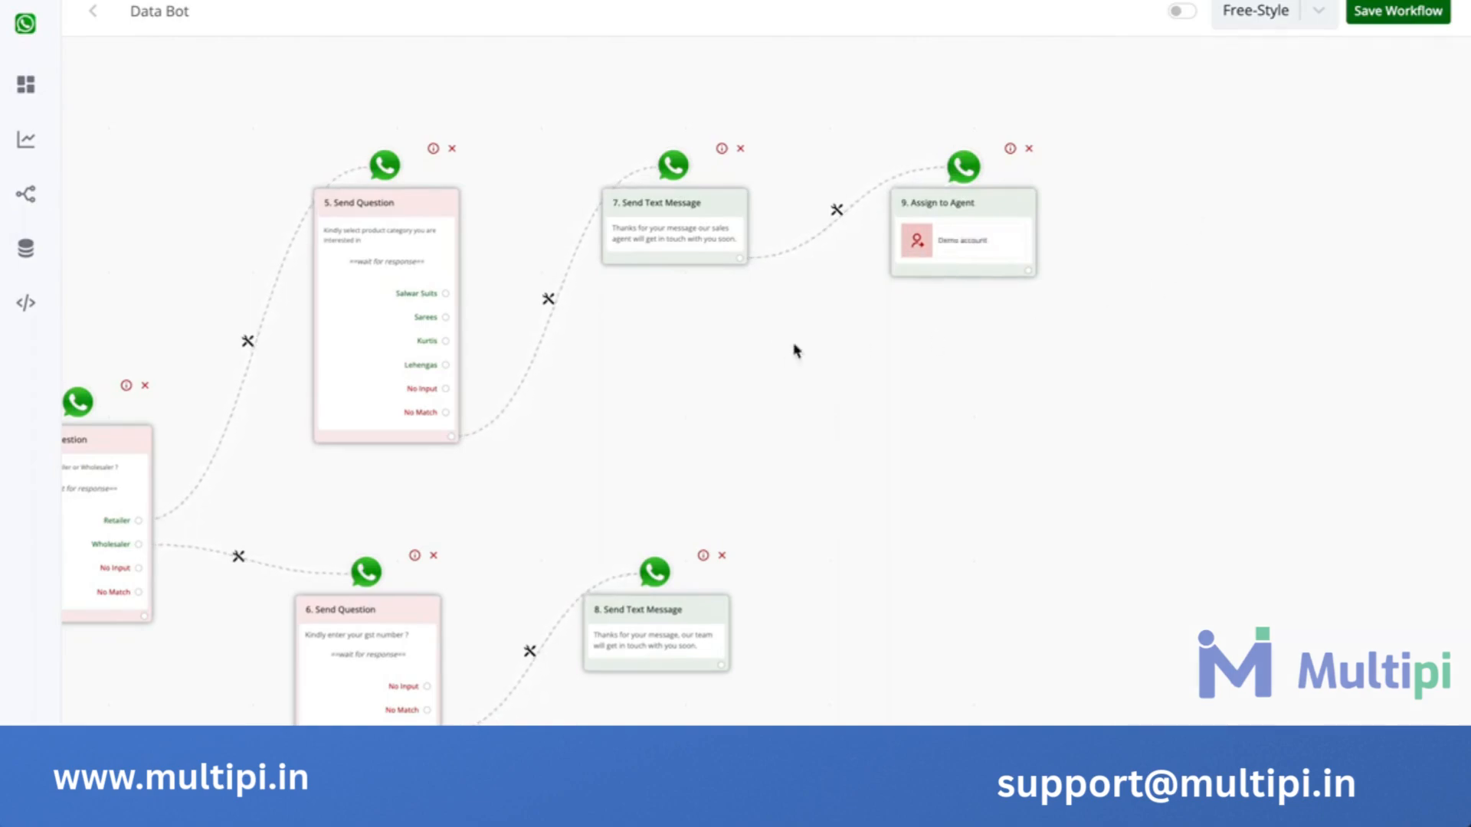
Reopen the Assign to Agent action, select Demo account again as the agent and save it.
{"action": "left_click_drag", "start_coordinate": [636, 375], "coordinate": [1024, 368]}
{"action": "left_click_drag", "start_coordinate": [462, 215], "coordinate": [153, 216]}
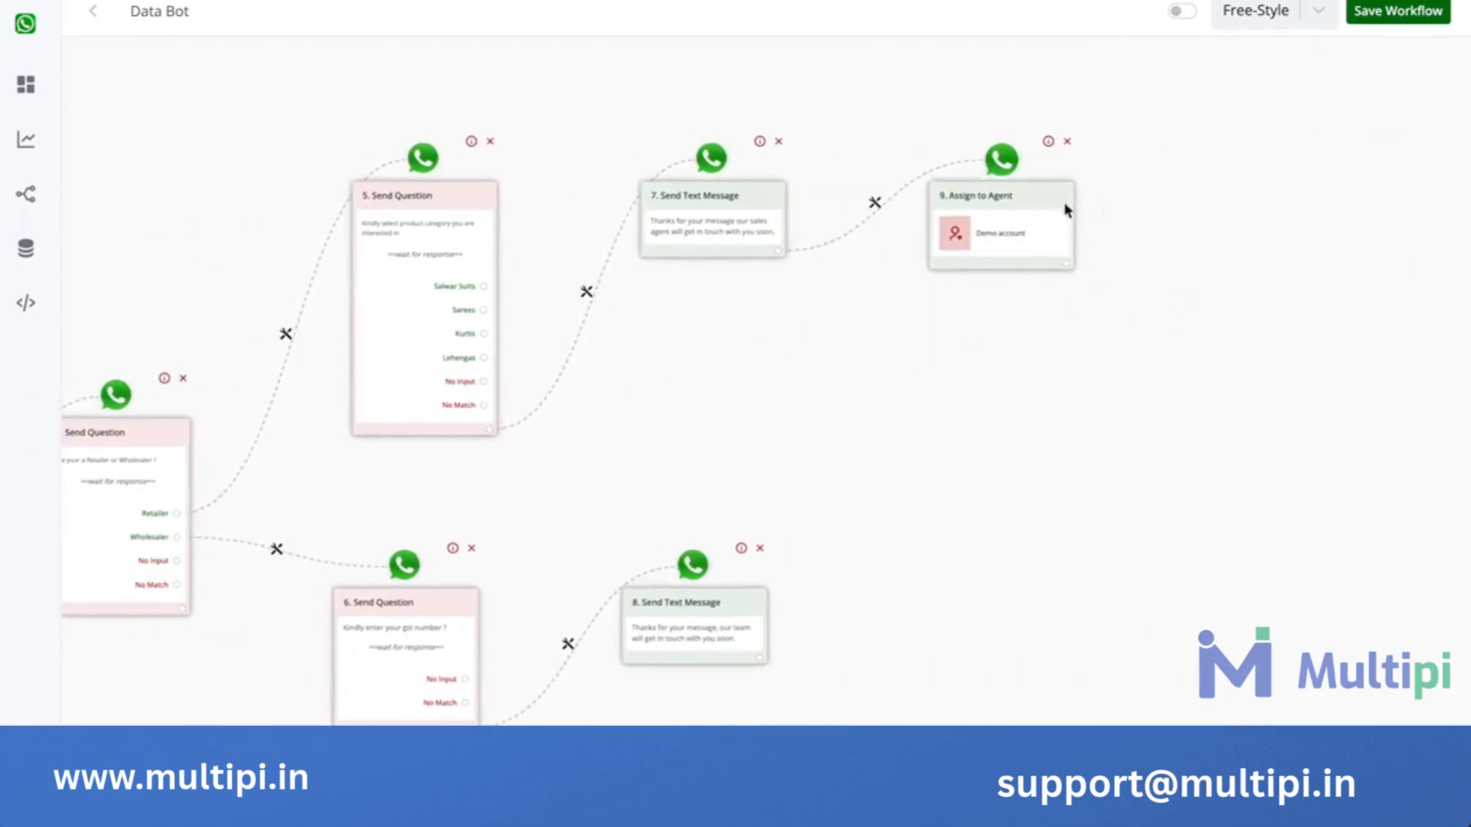
{"action": "left_click", "coordinate": [1035, 253]}
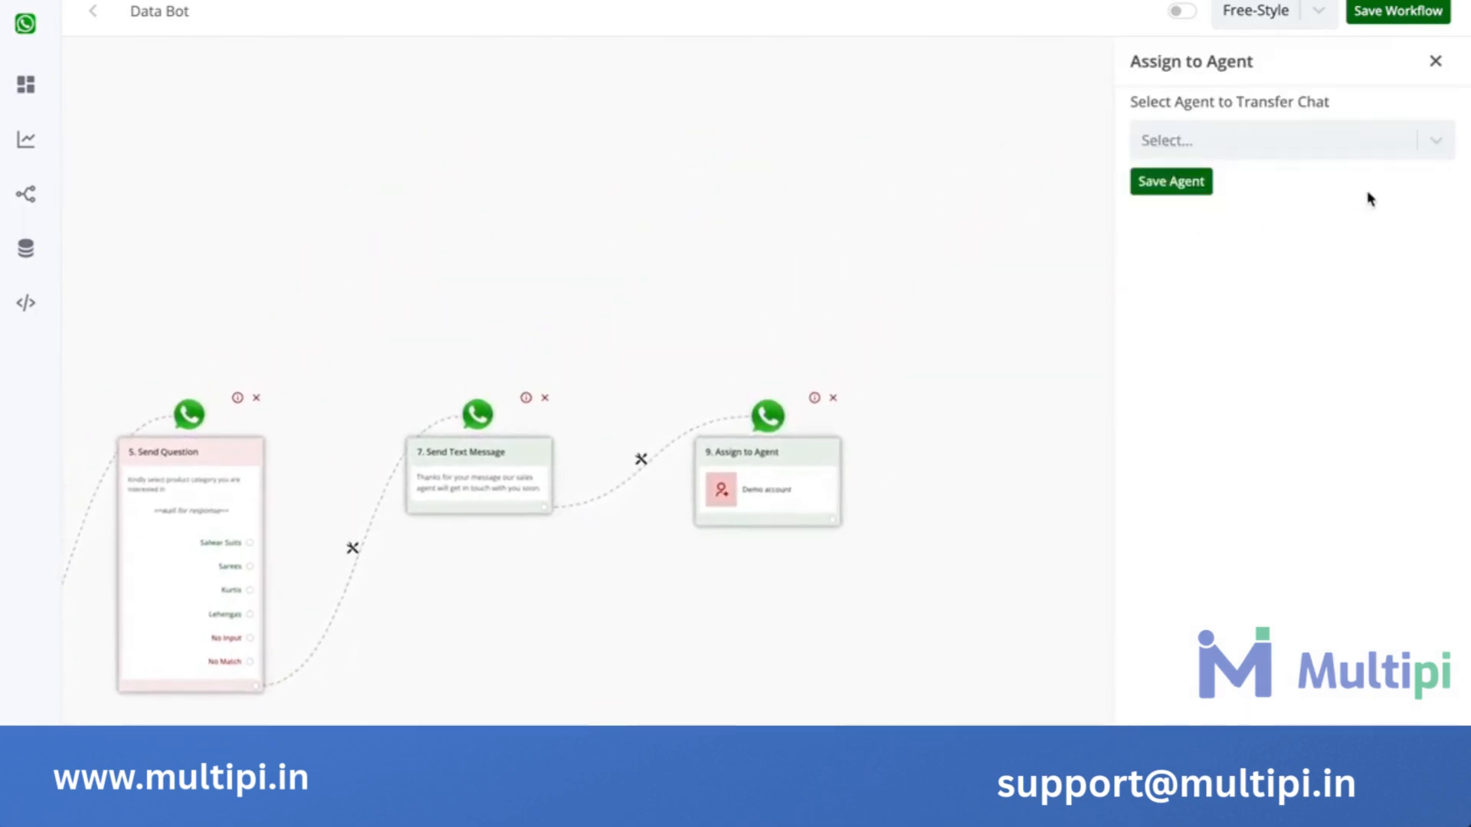
{"action": "left_click", "coordinate": [1430, 140]}
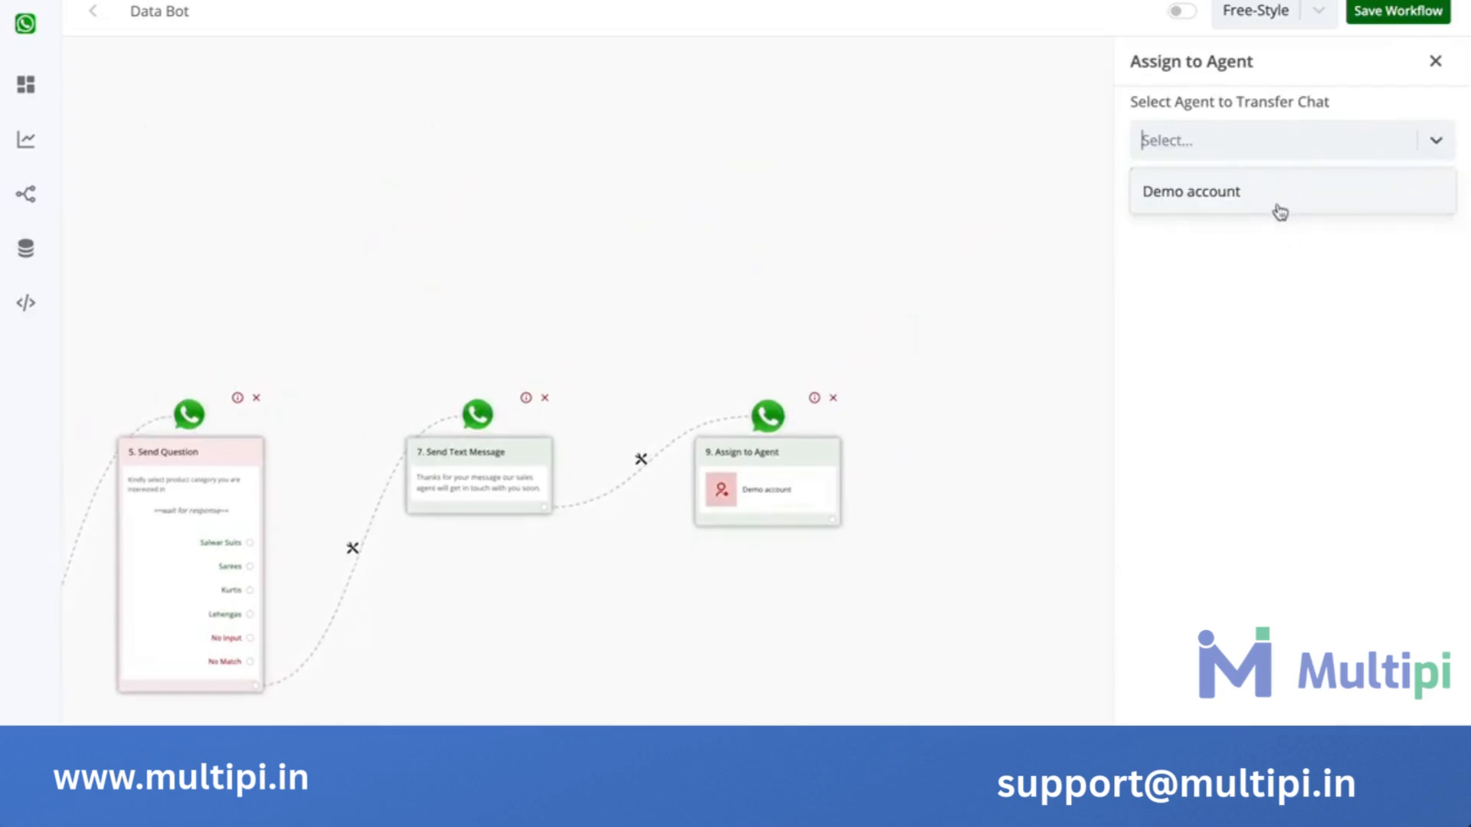
{"action": "left_click", "coordinate": [1236, 195]}
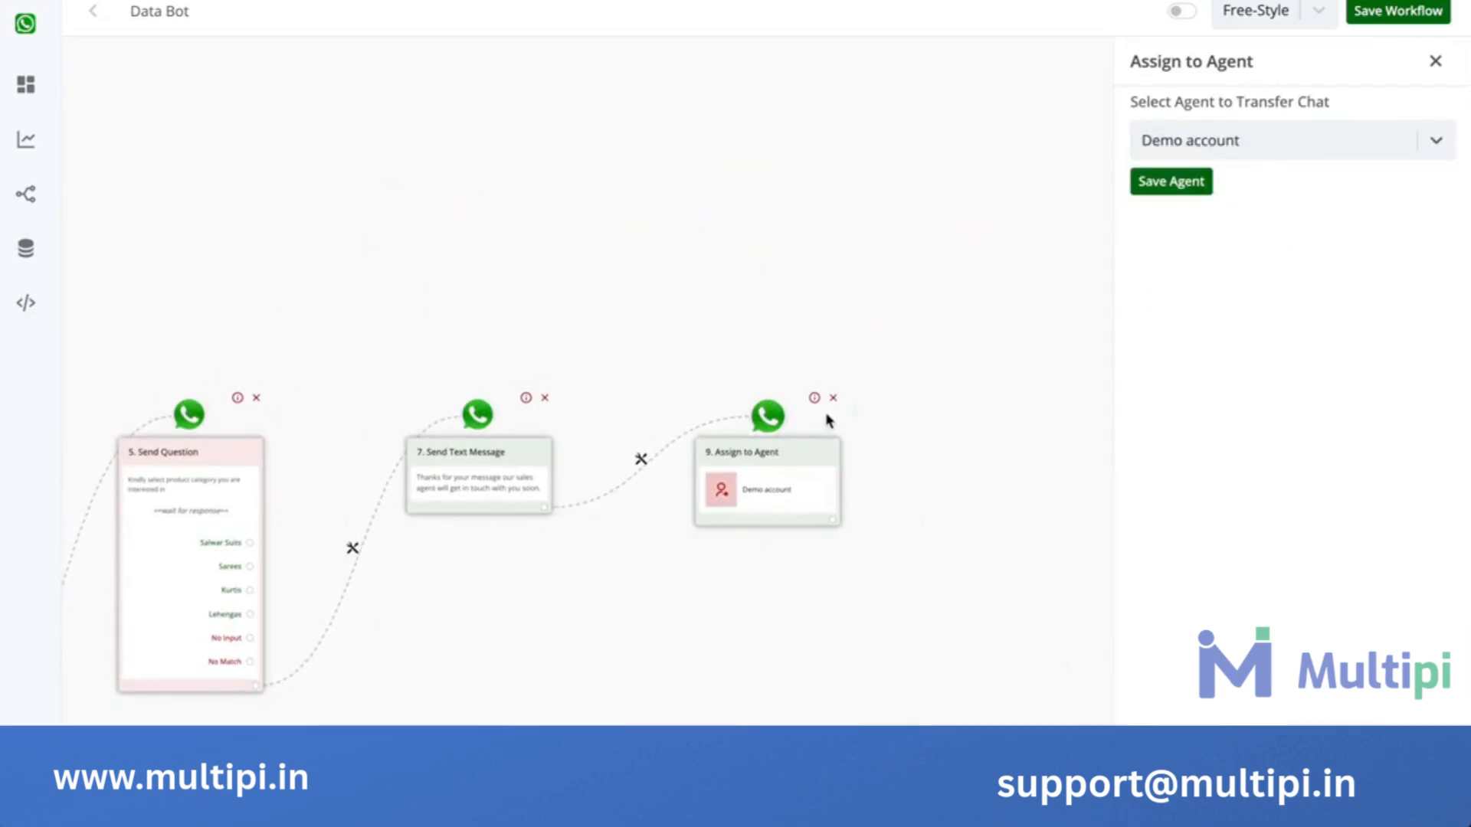
{"action": "scroll", "coordinate": [972, 420], "scroll_direction": "down", "scroll_amount": 4}
{"action": "left_click", "coordinate": [1180, 182]}
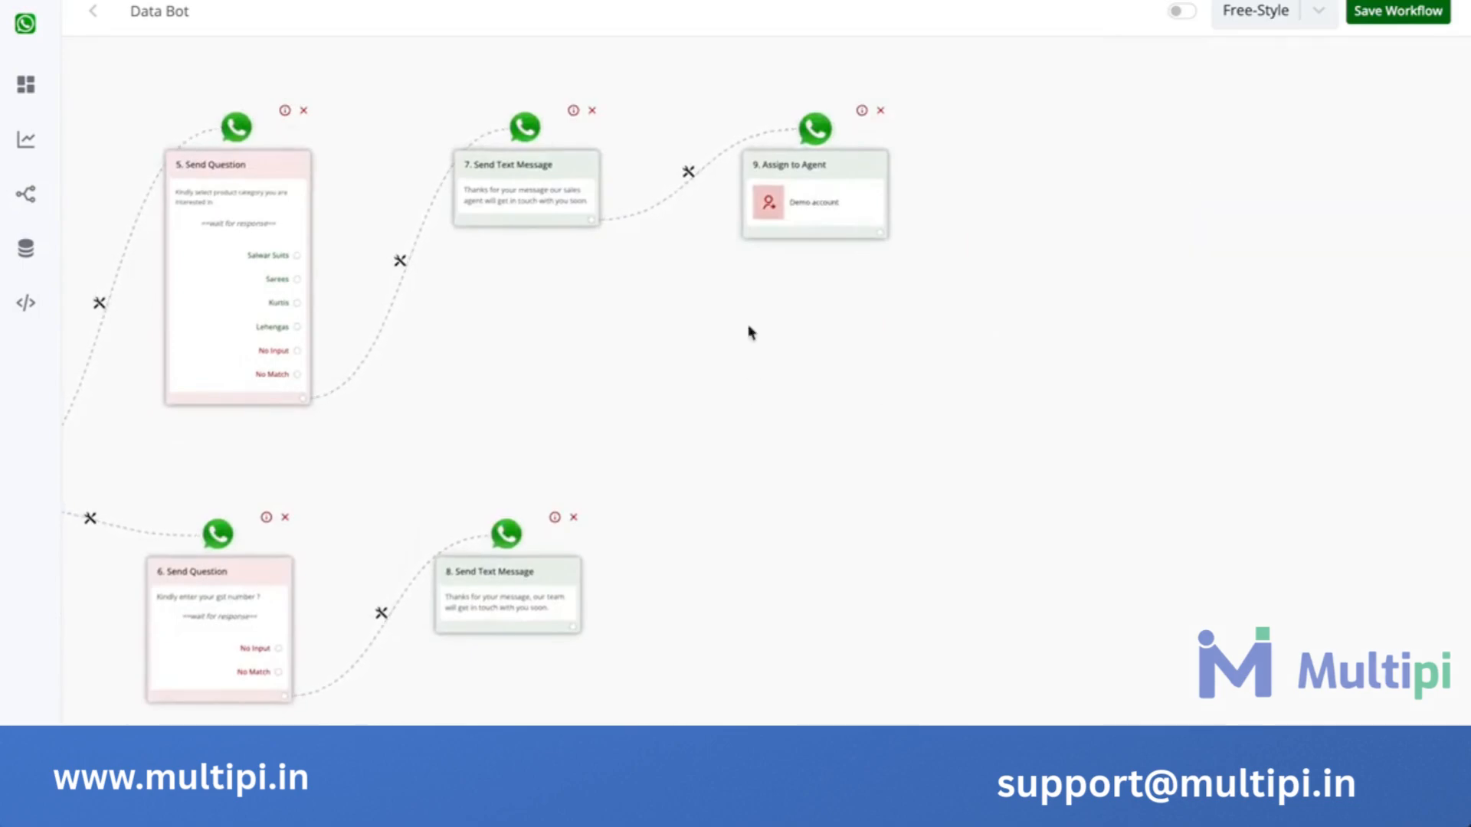
Save the workflow with the new wholesaler message and agent assignment.
{"action": "left_click_drag", "start_coordinate": [781, 646], "coordinate": [1202, 509]}
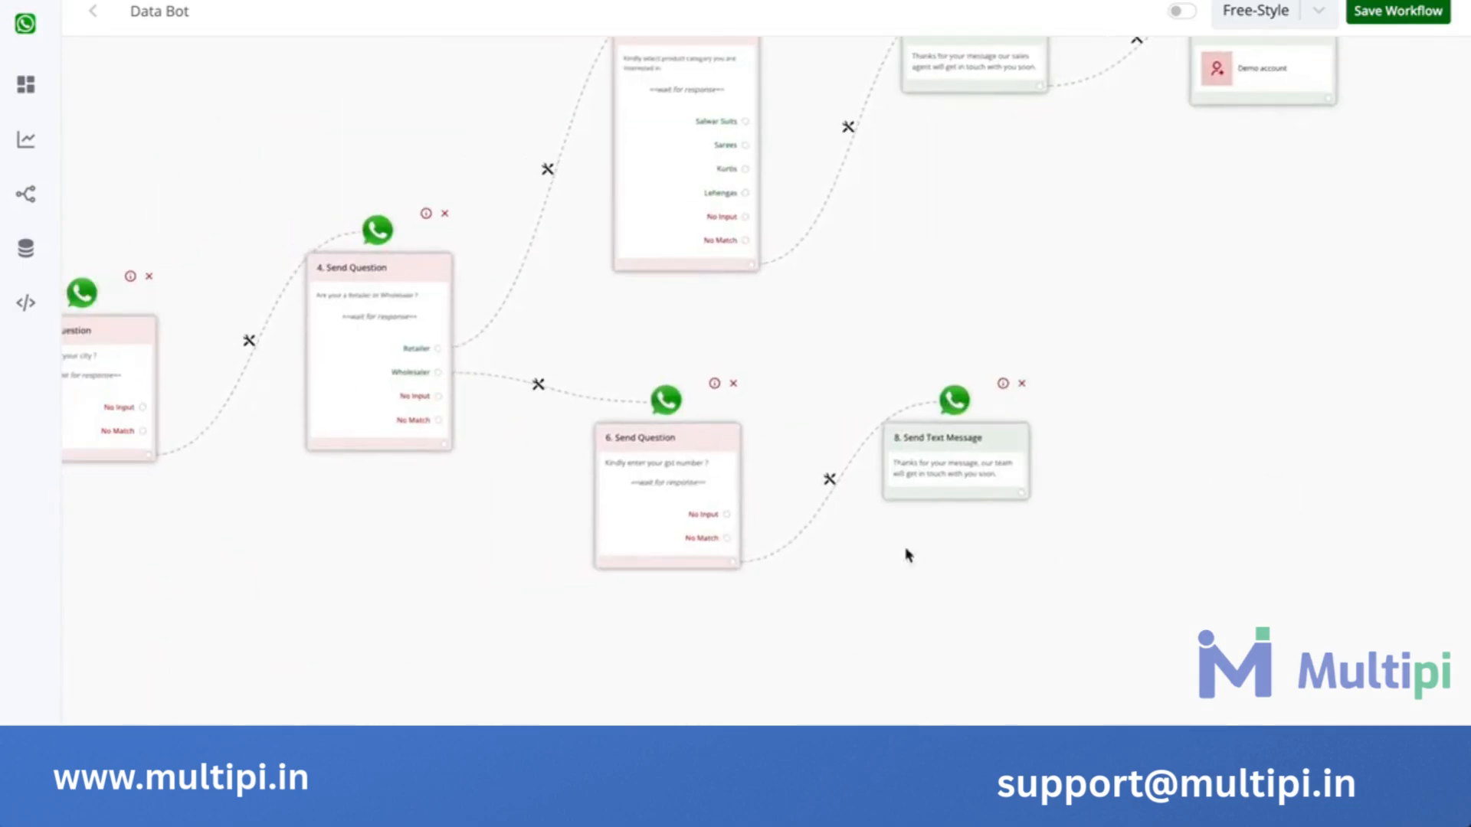
{"action": "mouse_move", "coordinate": [1413, 6]}
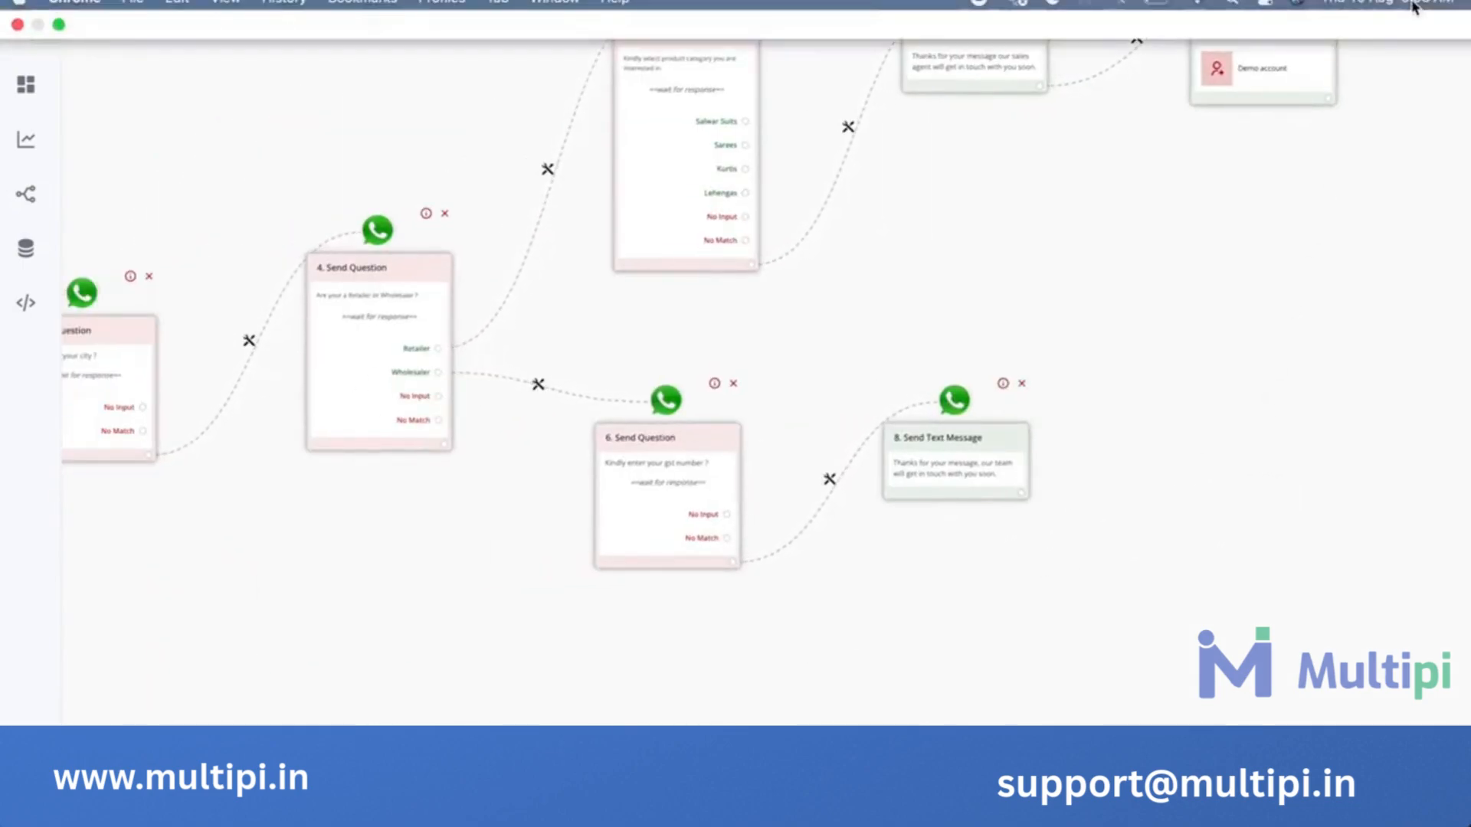
{"action": "left_click", "coordinate": [1406, 11]}
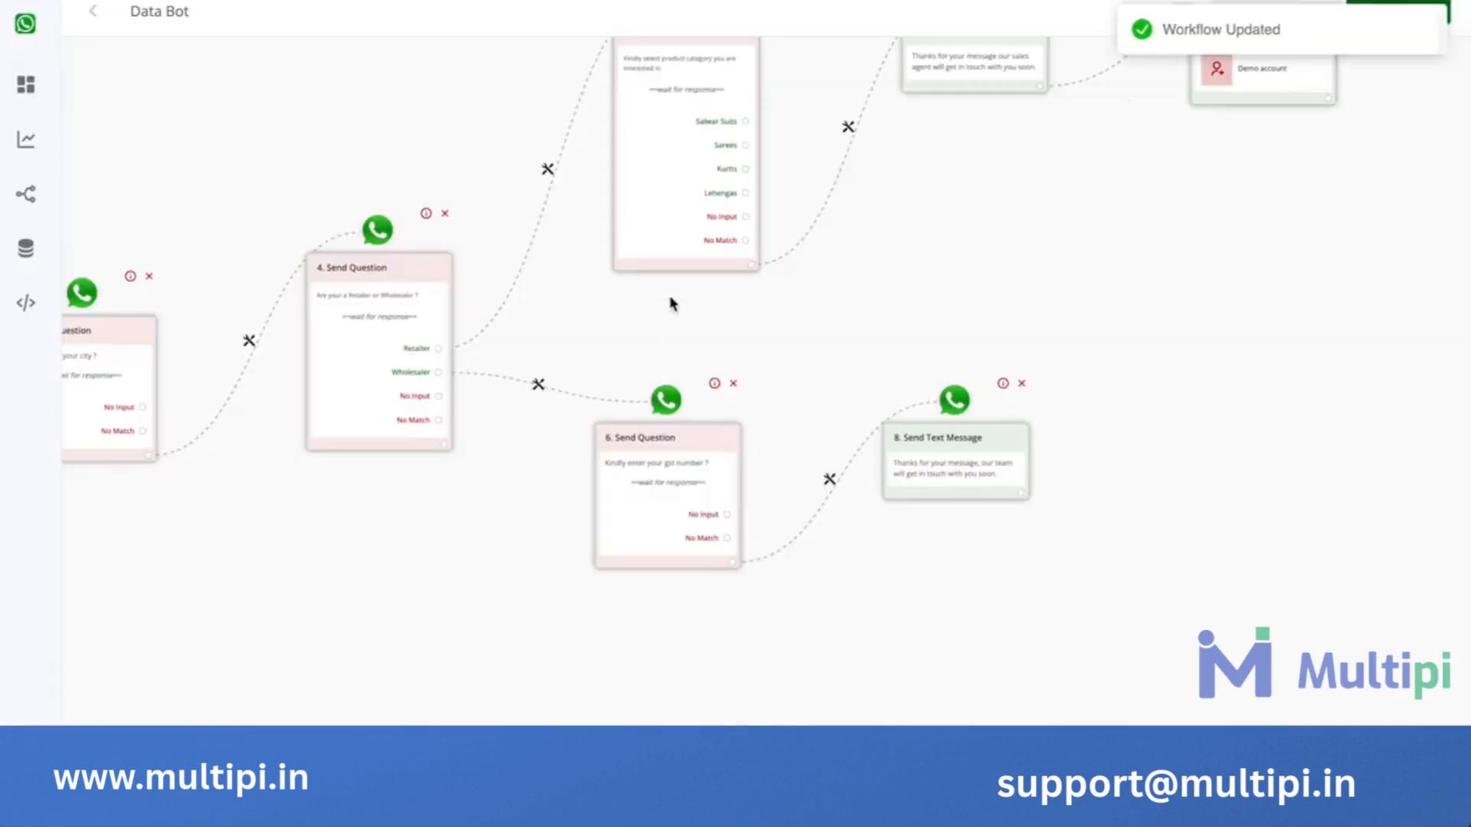
Leave the bot flow and open the list of custom fields in the CRM.
{"action": "left_click", "coordinate": [9, 137]}
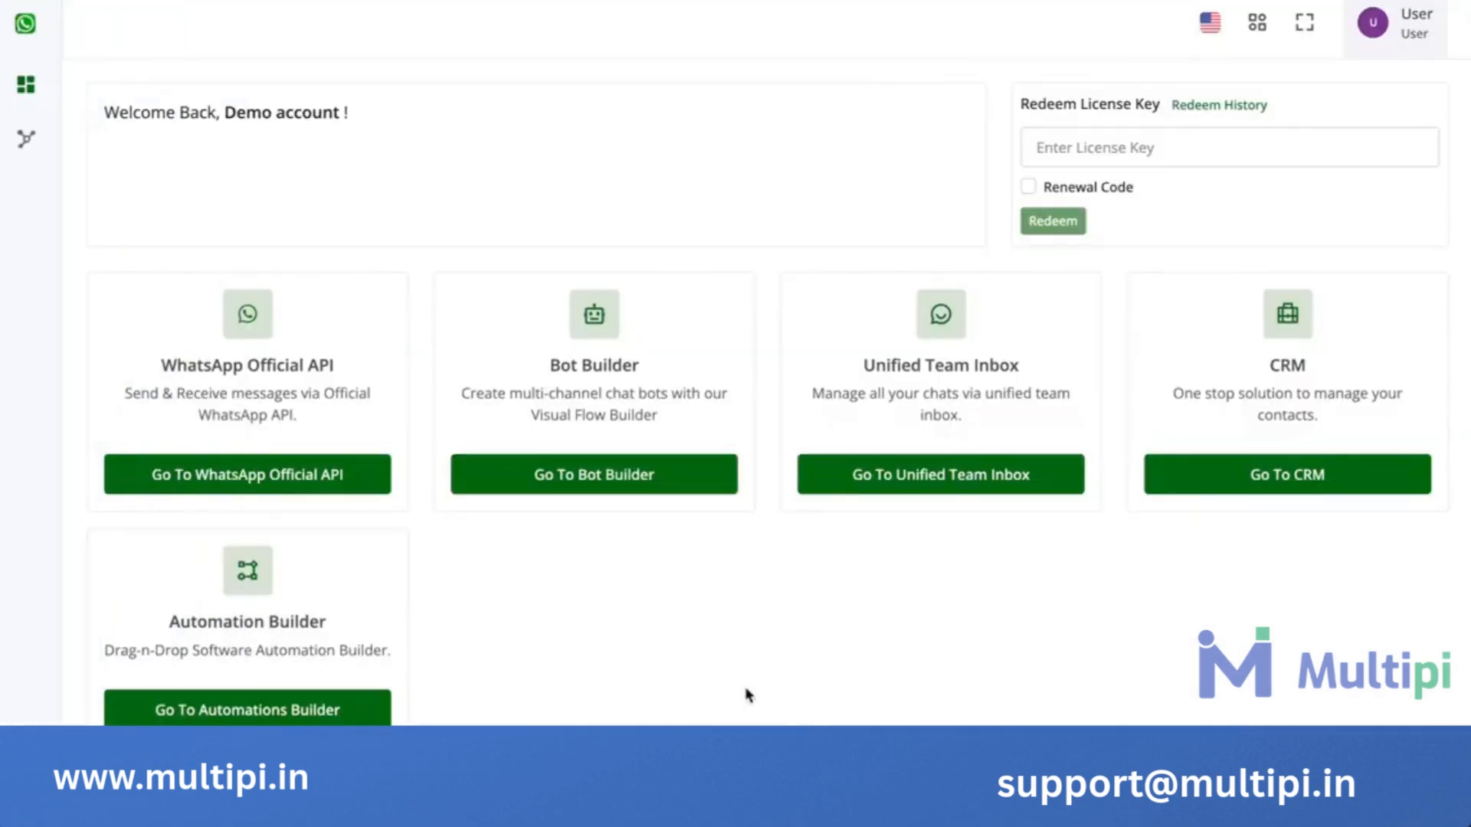
{"action": "left_click", "coordinate": [1319, 487]}
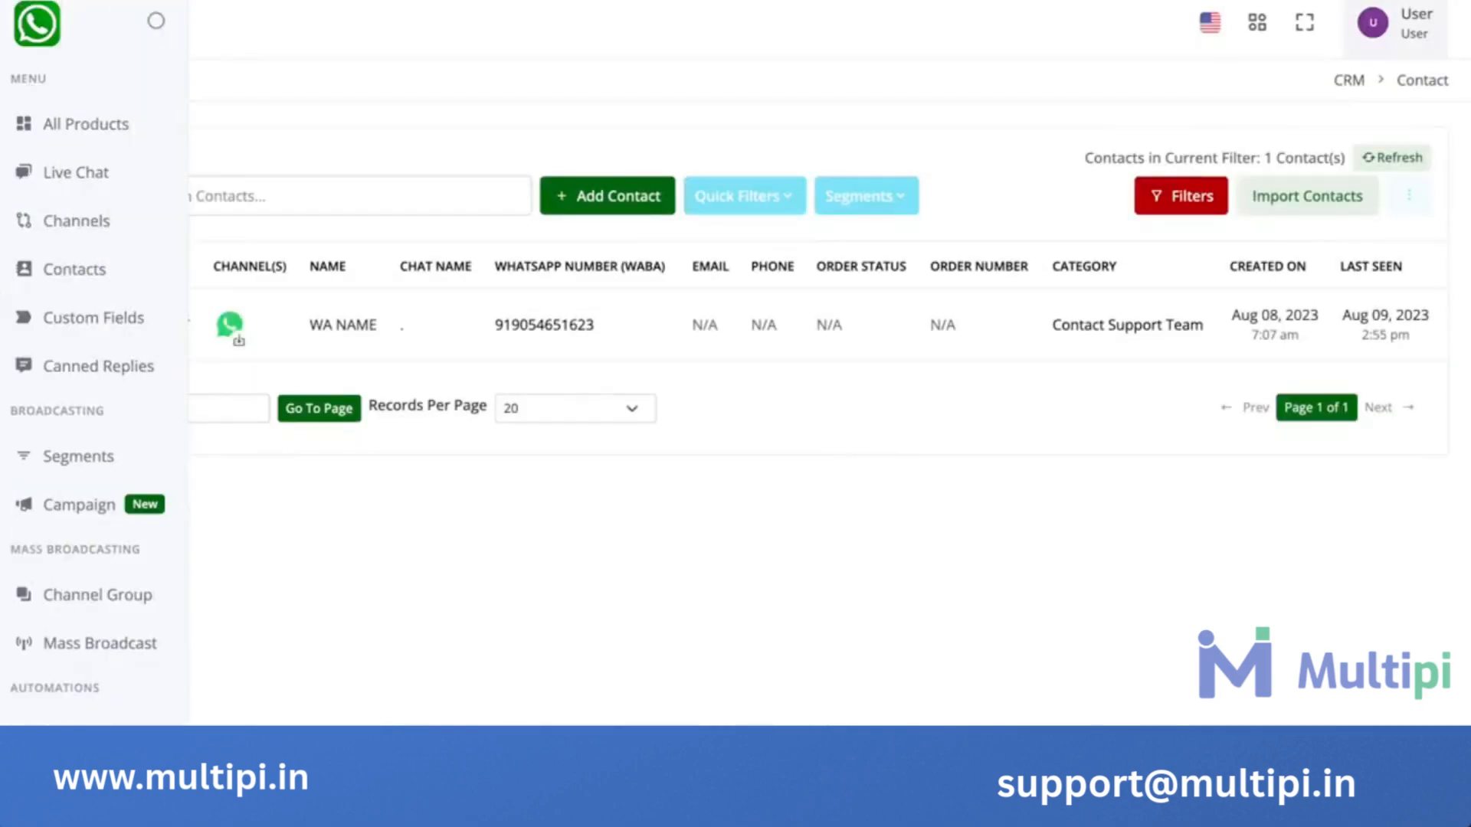
{"action": "left_click", "coordinate": [38, 328]}
Create a new custom field titled GST with the field type String.
{"action": "left_click", "coordinate": [1302, 170]}
{"action": "left_click", "coordinate": [575, 286]}
{"action": "type", "text": "G"}
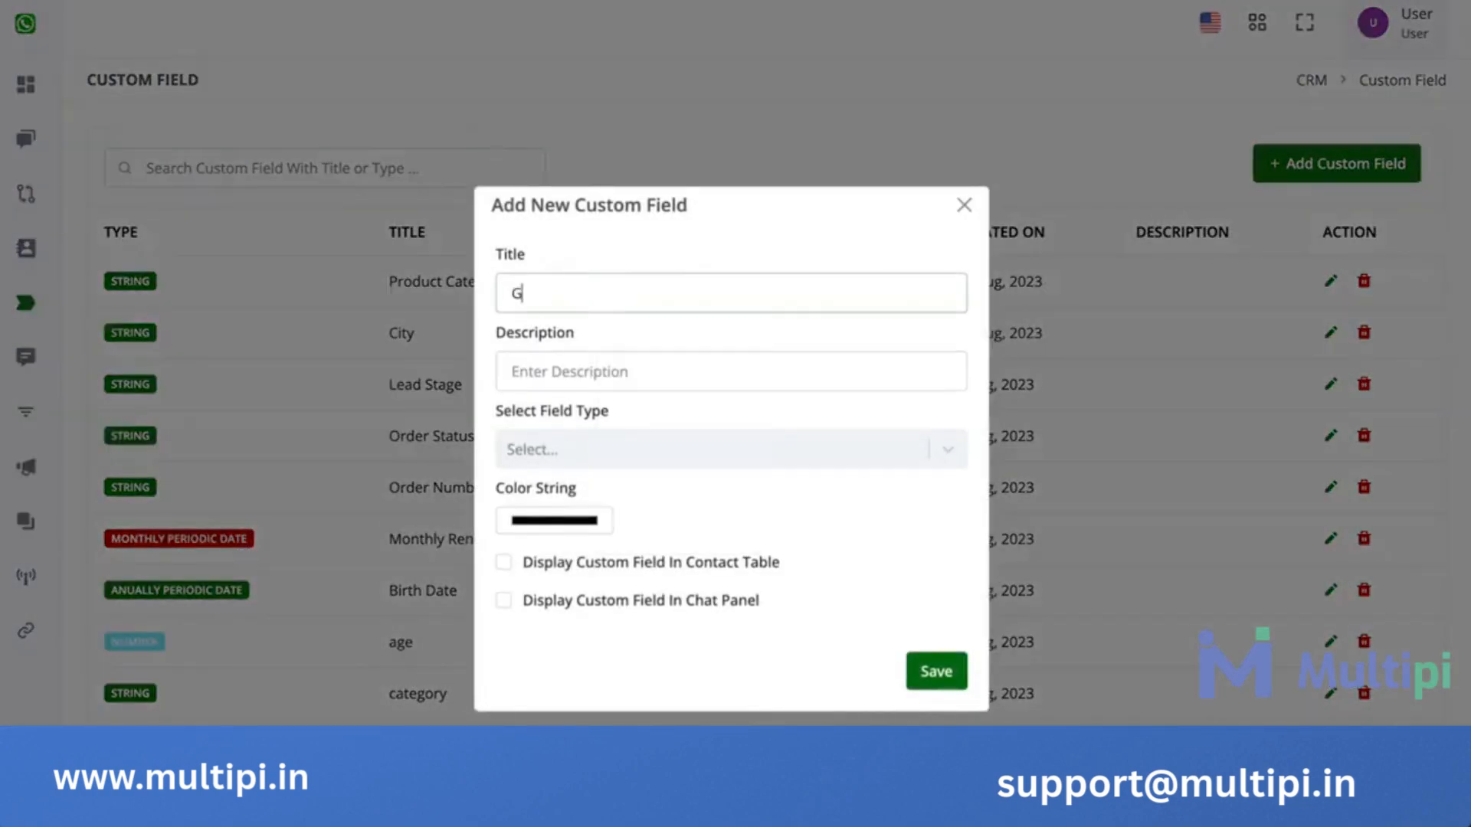
{"action": "left_click", "coordinate": [741, 464]}
{"action": "left_click", "coordinate": [736, 498]}
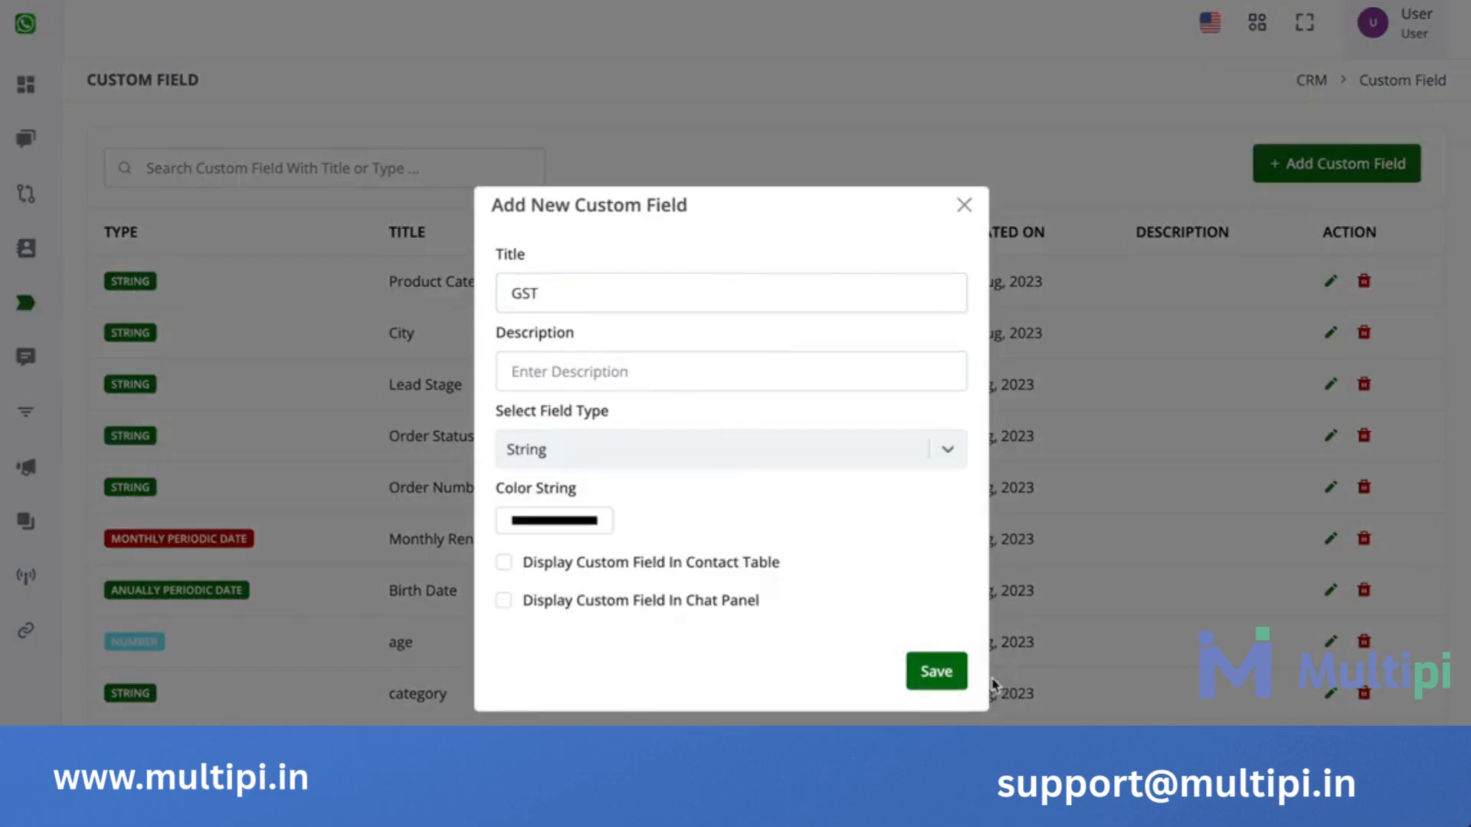
{"action": "left_click", "coordinate": [957, 677]}
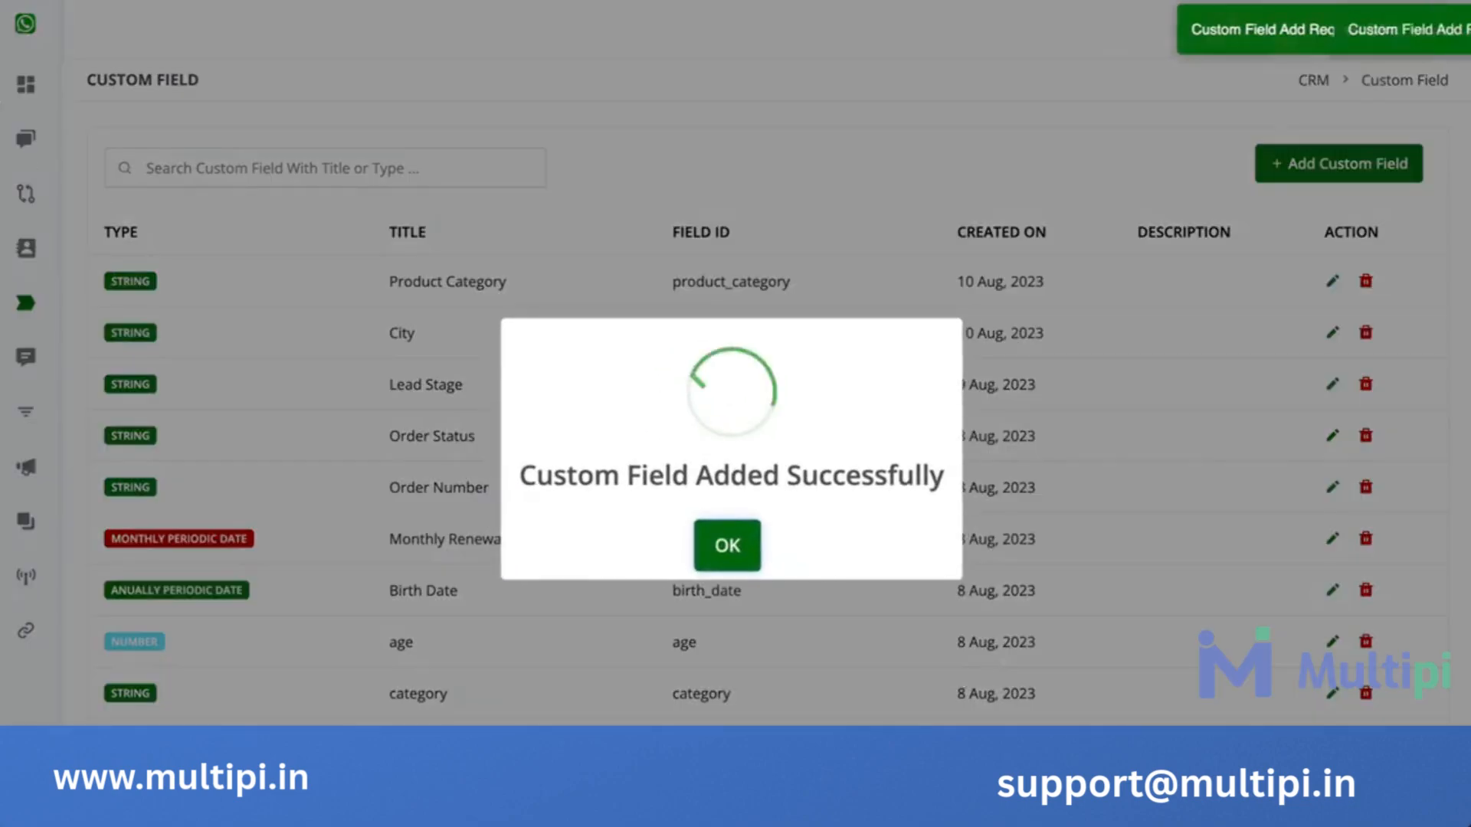
{"action": "left_click", "coordinate": [725, 544]}
Return to the Bot Builder and open the Data Bot workflow for editing.
{"action": "mouse_move", "coordinate": [3, 93]}
{"action": "left_click", "coordinate": [30, 122]}
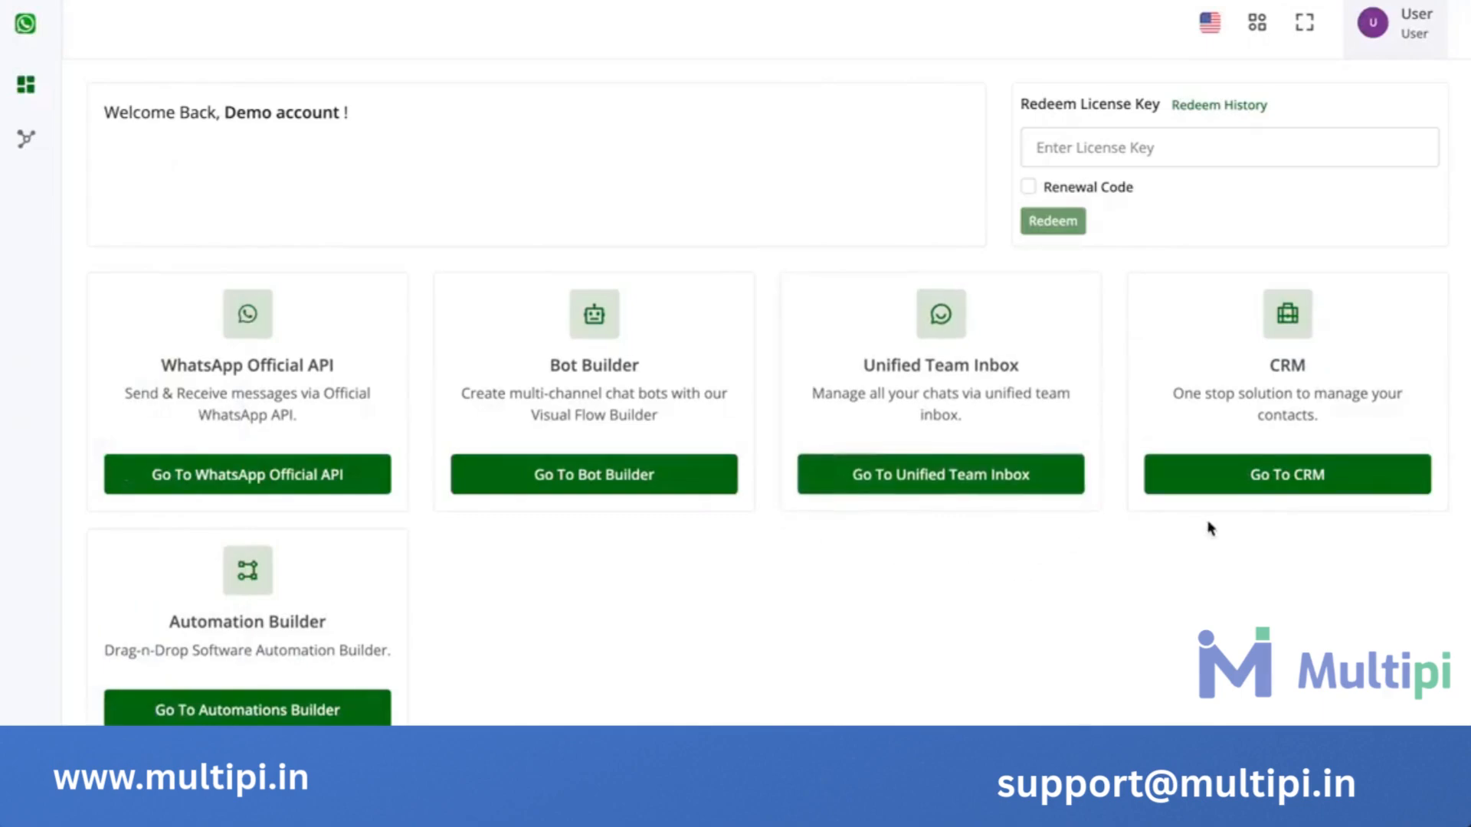
{"action": "left_click", "coordinate": [599, 480]}
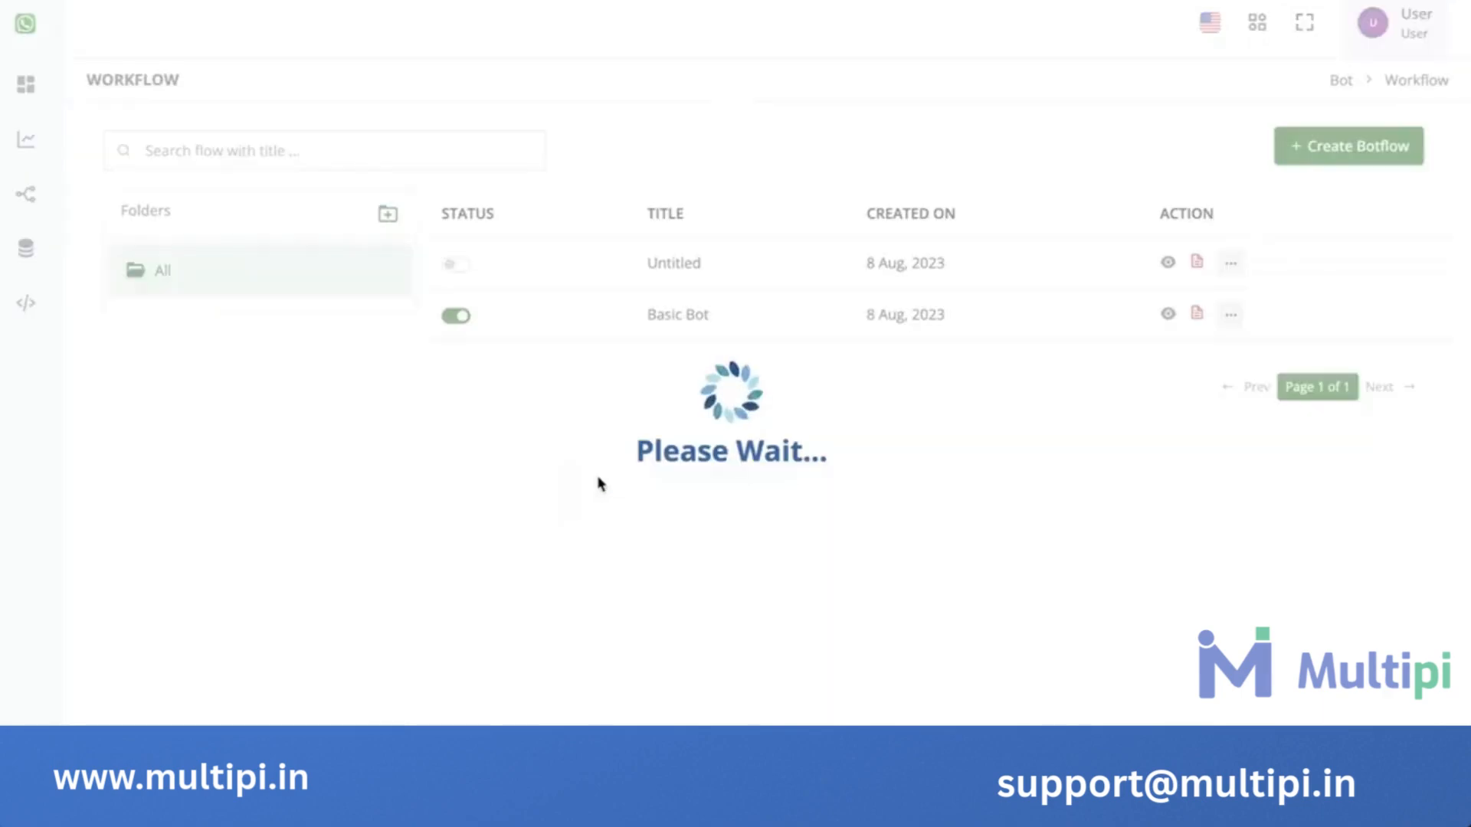
{"action": "left_click", "coordinate": [1168, 263]}
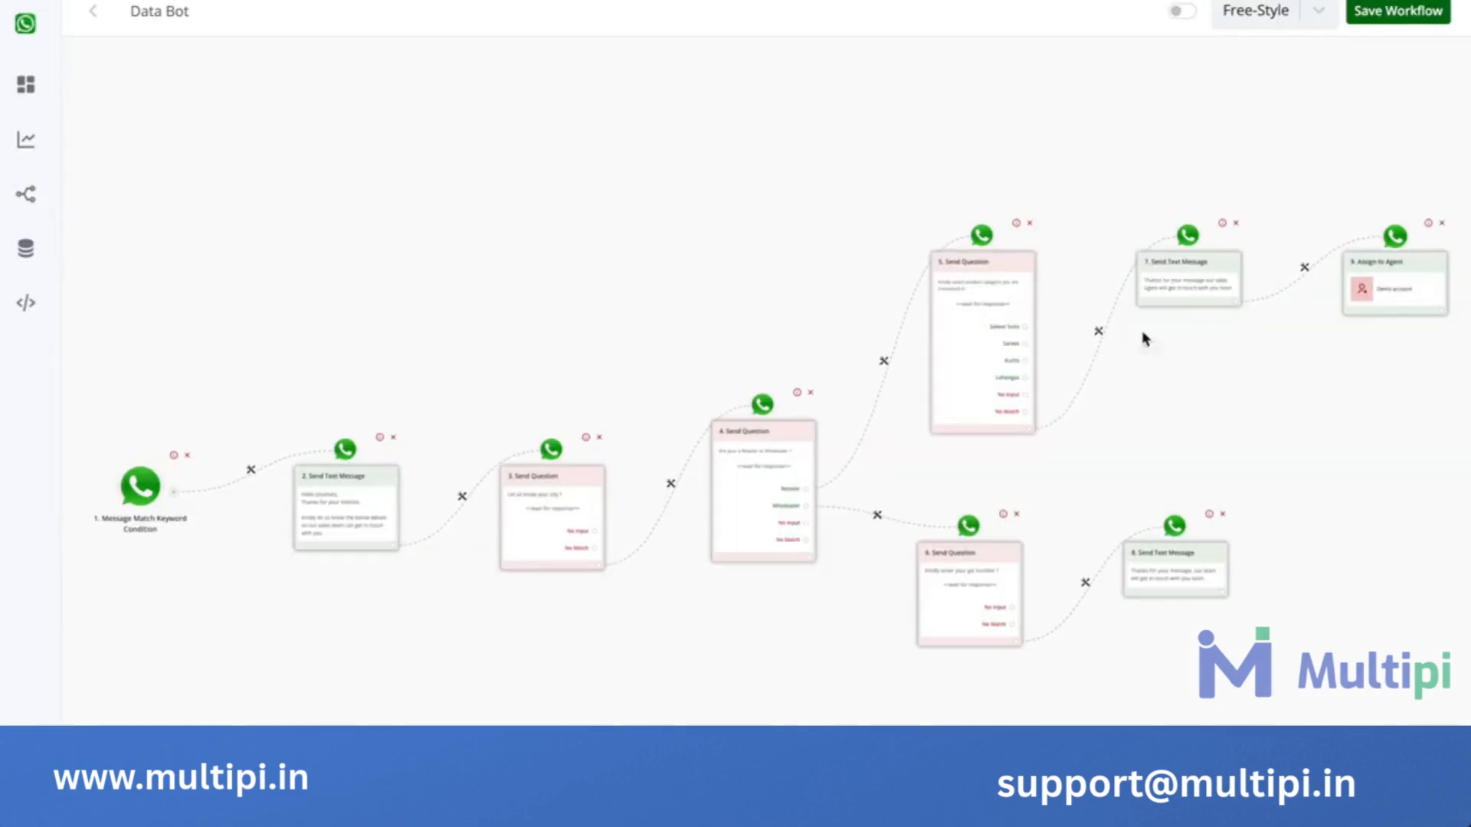
Set the GST number question to save its response to the GST field and save the question.
{"action": "left_click", "coordinate": [718, 493]}
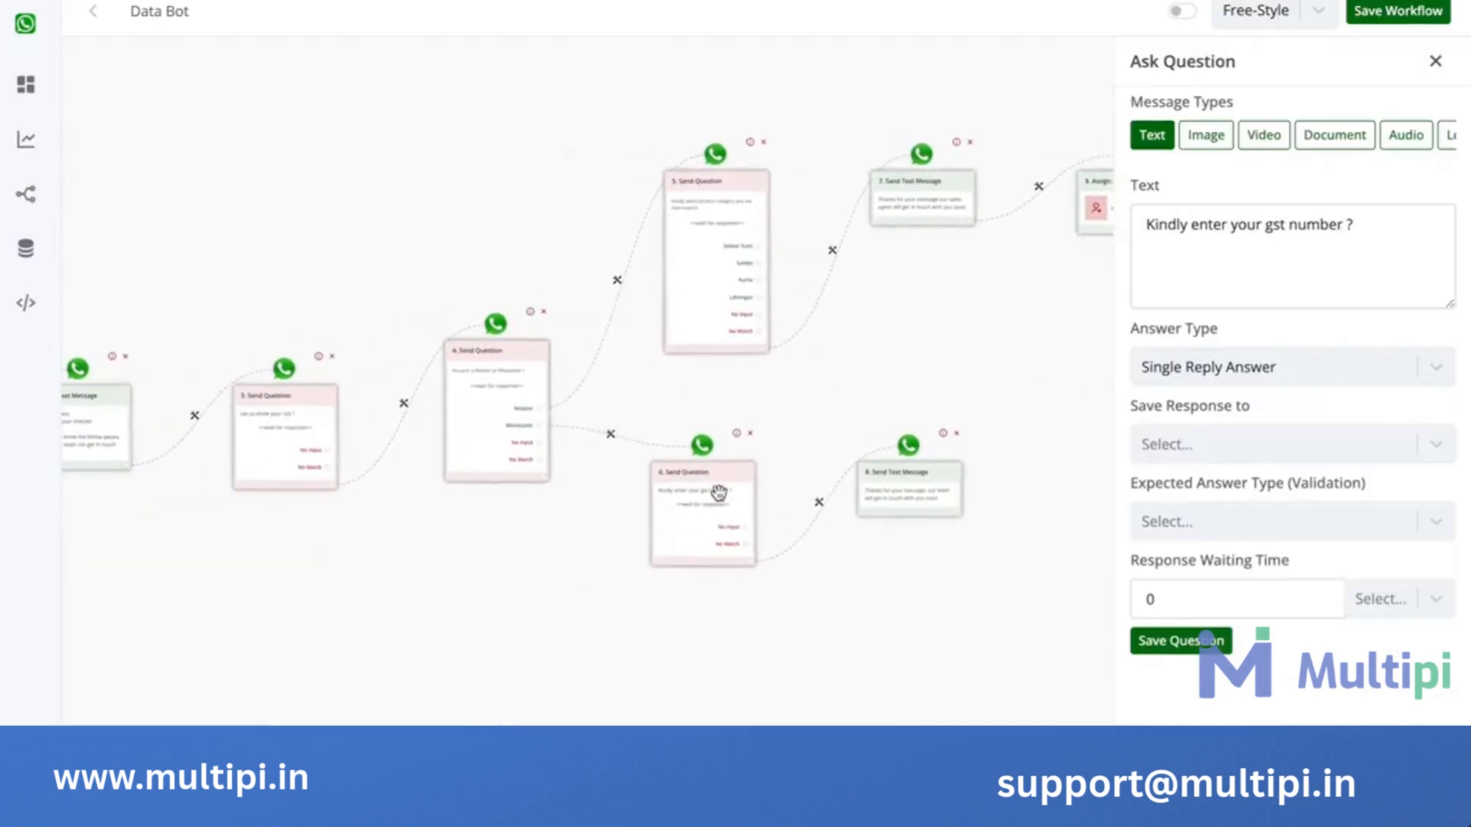
{"action": "left_click", "coordinate": [1226, 446]}
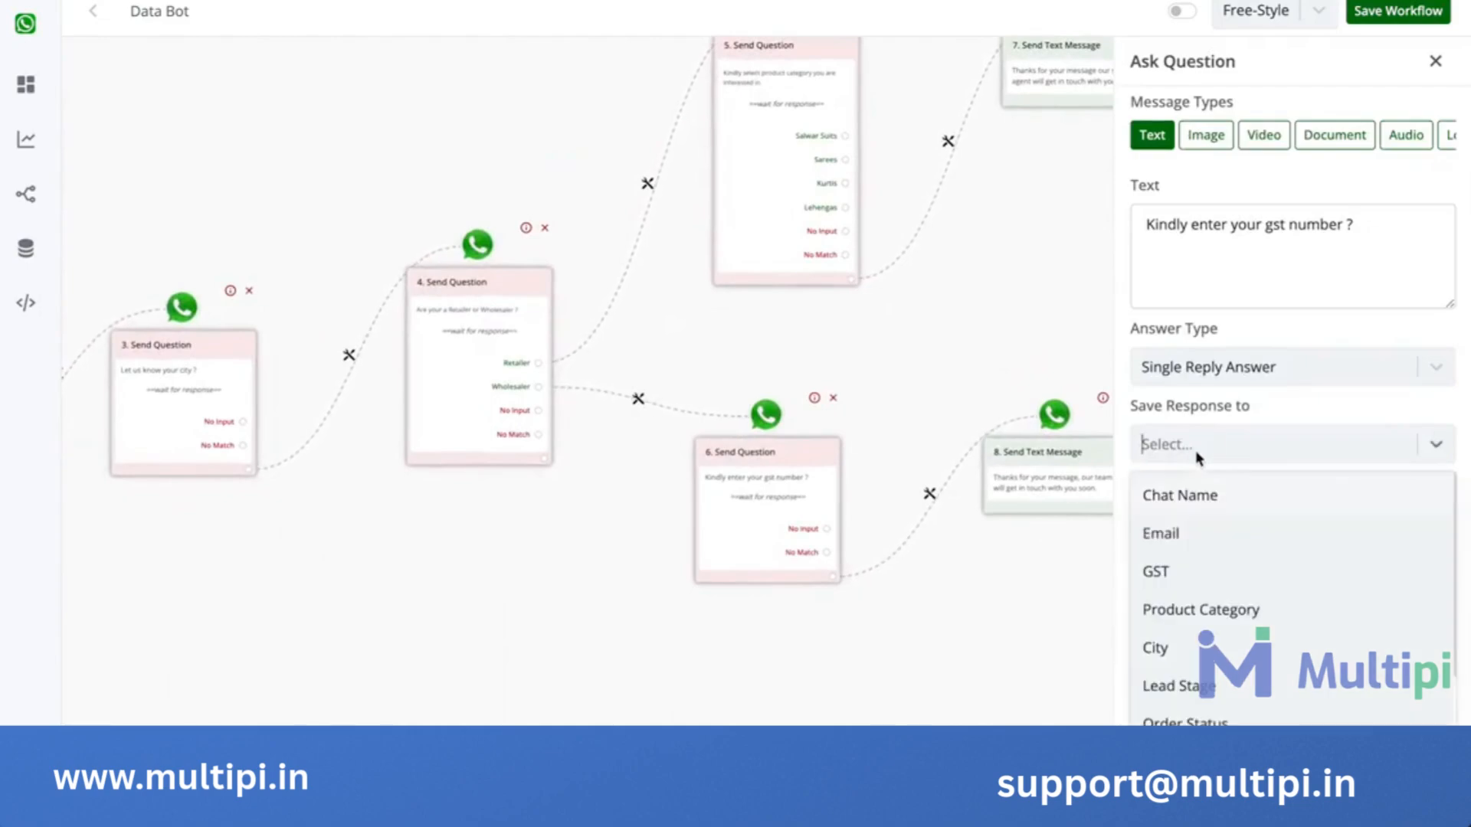
{"action": "left_click", "coordinate": [1207, 580]}
{"action": "left_click", "coordinate": [1183, 641]}
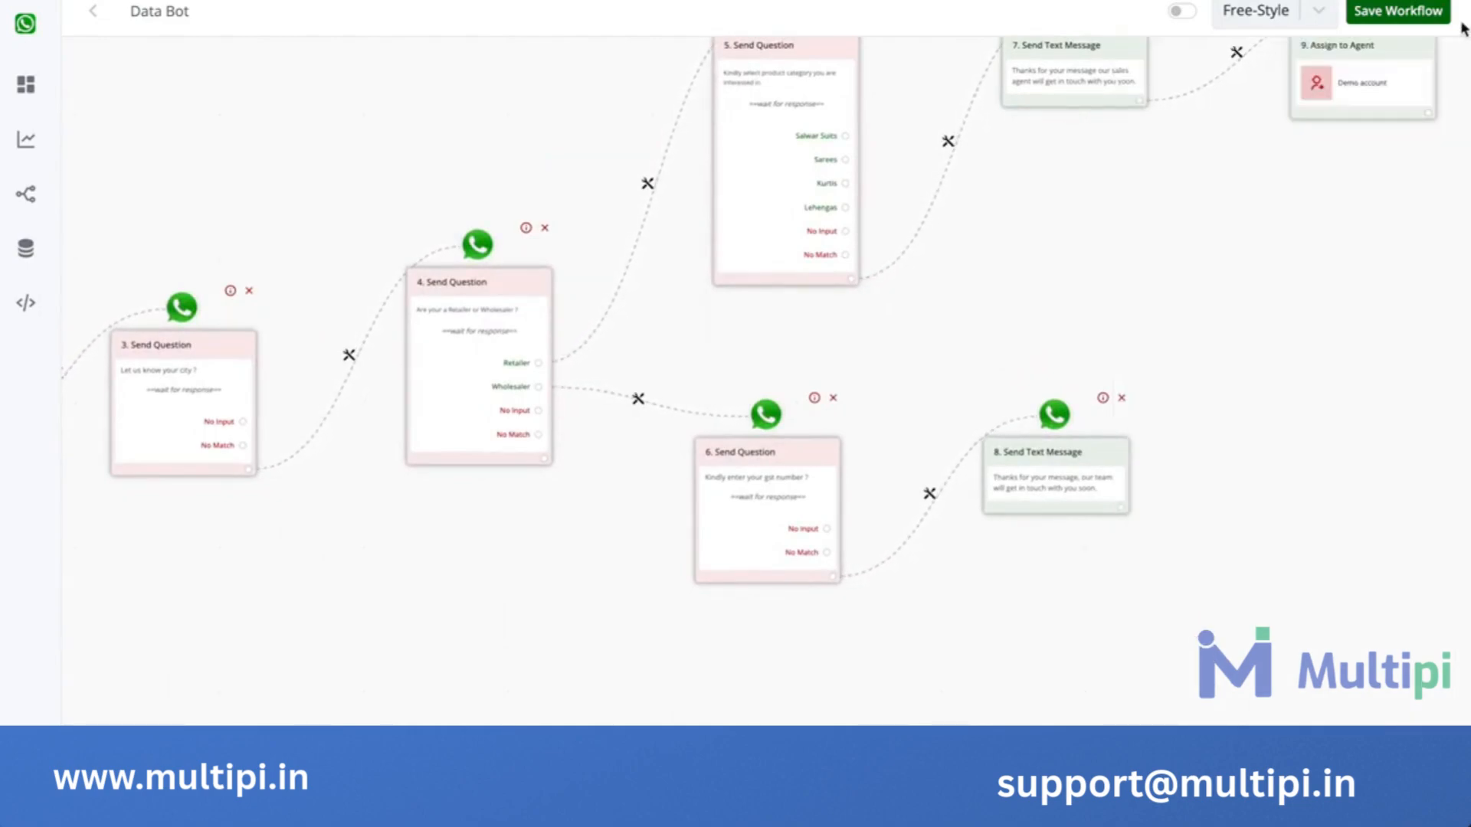
Save the Data Bot workflow and switch the bot on.
{"action": "left_click", "coordinate": [1429, 17]}
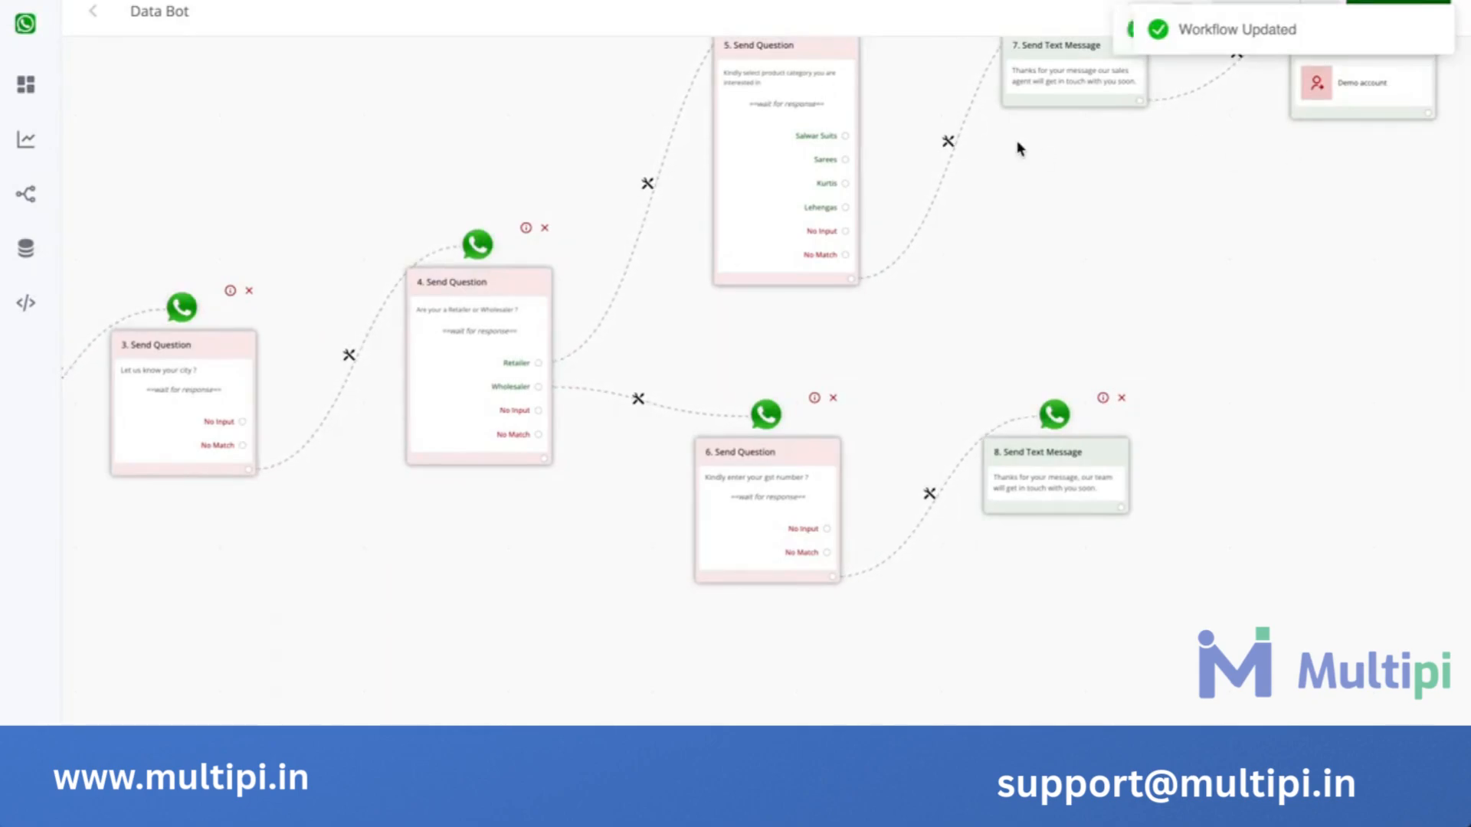
{"action": "left_click", "coordinate": [1180, 12]}
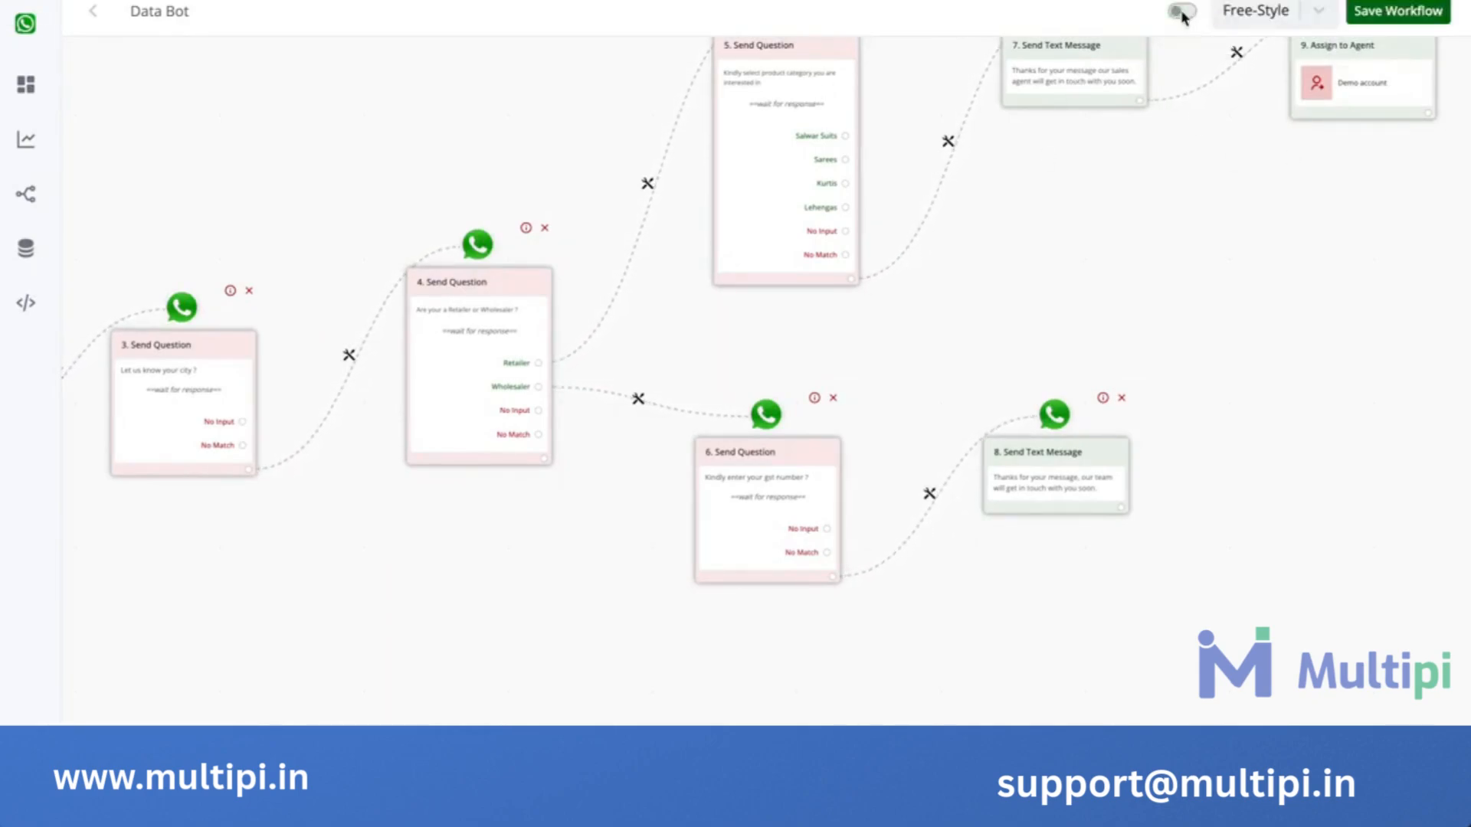
{"action": "left_click_drag", "start_coordinate": [1044, 279], "coordinate": [1379, 223]}
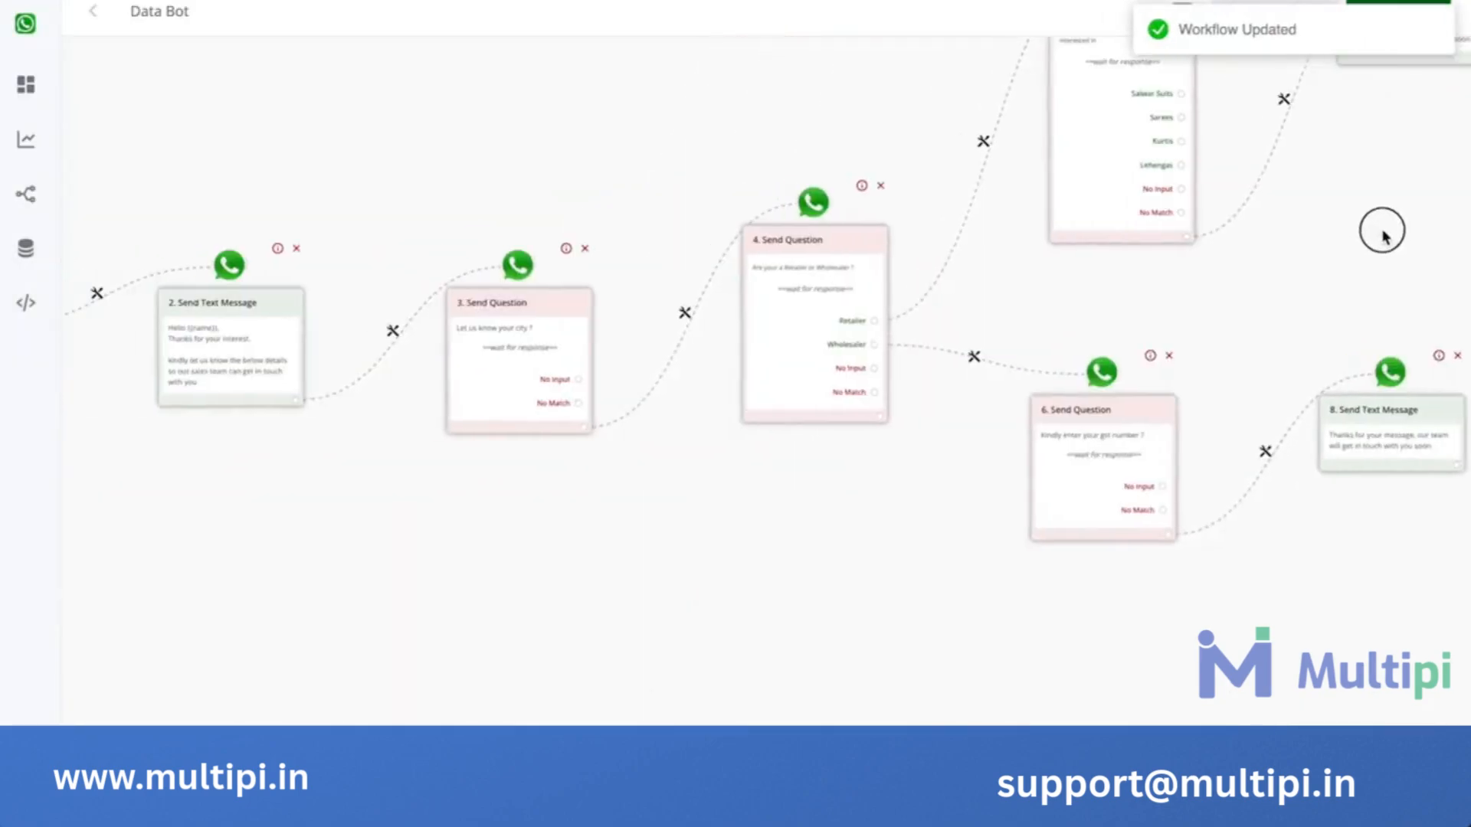
Leave the Data Bot workflow and open the Contact page of the CRM.
{"action": "mouse_move", "coordinate": [503, 144]}
{"action": "left_mouse_down"}
{"action": "mouse_move", "coordinate": [923, 150]}
{"action": "mouse_move", "coordinate": [534, 137]}
{"action": "left_mouse_up"}
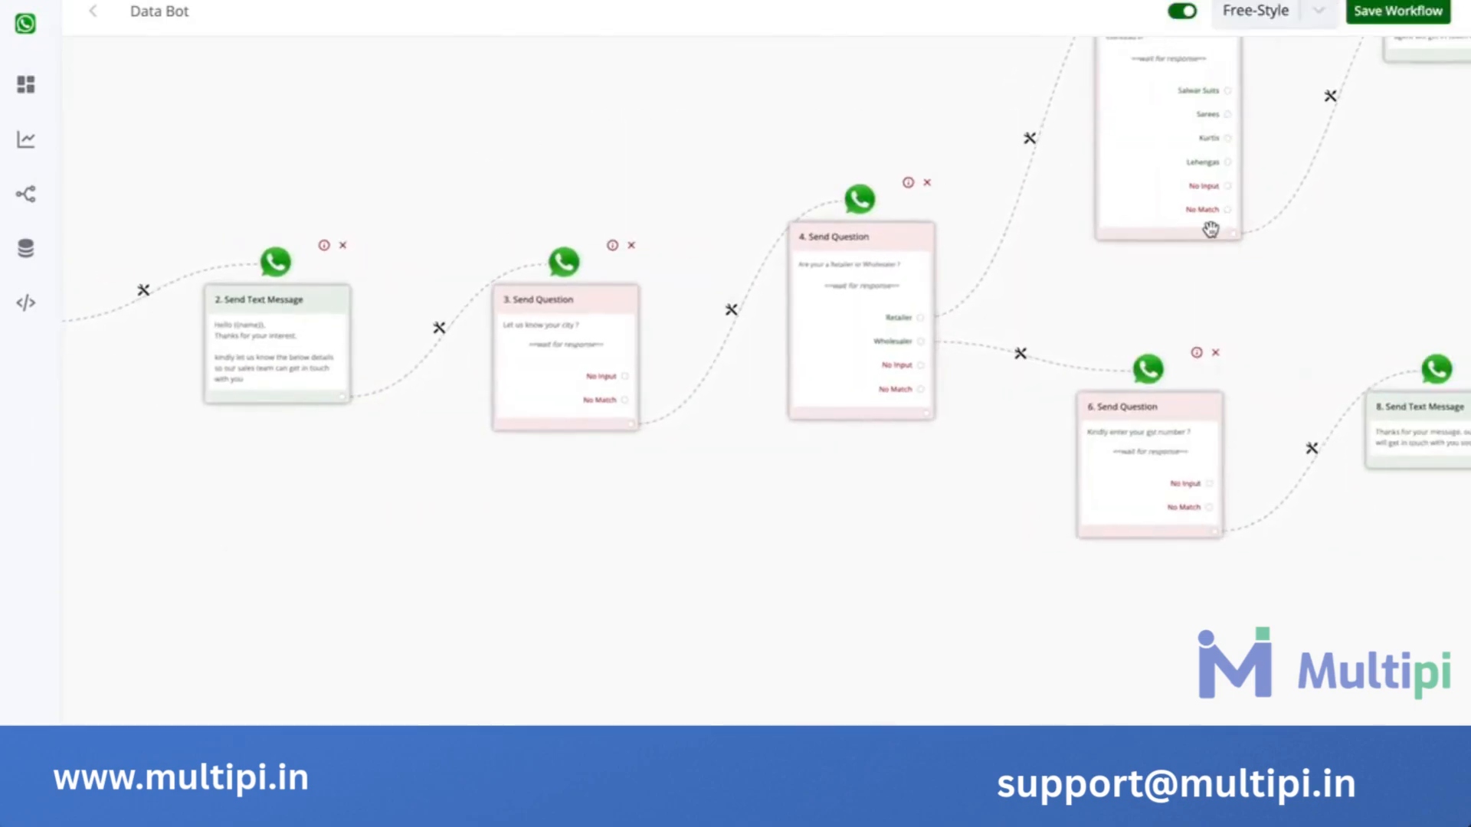
{"action": "left_click_drag", "start_coordinate": [1397, 255], "coordinate": [1325, 270]}
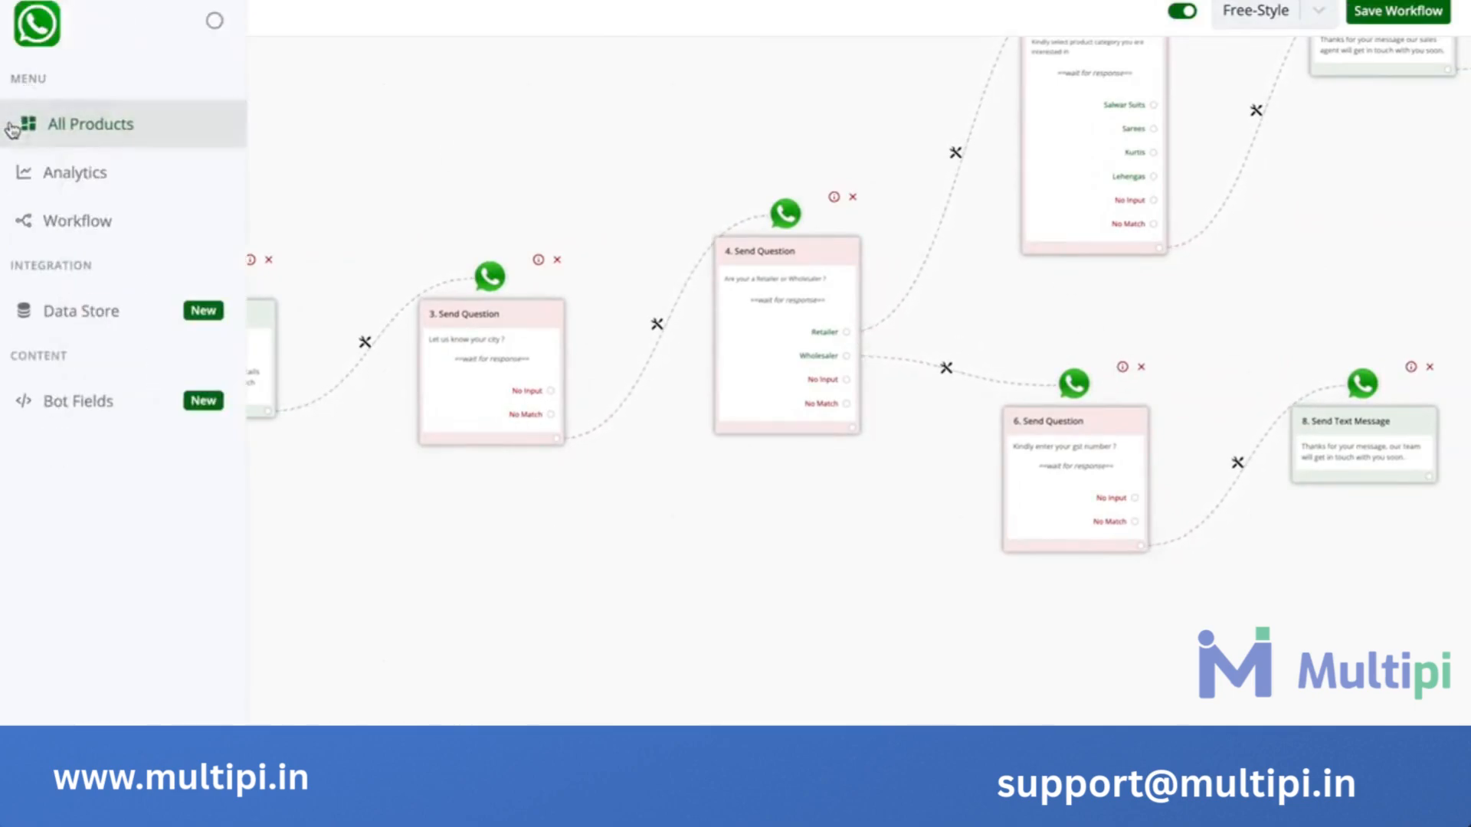
{"action": "left_click", "coordinate": [16, 127]}
{"action": "left_click", "coordinate": [1271, 471]}
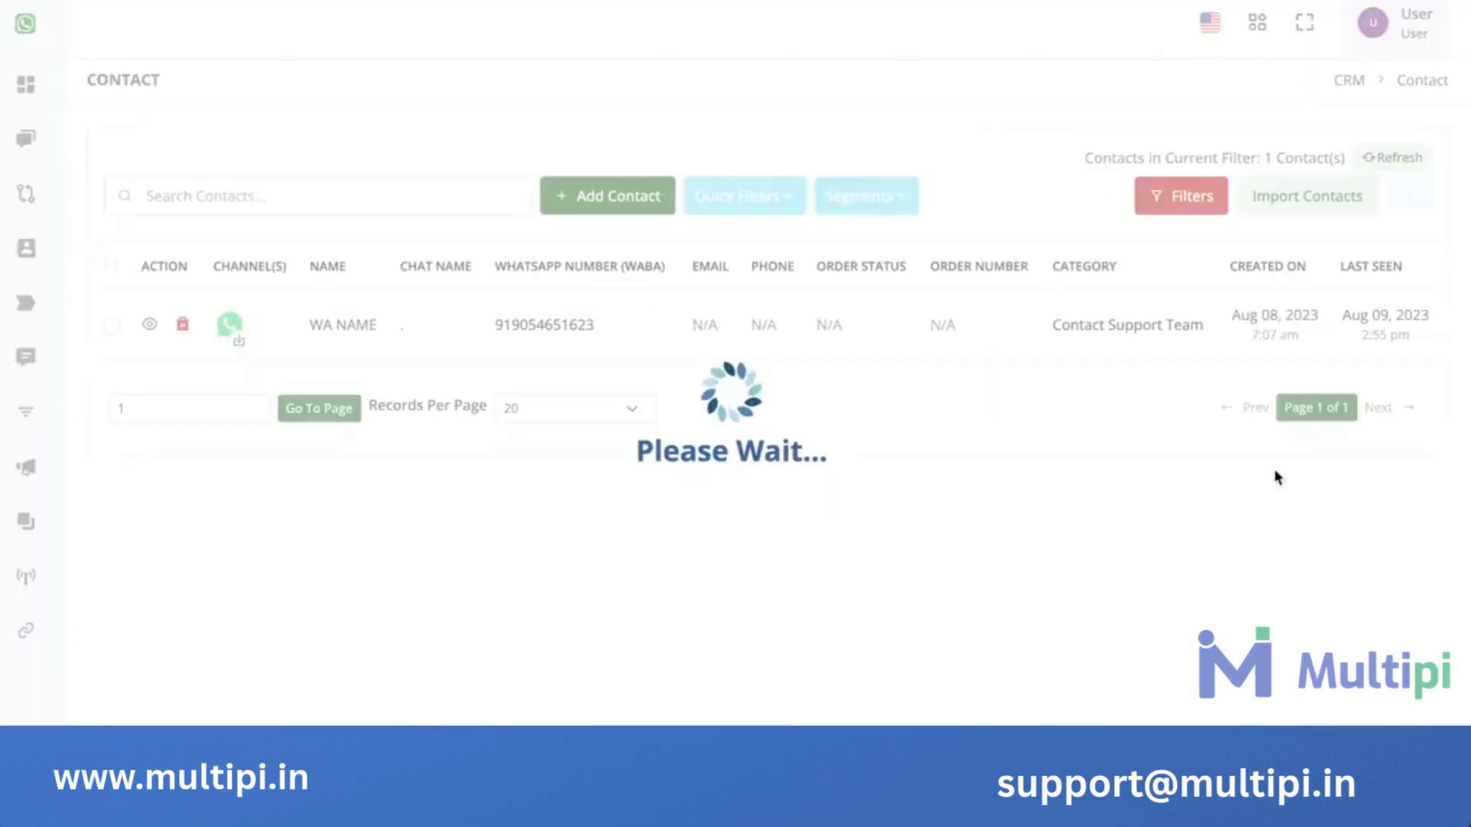
Export all contacts from the contact list and close the export dialog without downloading the file.
{"action": "left_click", "coordinate": [1408, 195]}
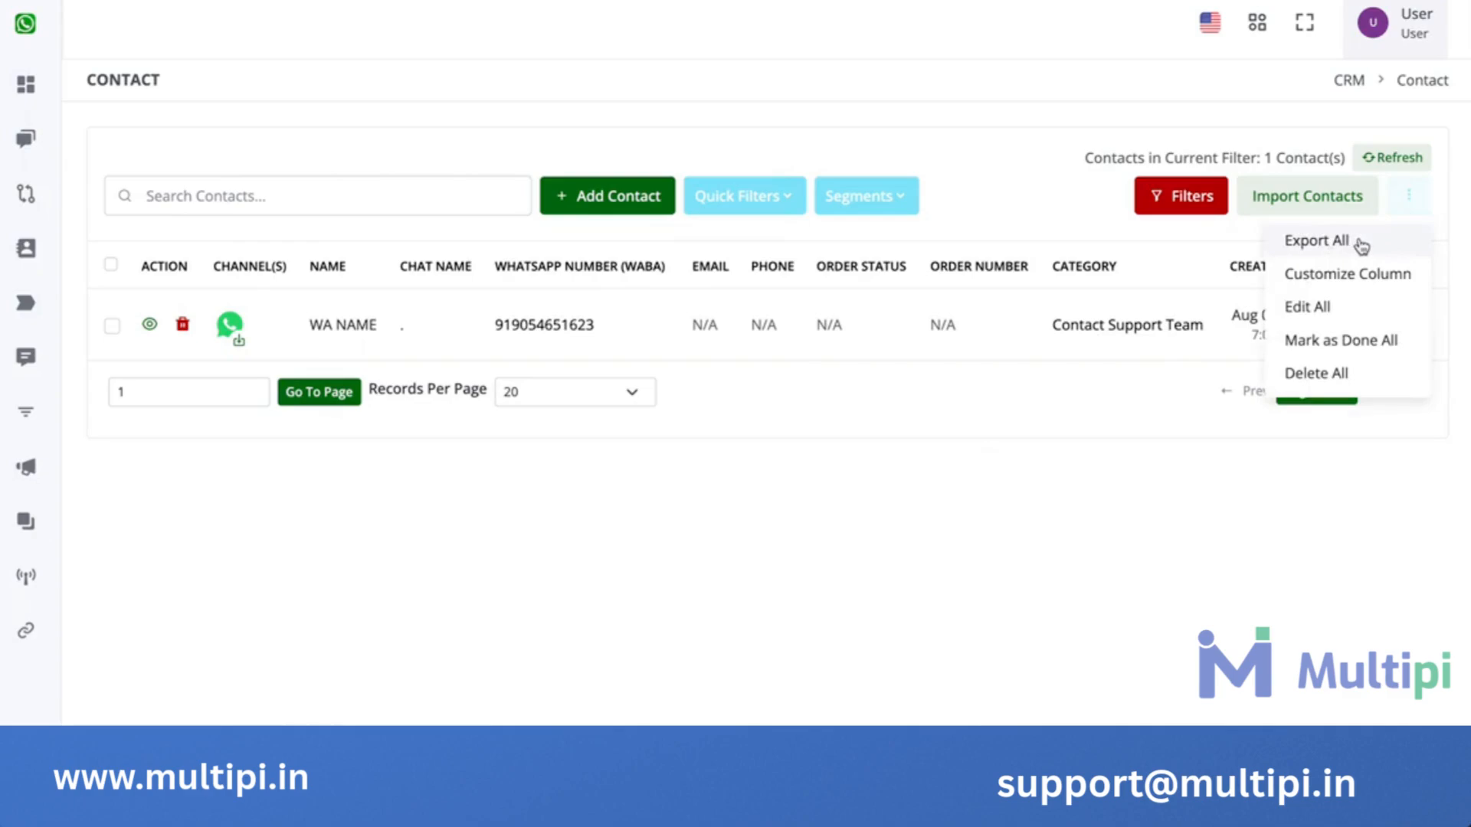
{"action": "left_click", "coordinate": [1362, 243]}
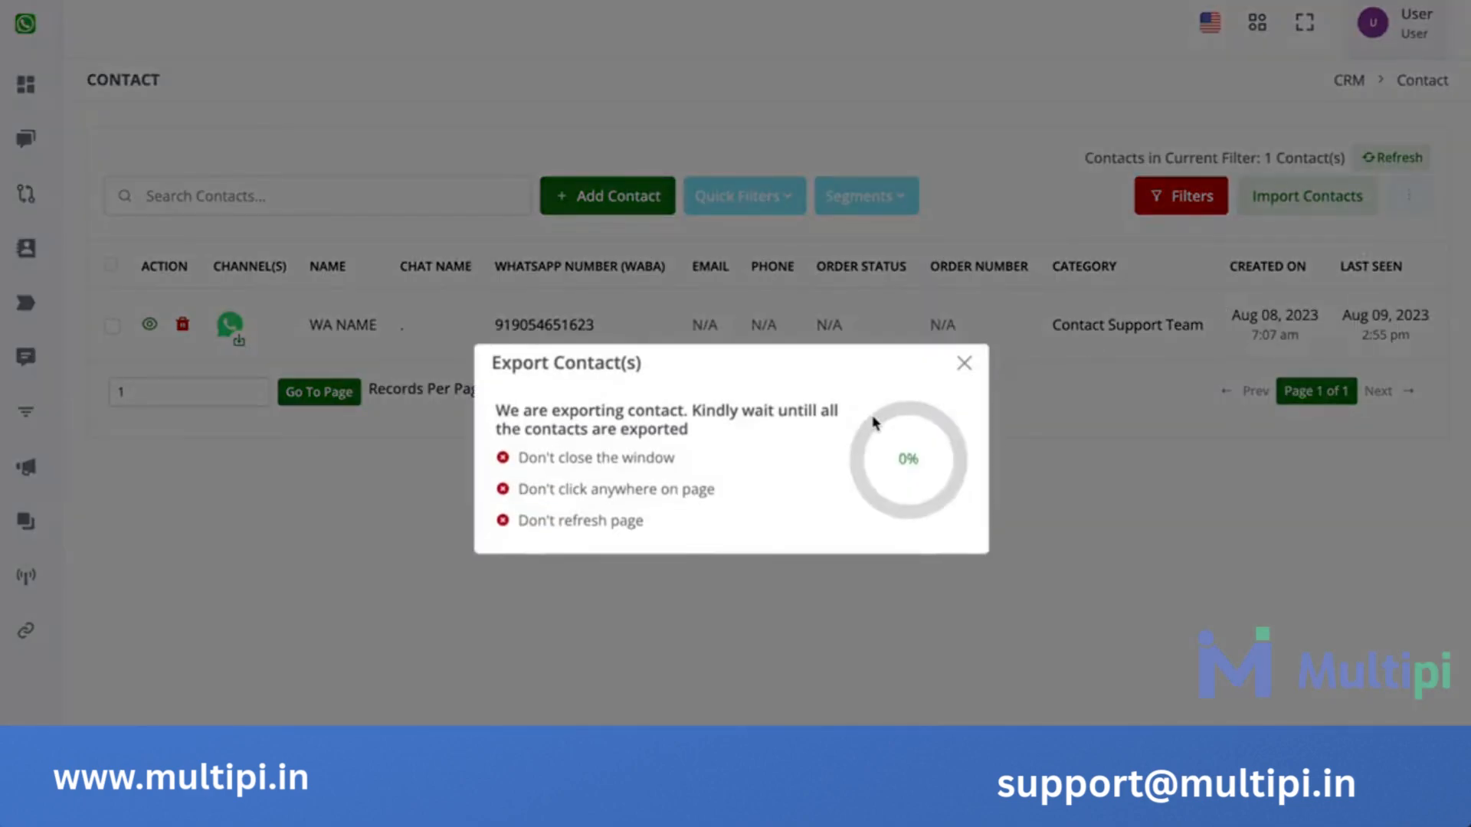
{"action": "left_click", "coordinate": [964, 396]}
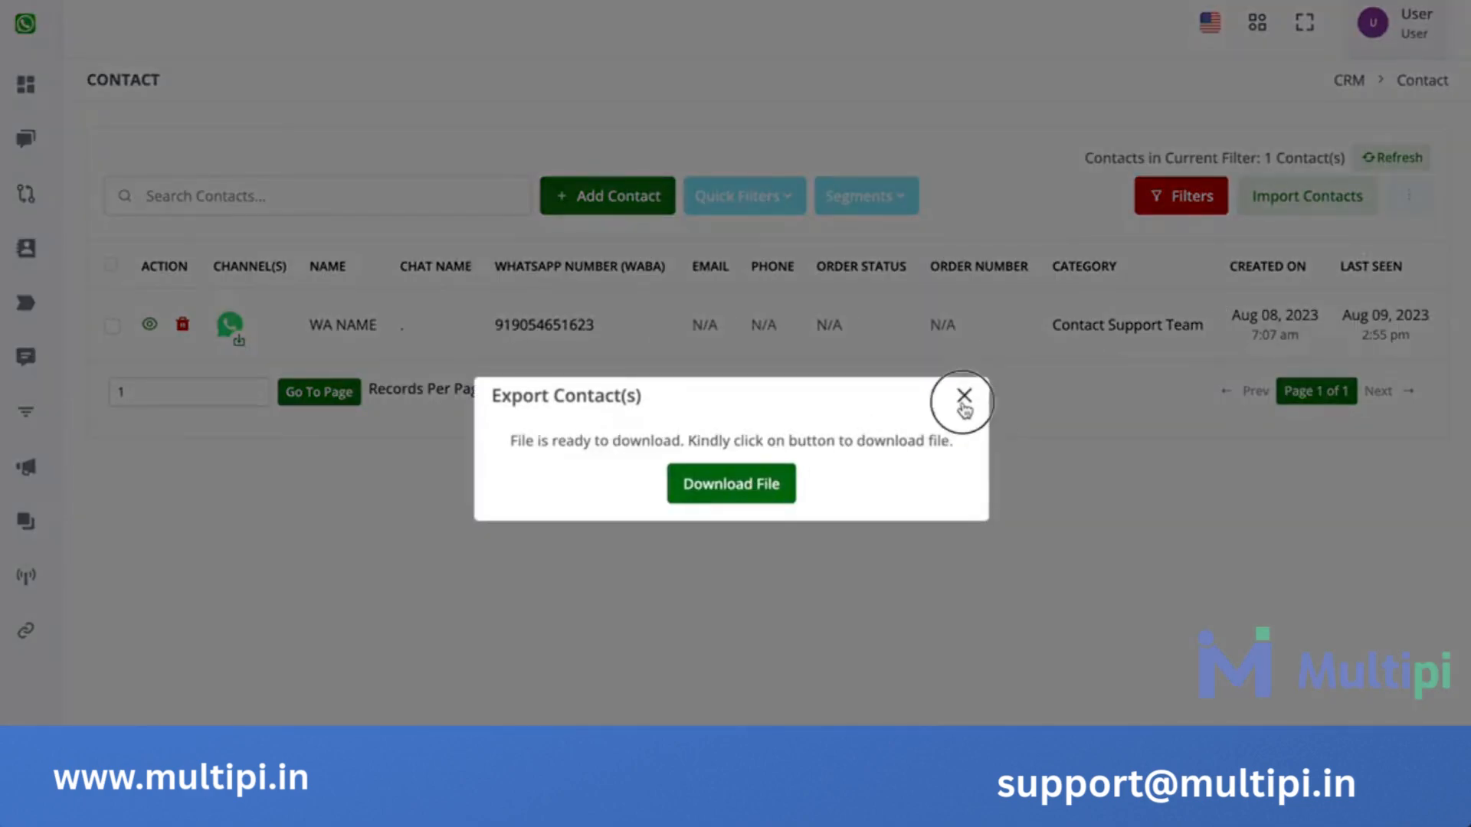